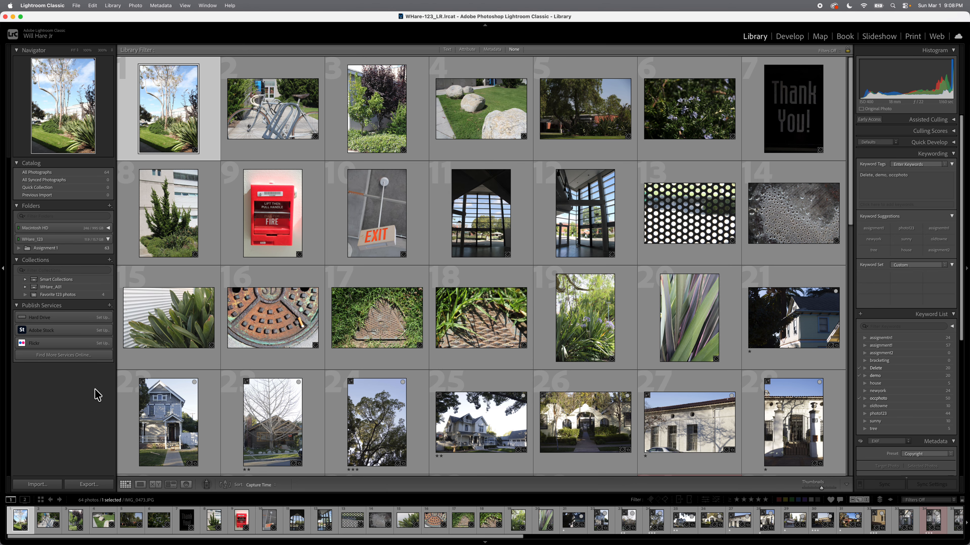
# Import all photos from the Assignment 2-Bracketing folder with the keywords bracketing, assignment2 and occphoto
pyautogui.click(39, 484)
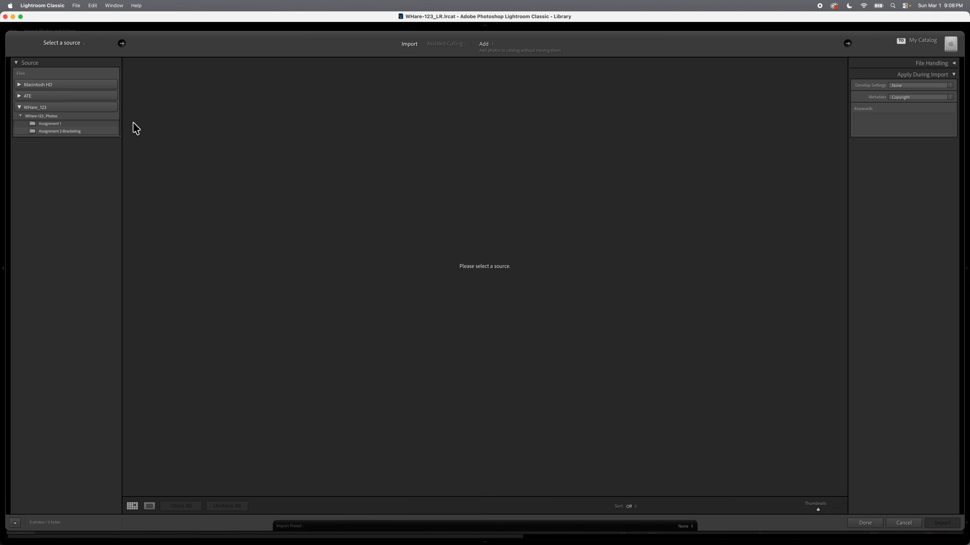
pyautogui.click(38, 132)
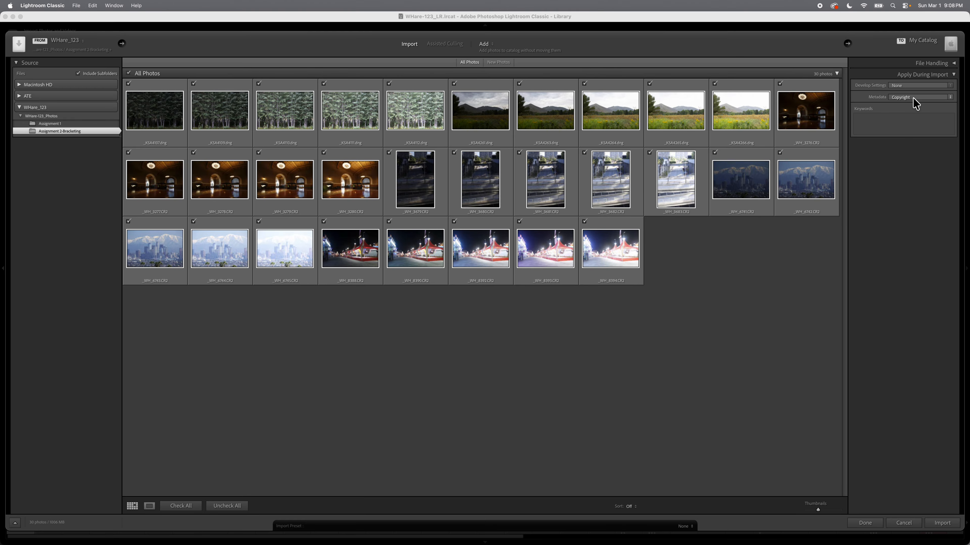
pyautogui.click(874, 120)
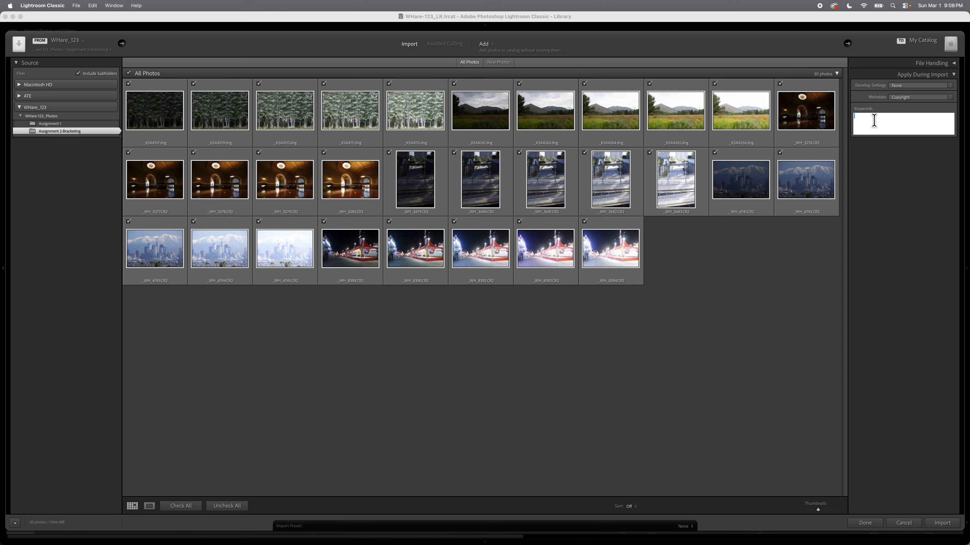
pyautogui.write('bracketing')
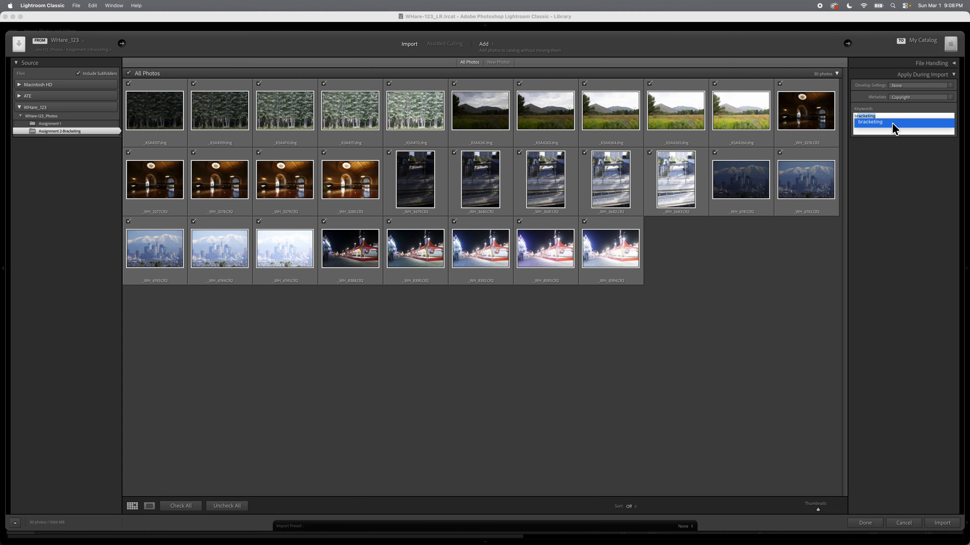
pyautogui.click(877, 122)
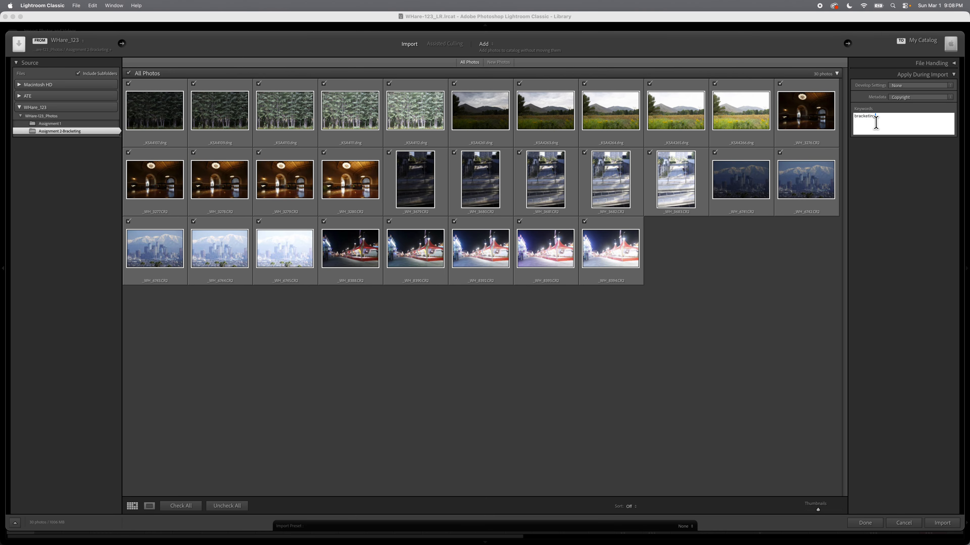
pyautogui.write('assignment2')
pyautogui.click(898, 123)
pyautogui.write(',occphoto')
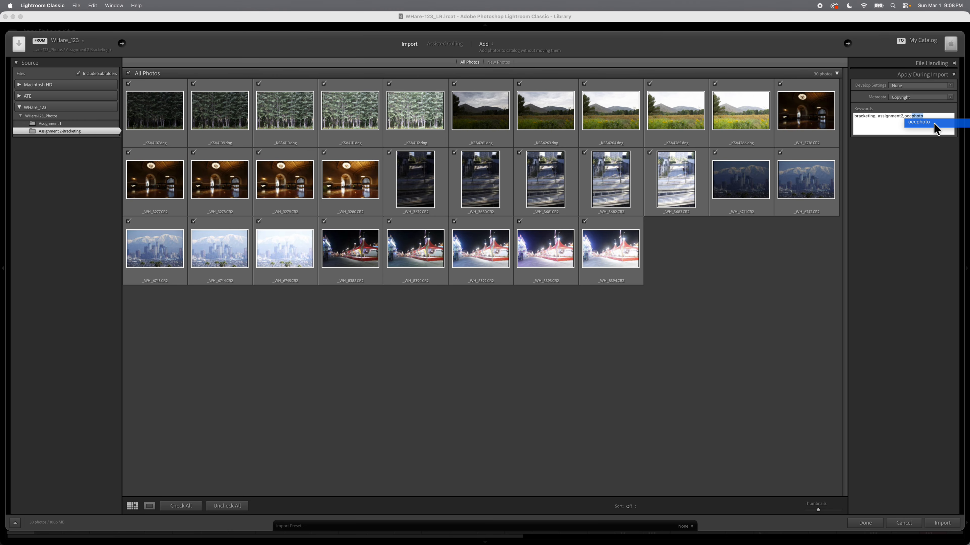
pyautogui.click(933, 122)
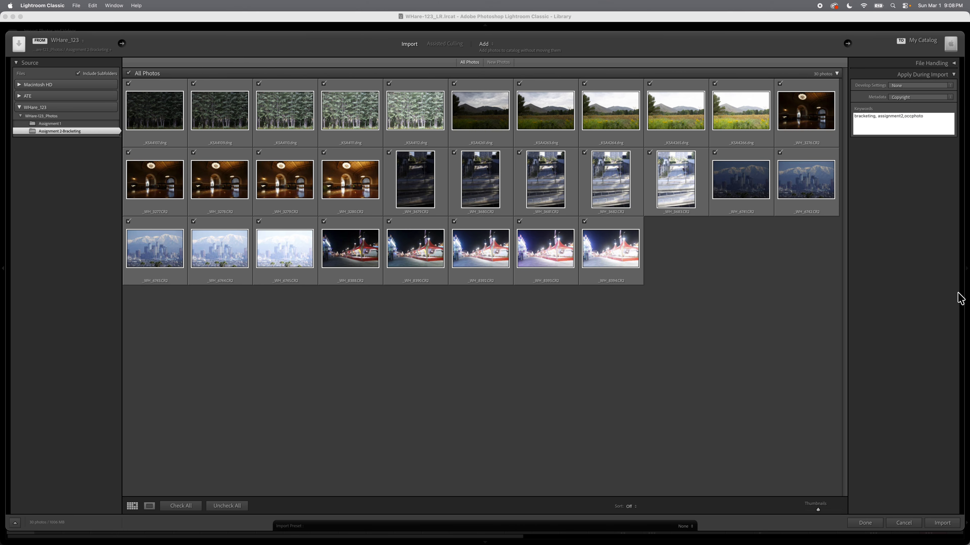
pyautogui.click(942, 523)
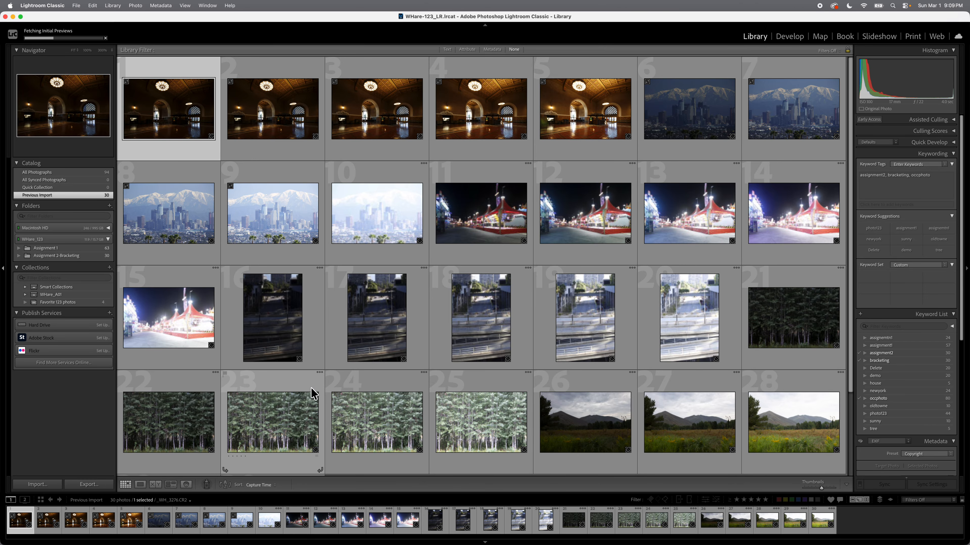
# Look through all photographs in the catalog to review where the newly imported images sit among the older ones
pyautogui.scroll(-3, 315, 393)
pyautogui.click(76, 173)
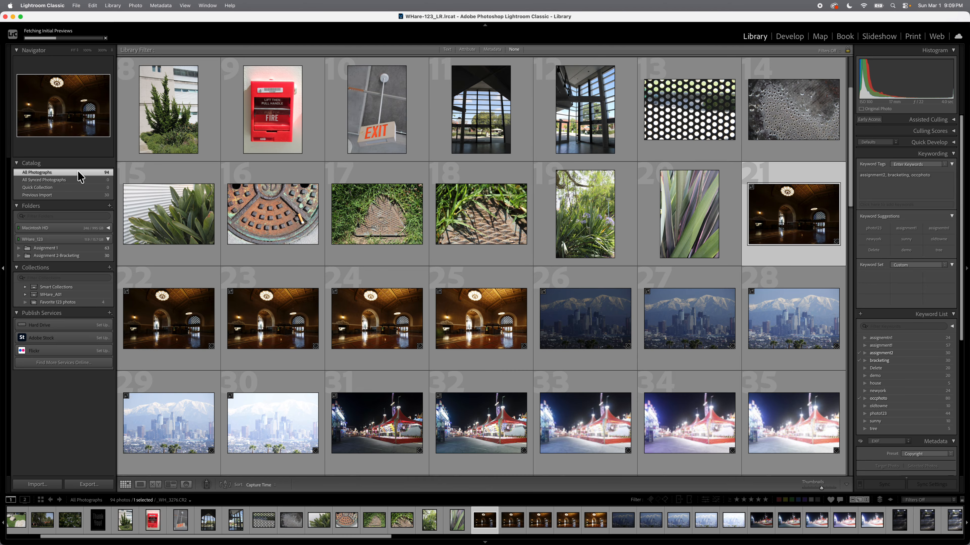
pyautogui.scroll(-15, 250, 183)
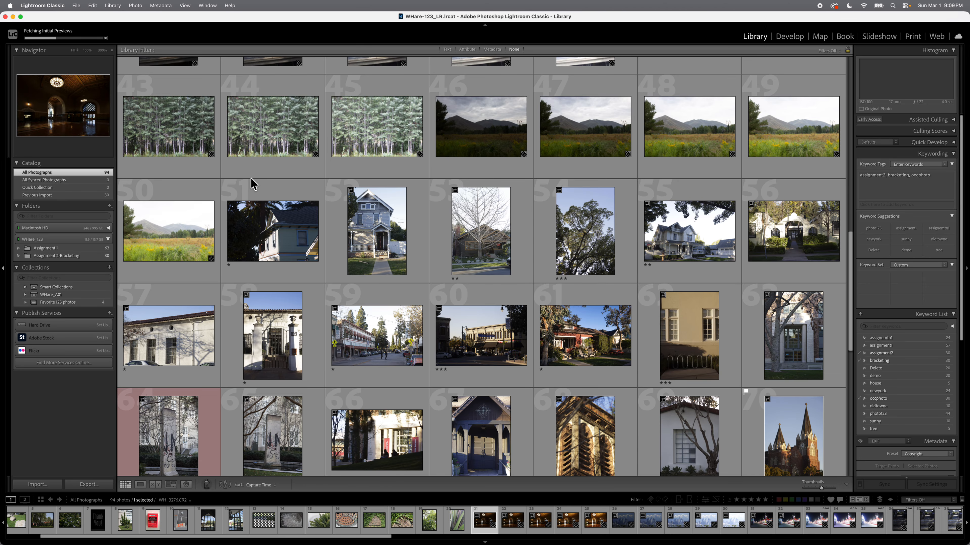
pyautogui.scroll(6, 255, 187)
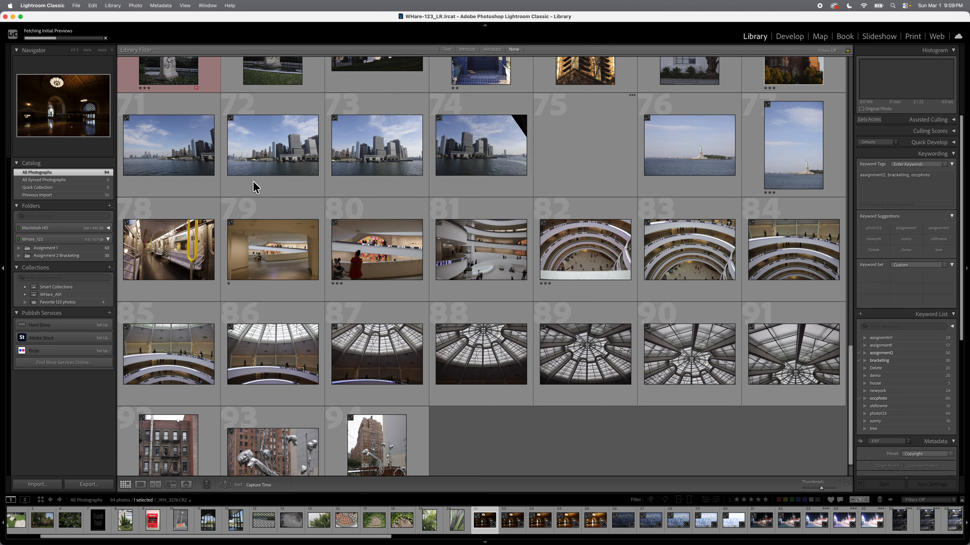
pyautogui.scroll(-6, 255, 187)
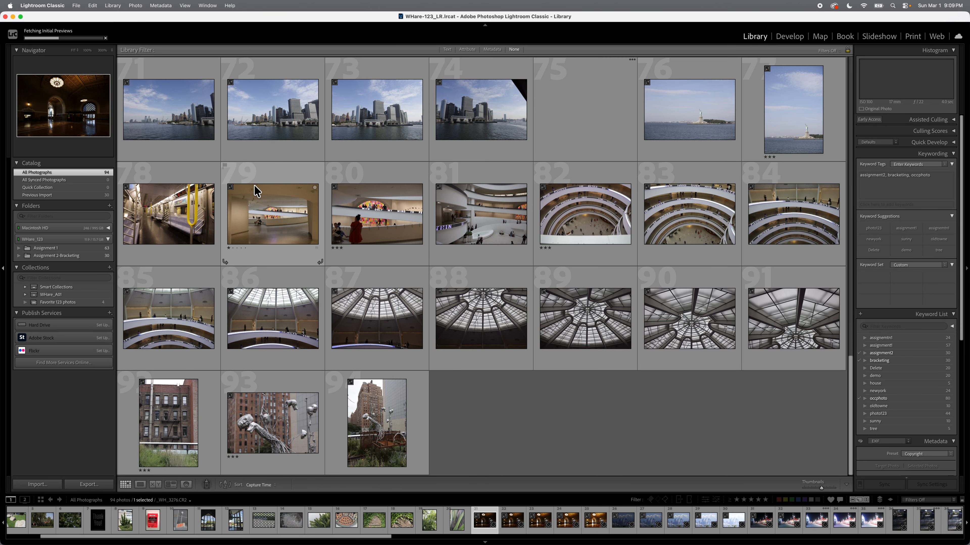
pyautogui.scroll(20, 340, 172)
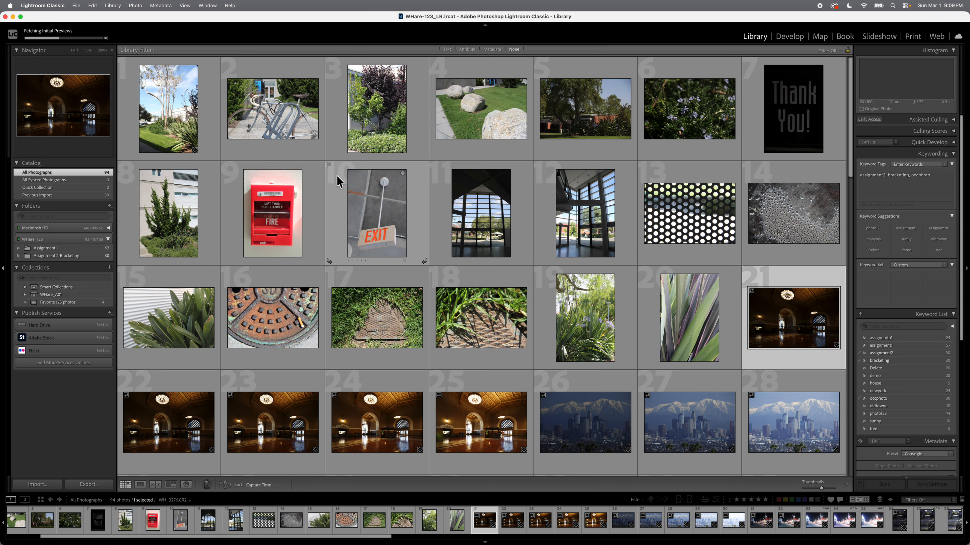
# Create a top-level collection set named with the photographer's initial and surname followed by _A02, and open it
pyautogui.click(64, 256)
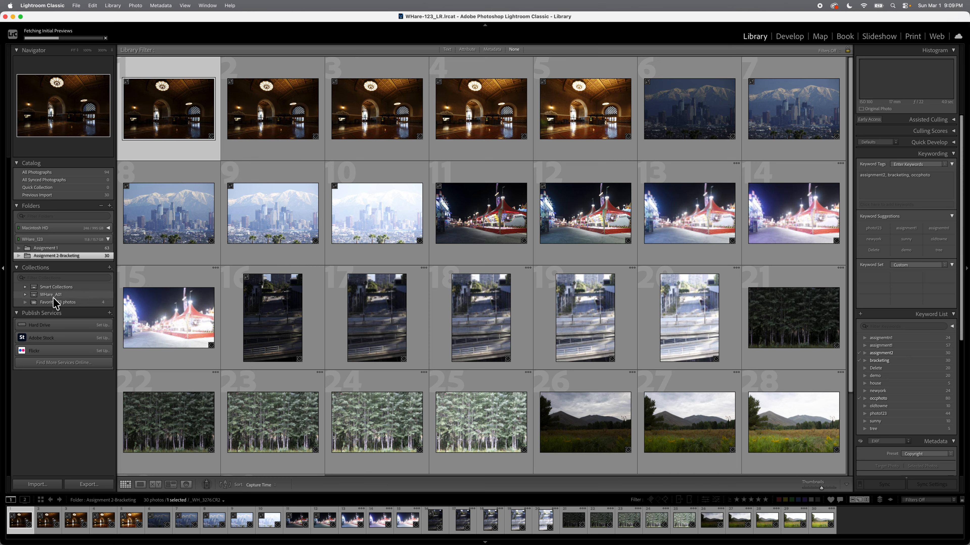
pyautogui.click(110, 267)
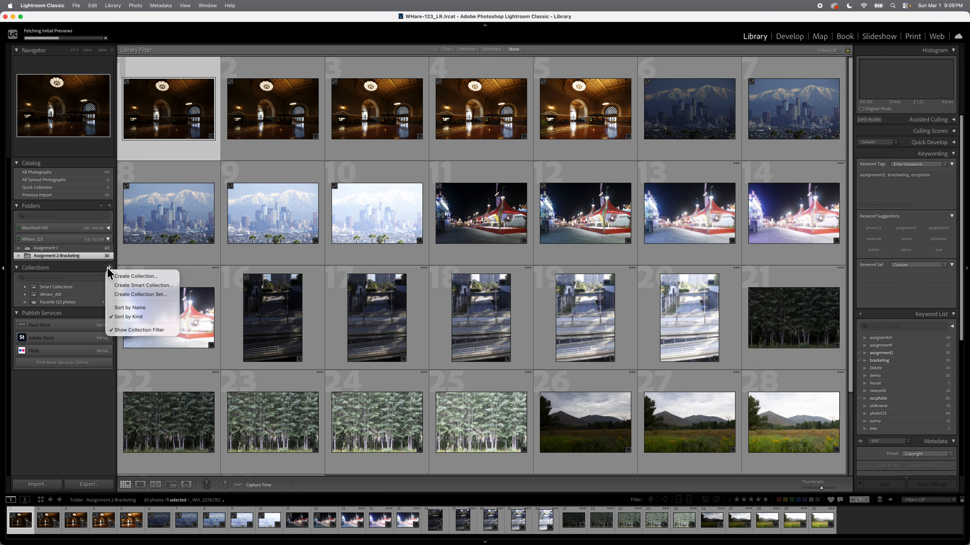
pyautogui.click(130, 294)
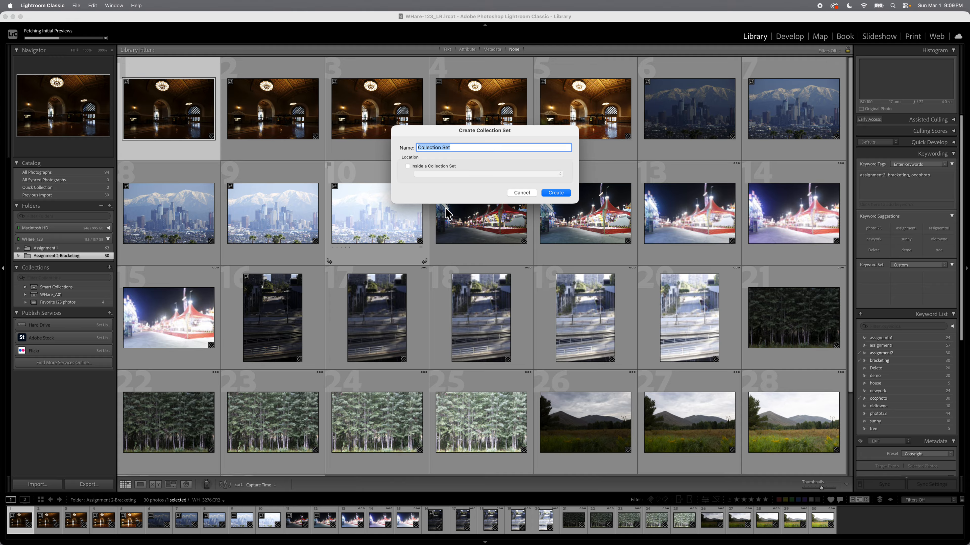
pyautogui.write('WHare_A02')
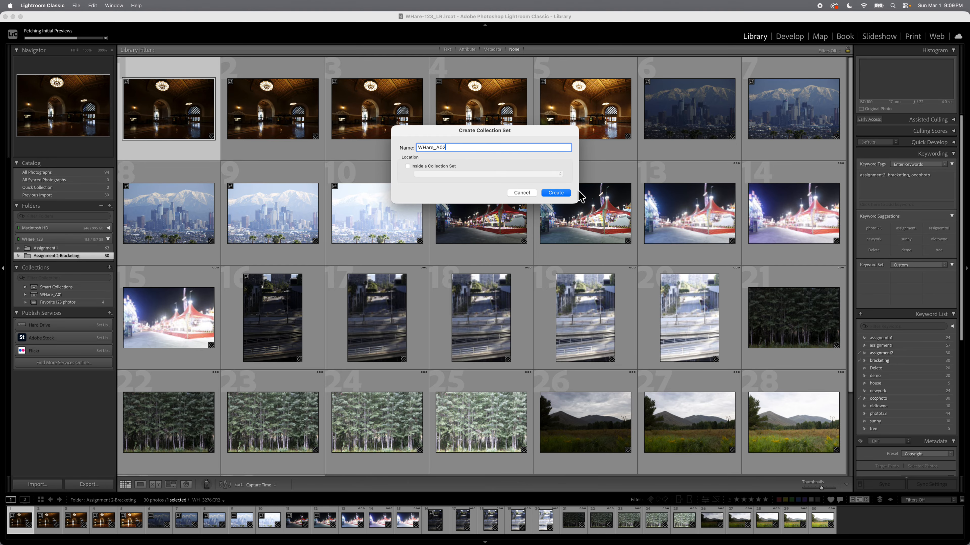
pyautogui.click(564, 193)
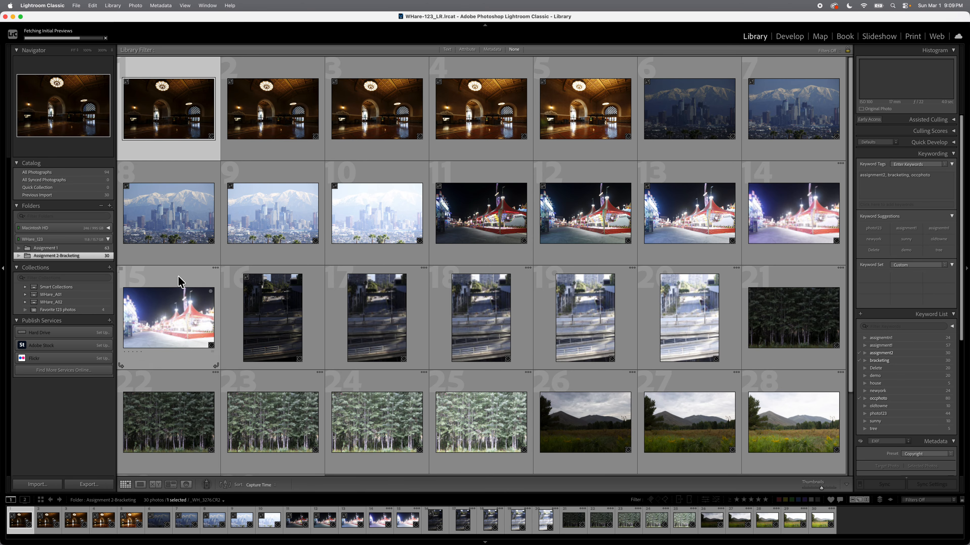
pyautogui.click(51, 303)
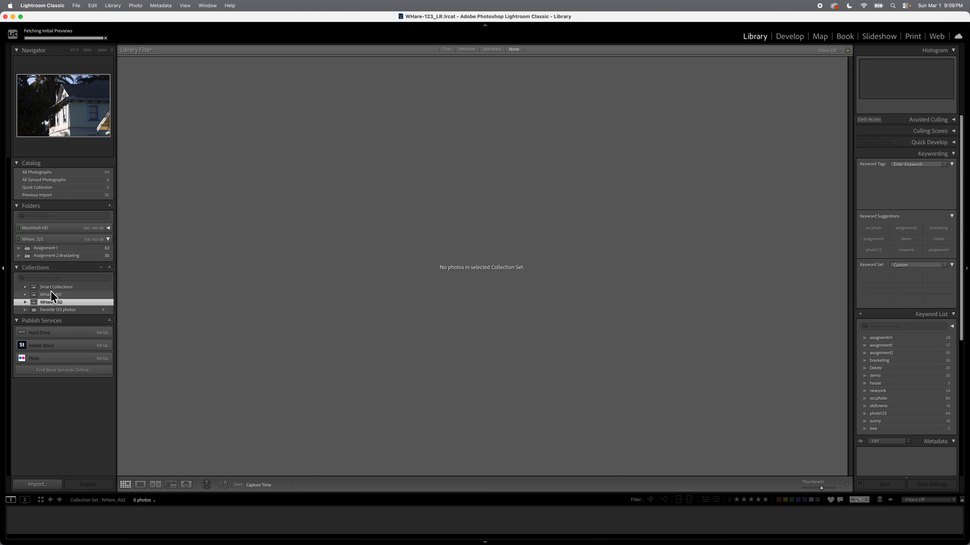
# Put the five dark hall interior photos from the Assignment 2-Bracketing folder into a new collection named Dark inside the A02 collection set
pyautogui.click(63, 256)
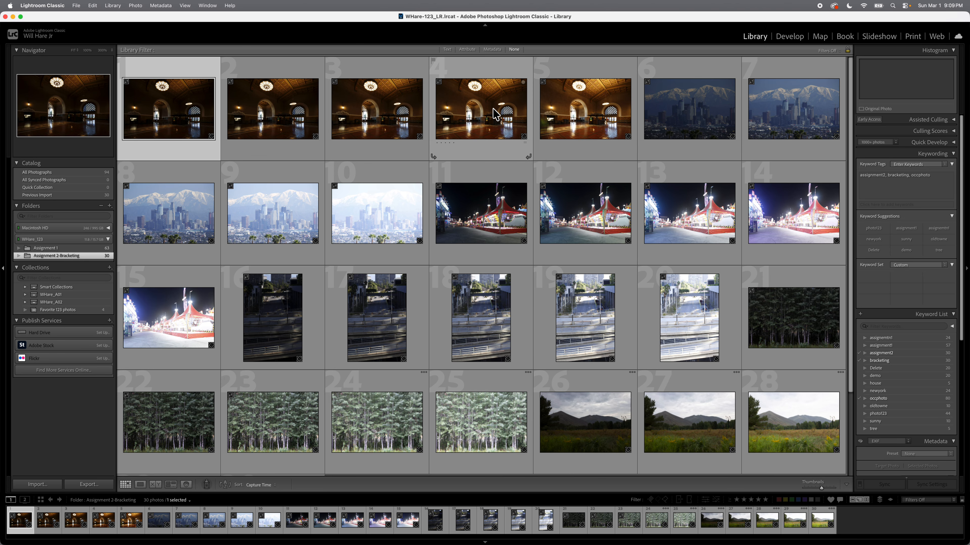
pyautogui.keyDown('shift'); pyautogui.click(579, 111); pyautogui.keyUp('shift')
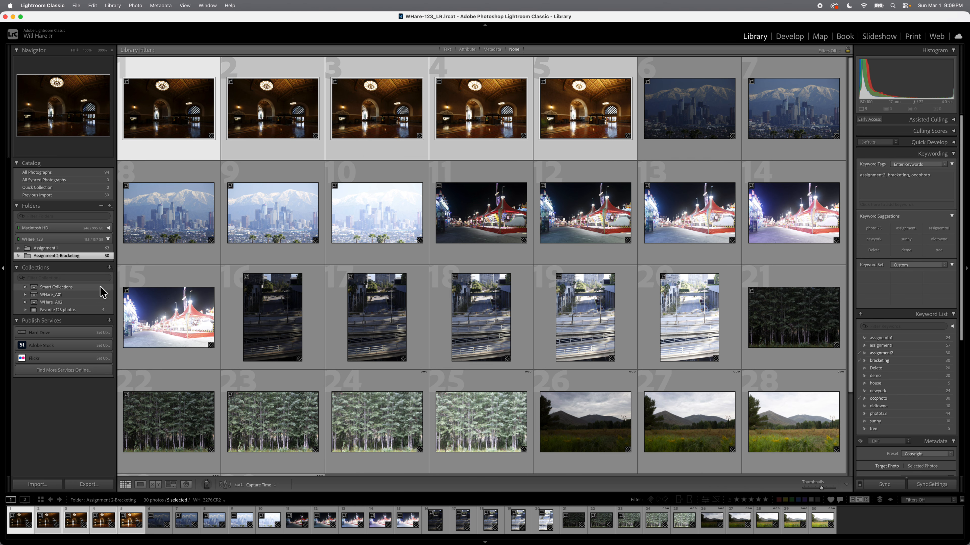
pyautogui.click(109, 269)
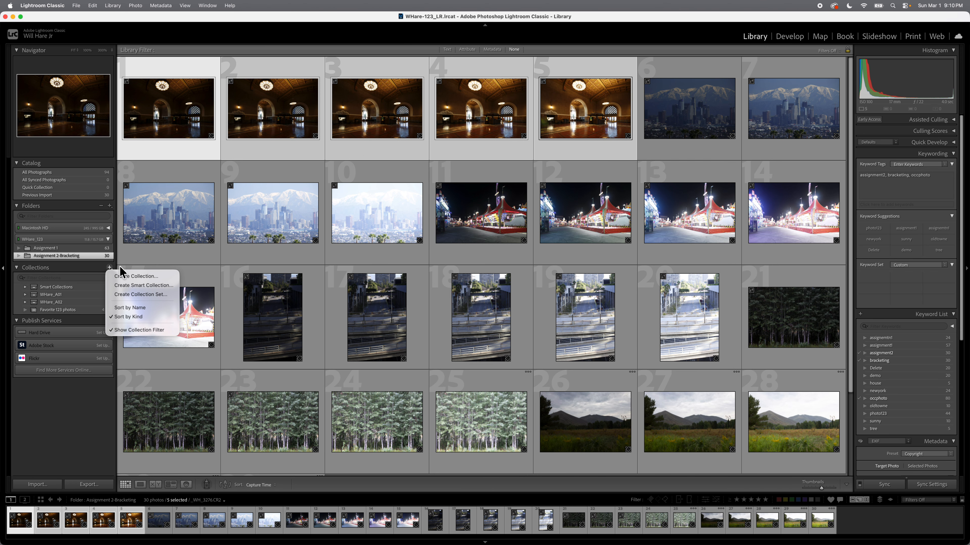
pyautogui.click(130, 277)
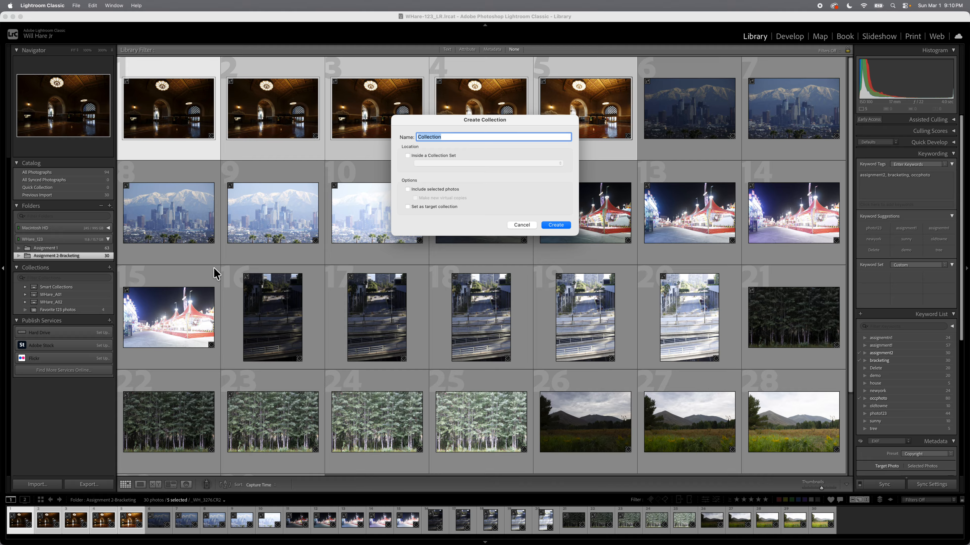
pyautogui.write('Dark')
pyautogui.click(422, 153)
pyautogui.click(449, 161)
pyautogui.click(447, 177)
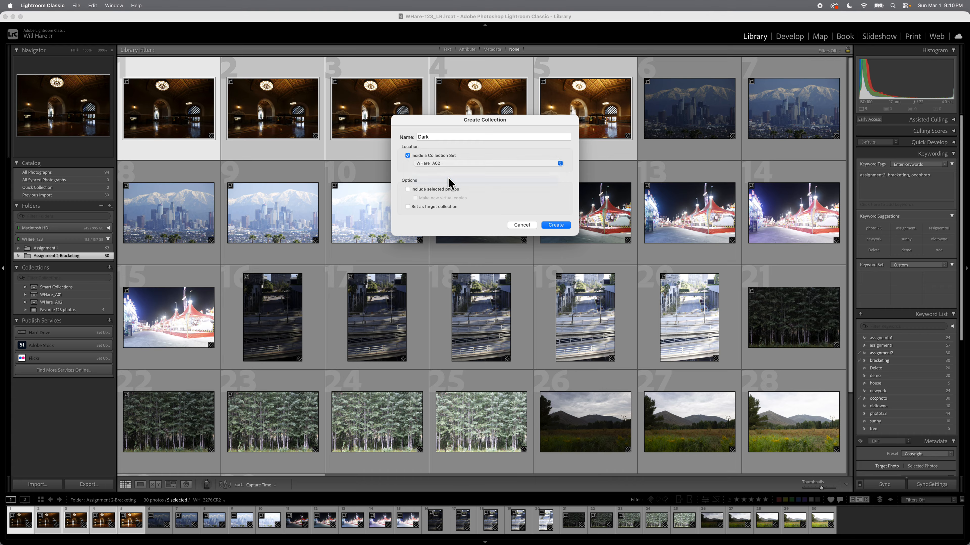
pyautogui.click(407, 189)
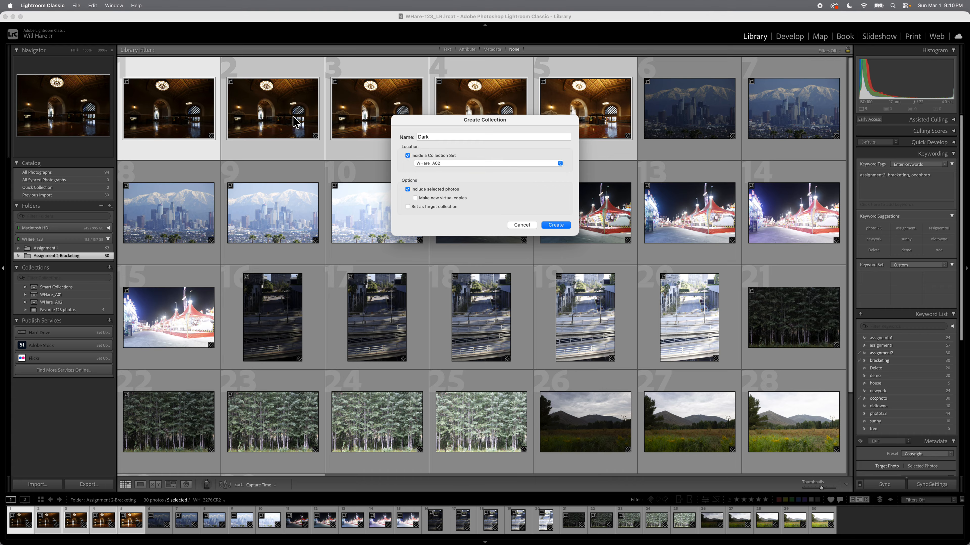
pyautogui.click(561, 224)
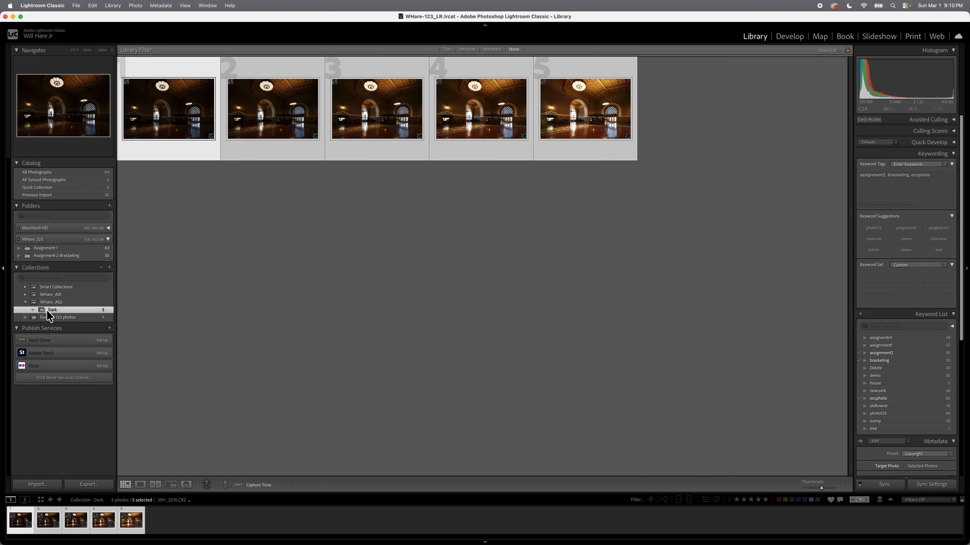
# Put the five city skyline photos from the Assignment 2-Bracketing folder into a new collection named grand inside the A02 collection set
pyautogui.click(52, 255)
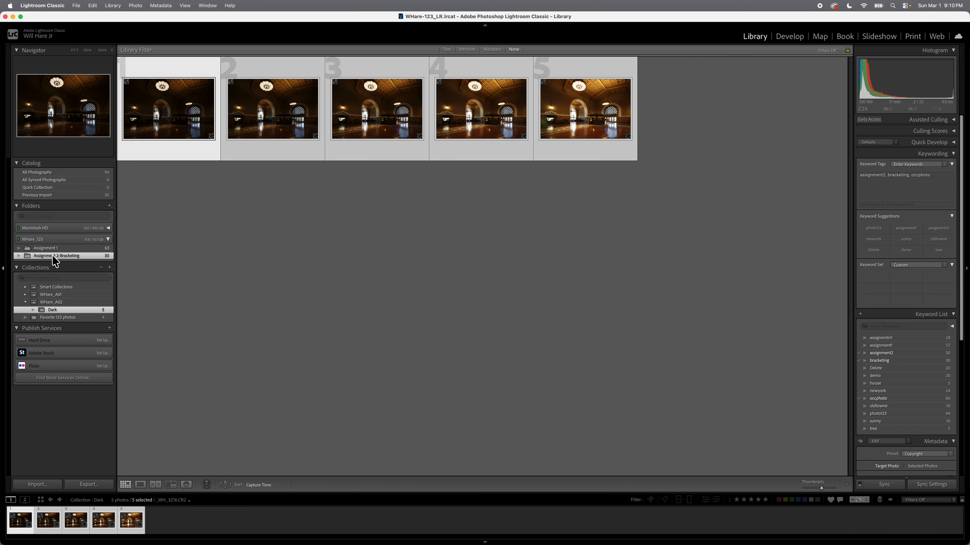
pyautogui.click(708, 129)
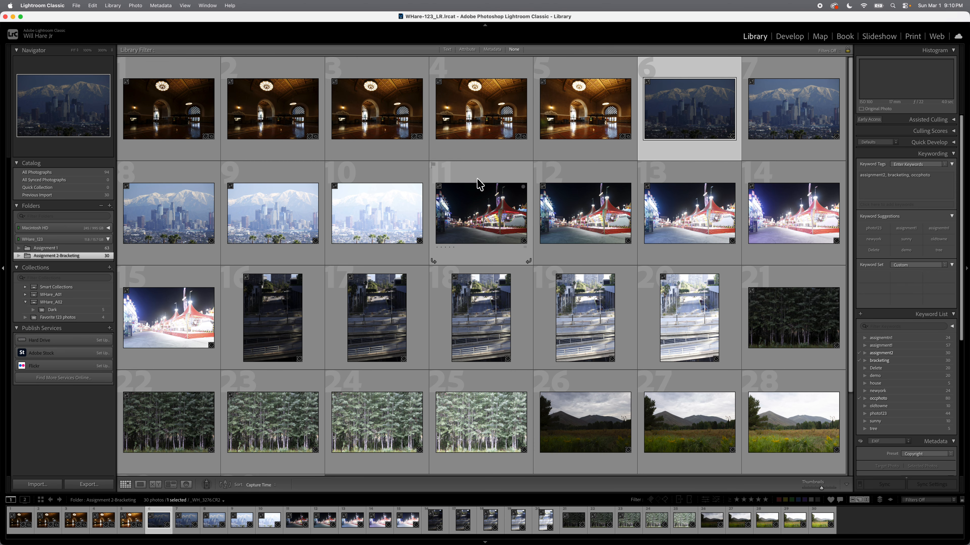
pyautogui.keyDown('shift'); pyautogui.click(389, 220); pyautogui.keyUp('shift')
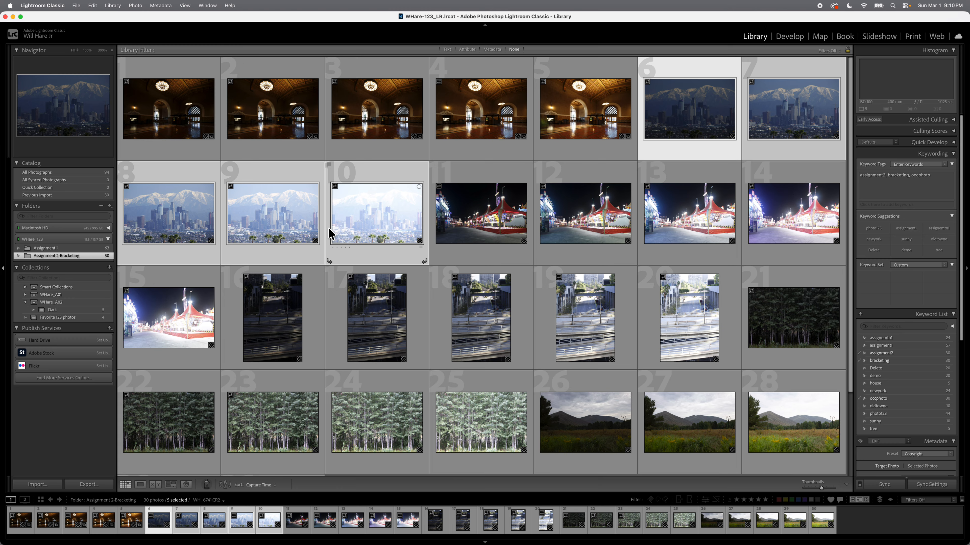
pyautogui.click(109, 267)
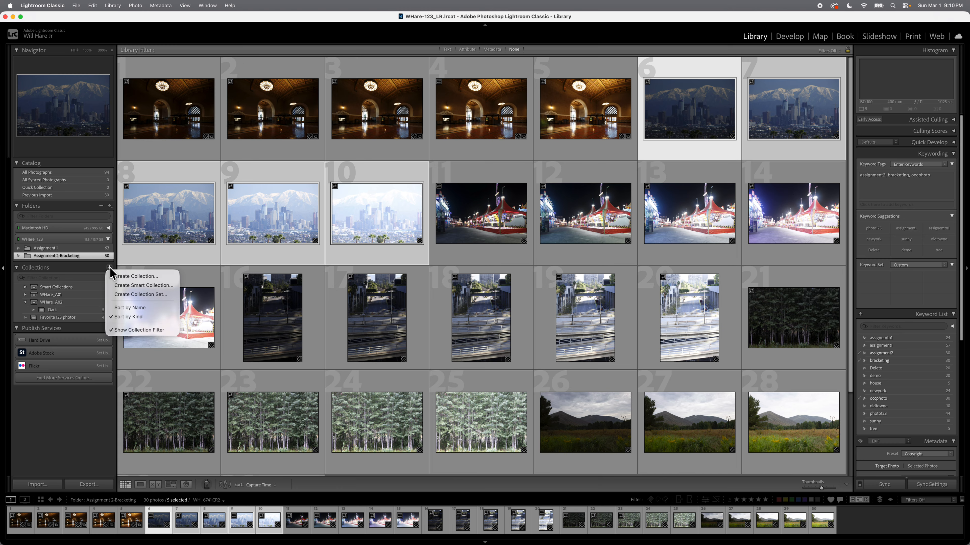
pyautogui.click(138, 277)
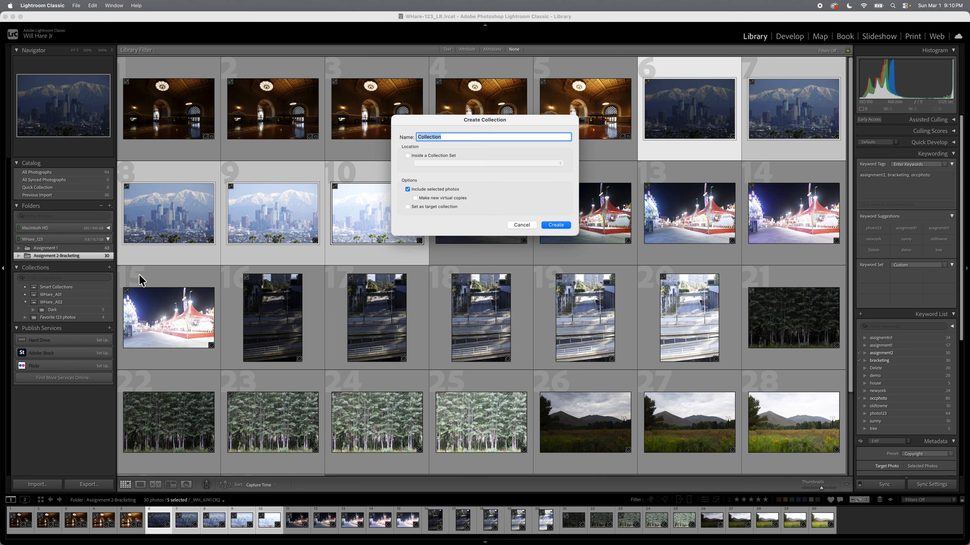
pyautogui.write('grand')
pyautogui.click(426, 155)
pyautogui.click(448, 164)
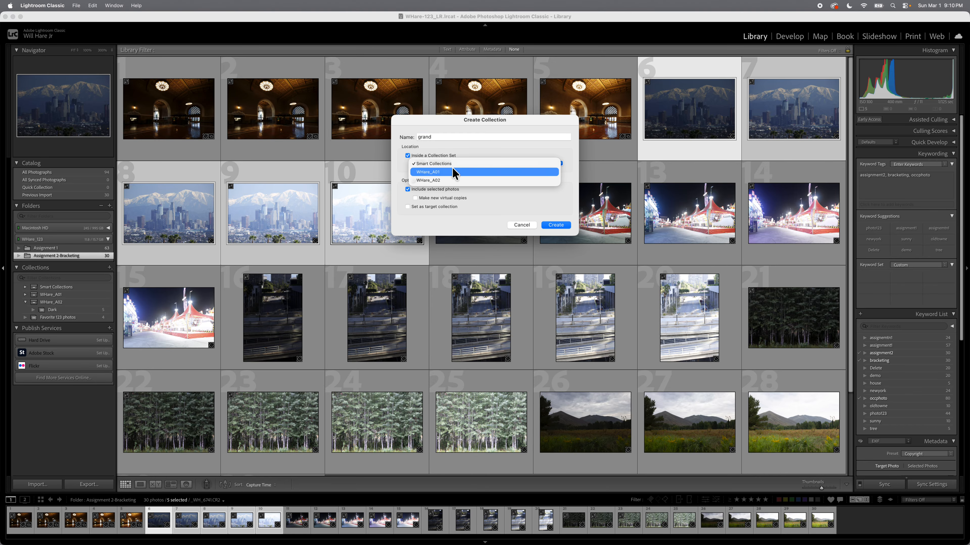
pyautogui.click(452, 181)
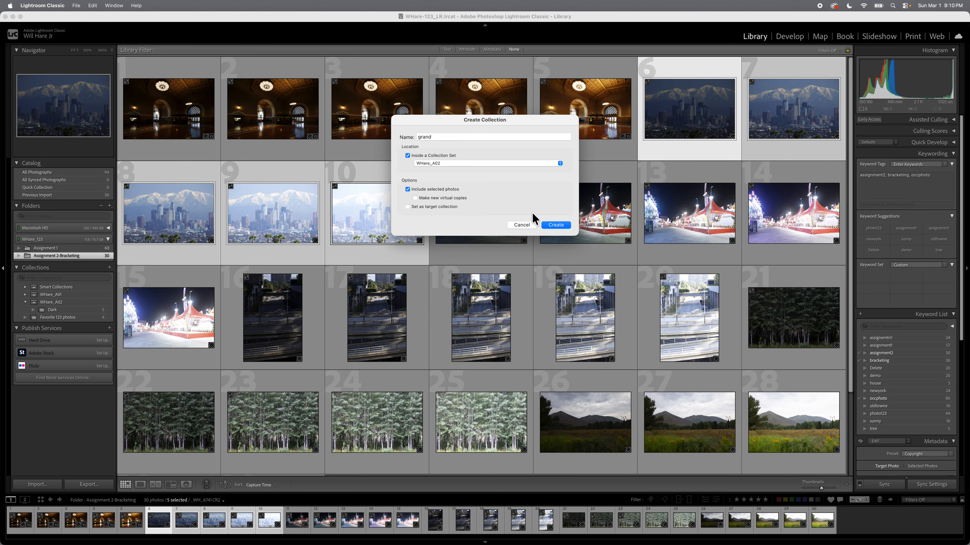
pyautogui.click(559, 225)
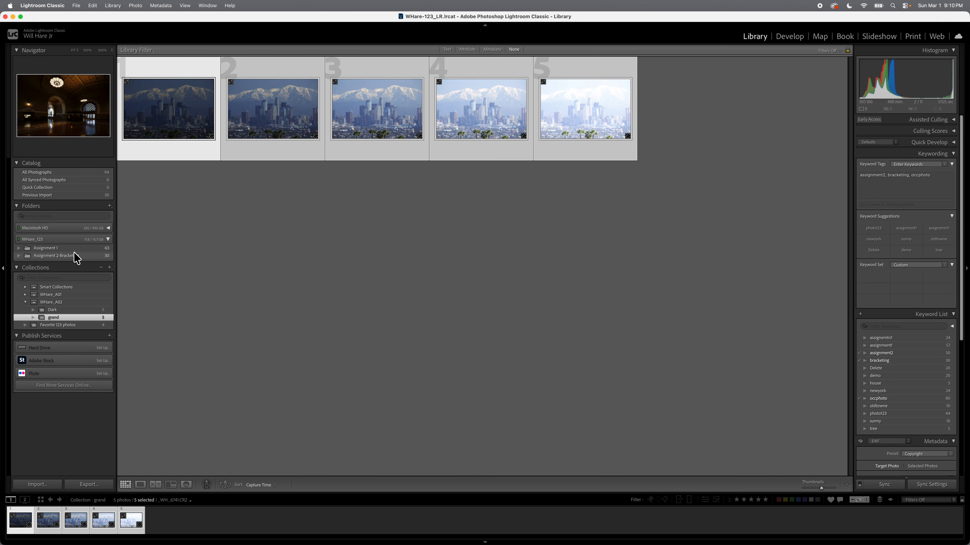
# Put the five night carnival photos from the Assignment 2-Bracketing folder into a new collection named fun inside the A02 collection set
pyautogui.click(63, 256)
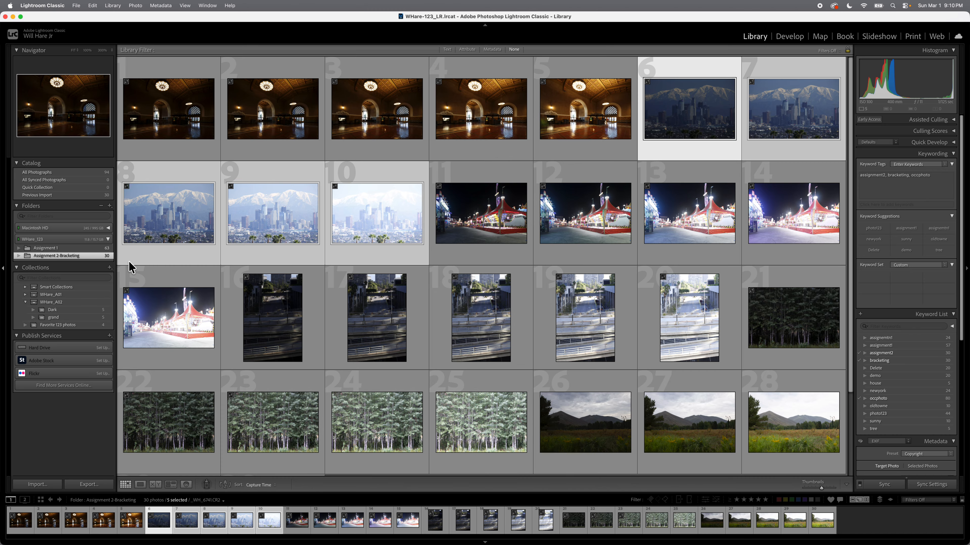
pyautogui.click(471, 216)
pyautogui.keyDown('shift'); pyautogui.click(216, 303); pyautogui.keyUp('shift')
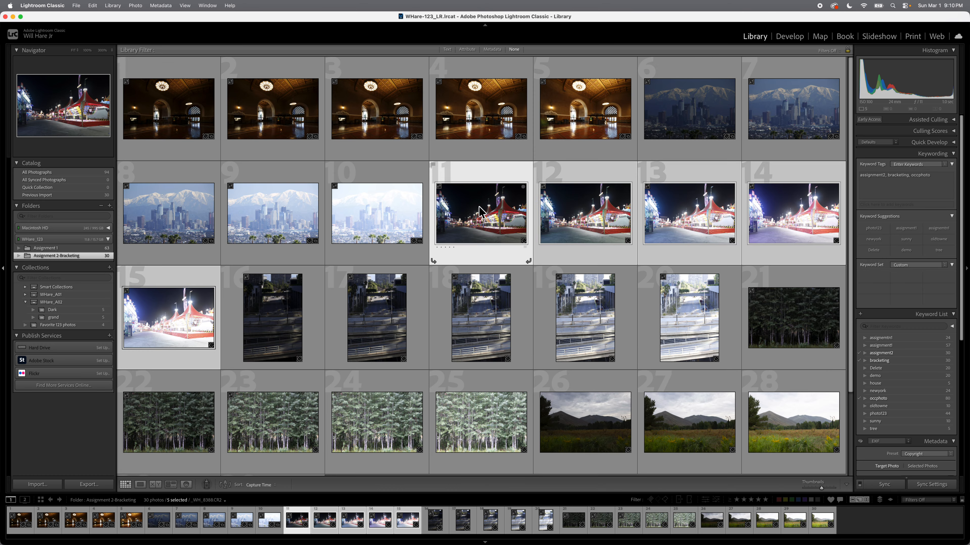
pyautogui.click(109, 268)
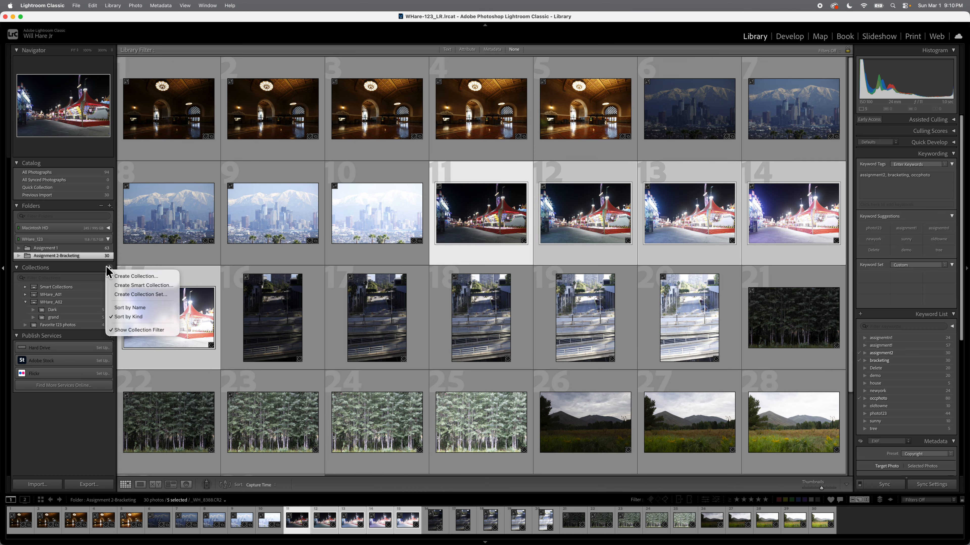
pyautogui.click(126, 276)
pyautogui.write('fun')
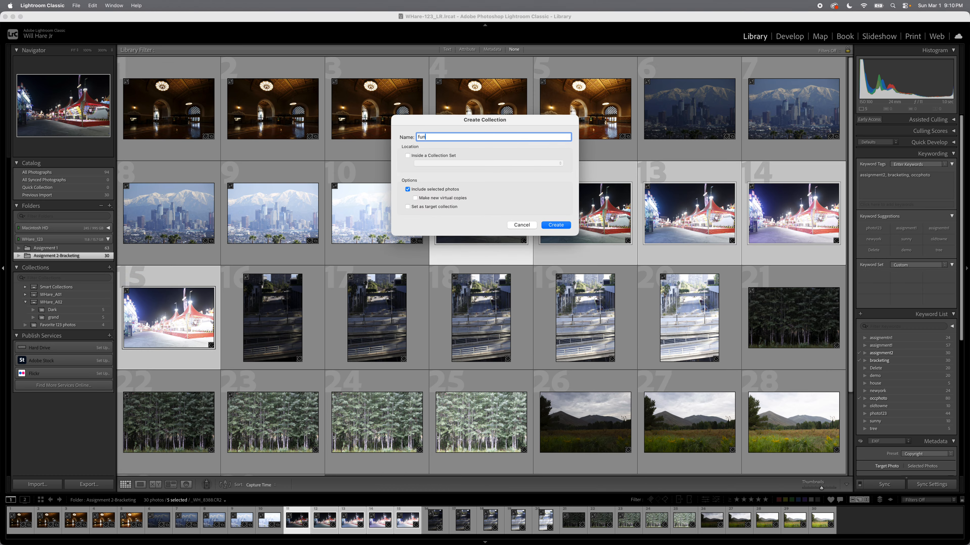
pyautogui.click(407, 156)
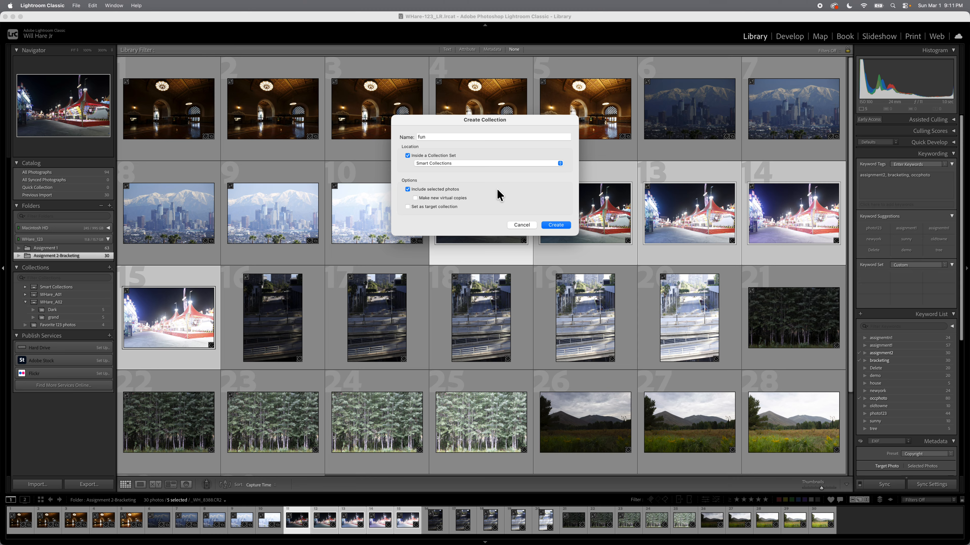
pyautogui.click(440, 164)
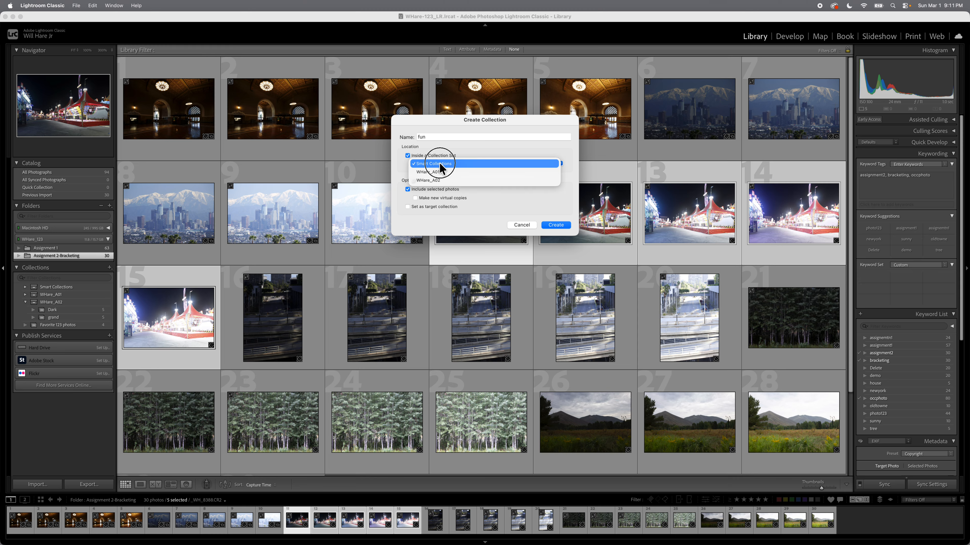
pyautogui.click(441, 180)
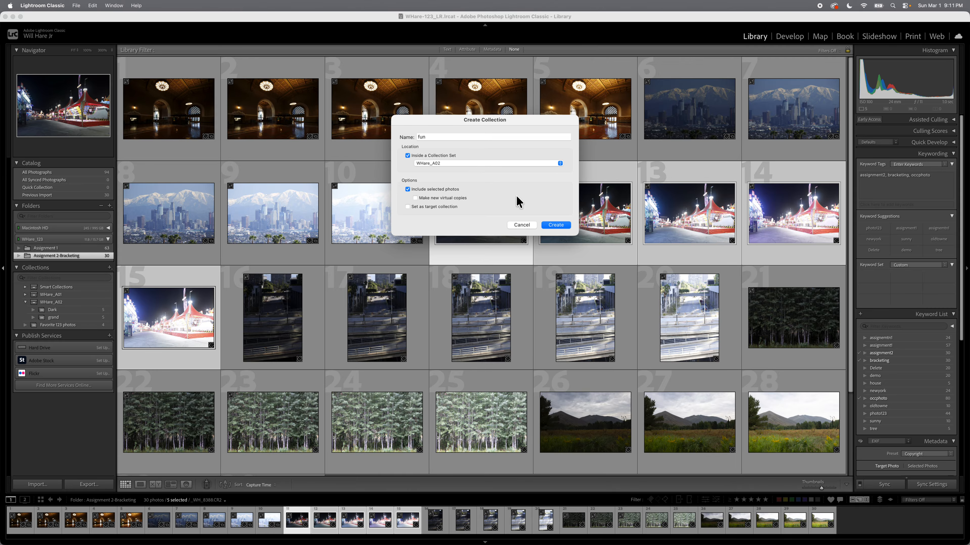
pyautogui.click(556, 225)
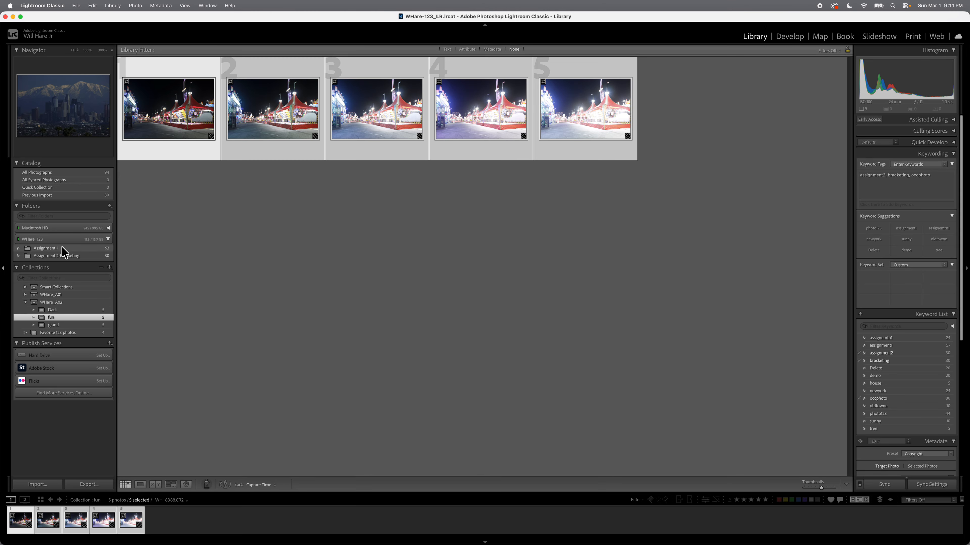
# Put the five vertical city street photos from the Assignment 2-Bracketing folder into a new collection named busy inside the A02 collection set
pyautogui.click(63, 256)
pyautogui.click(308, 283)
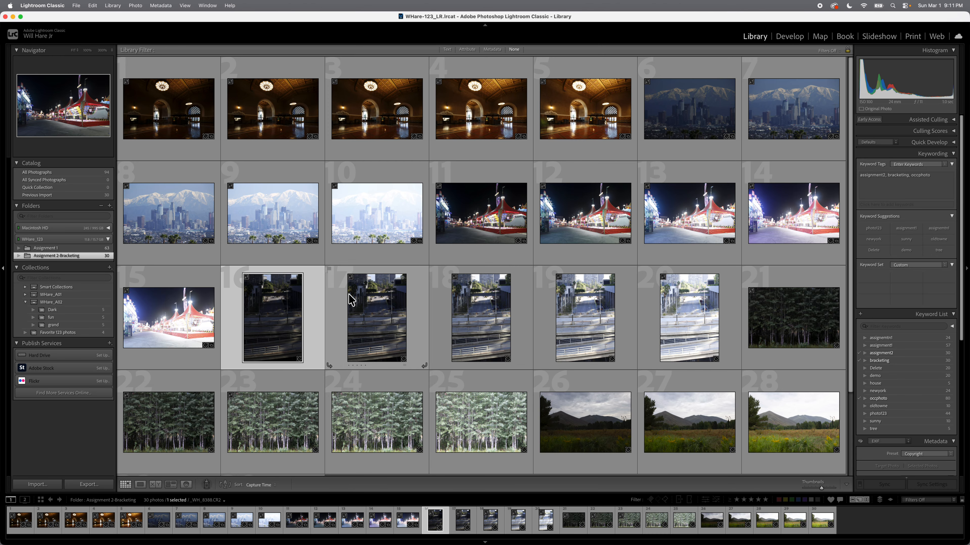
pyautogui.keyDown('shift'); pyautogui.click(691, 314); pyautogui.keyUp('shift')
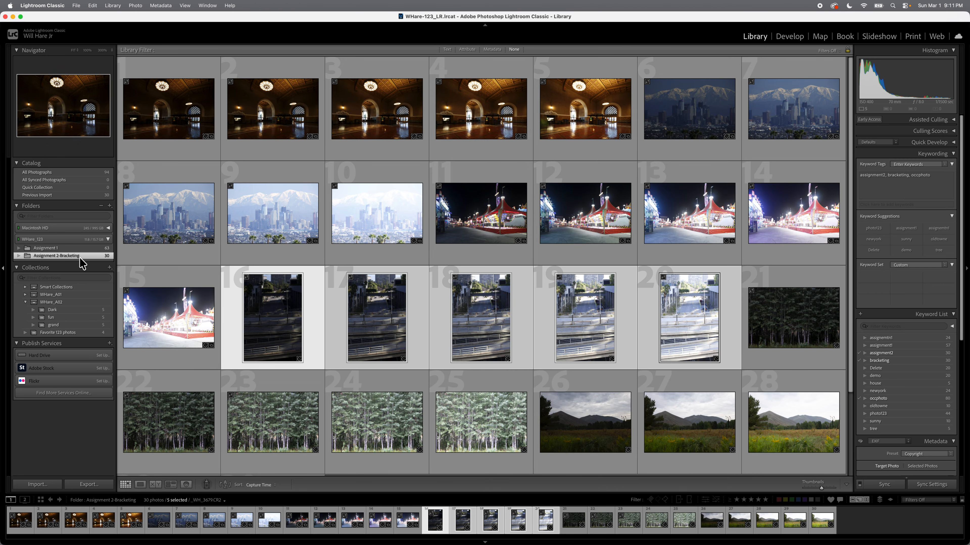
pyautogui.click(109, 267)
pyautogui.click(144, 276)
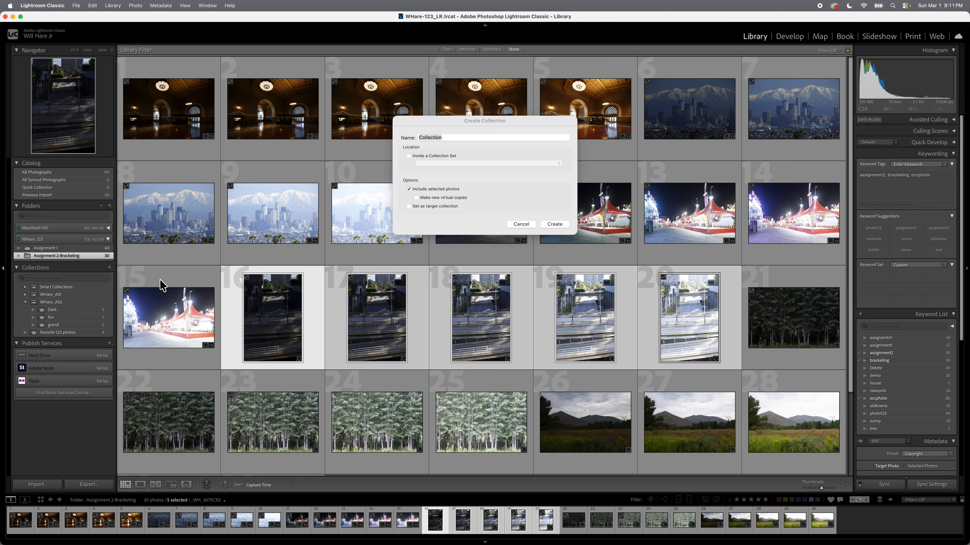
pyautogui.write('busy')
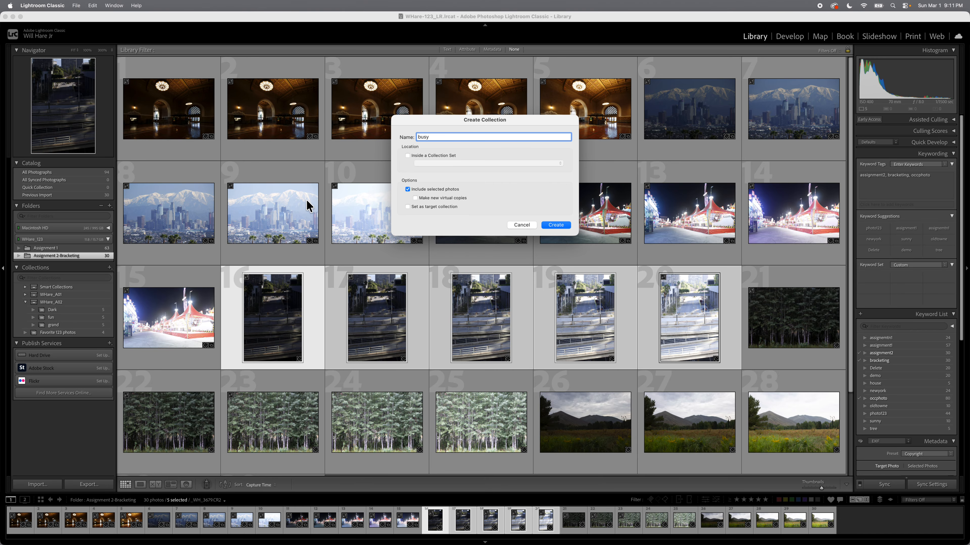
pyautogui.click(407, 156)
pyautogui.moveTo(439, 164); pyautogui.dragTo(438, 182)
pyautogui.click(559, 224)
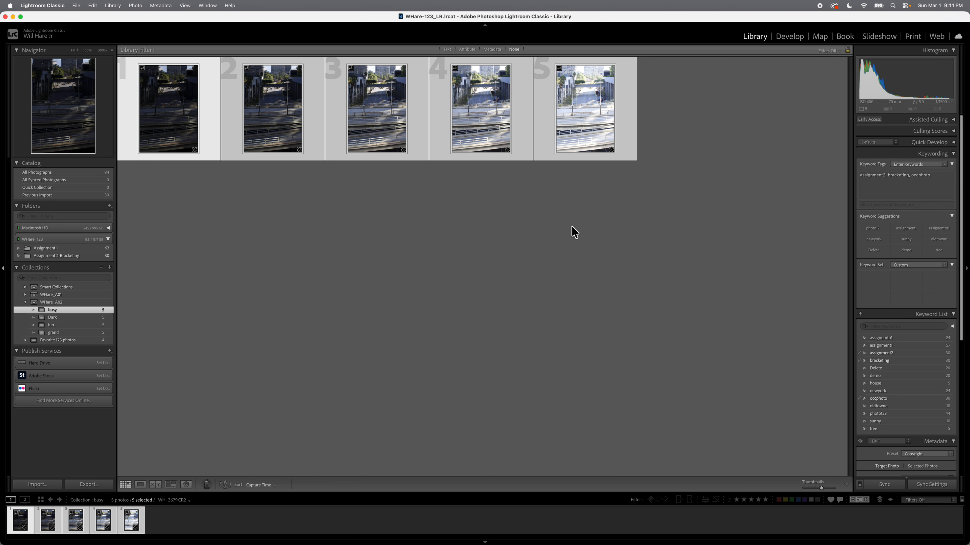
# Put the five forest photos from the Assignment 2-Bracketing folder into a new collection named nature inside the A02 collection set
pyautogui.click(76, 255)
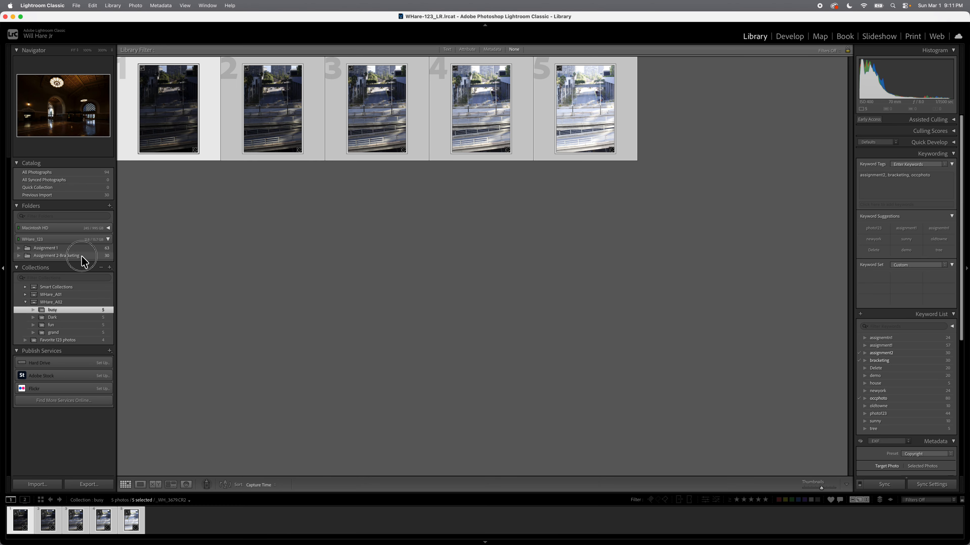
pyautogui.click(755, 323)
pyautogui.keyDown('shift'); pyautogui.click(475, 434); pyautogui.keyUp('shift')
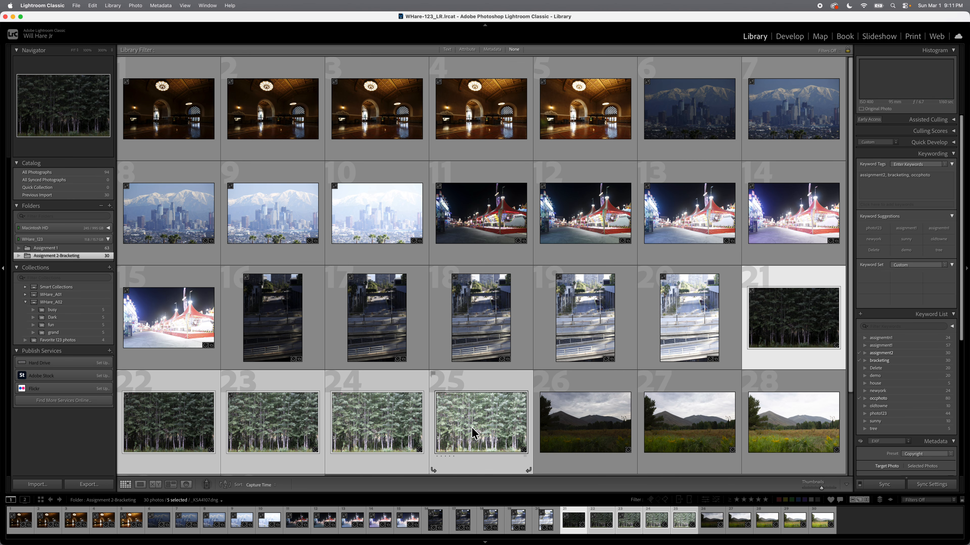
pyautogui.click(109, 268)
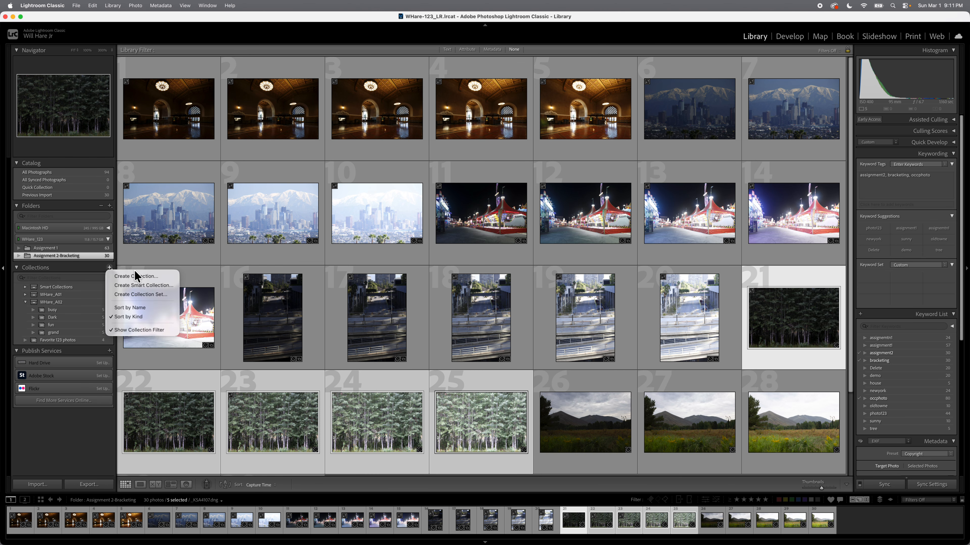
pyautogui.click(137, 277)
pyautogui.write('na')
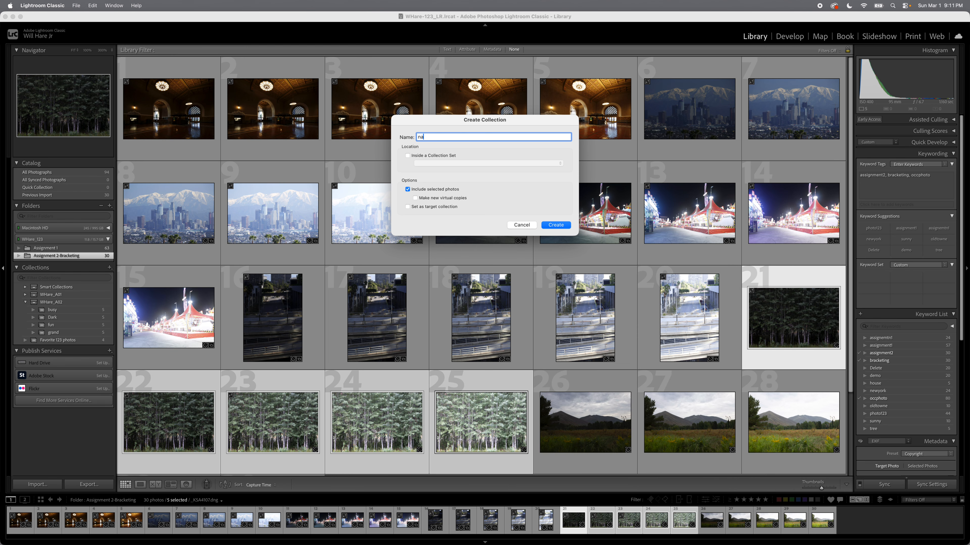
pyautogui.write('ture')
pyautogui.click(407, 156)
pyautogui.click(435, 164)
pyautogui.click(439, 184)
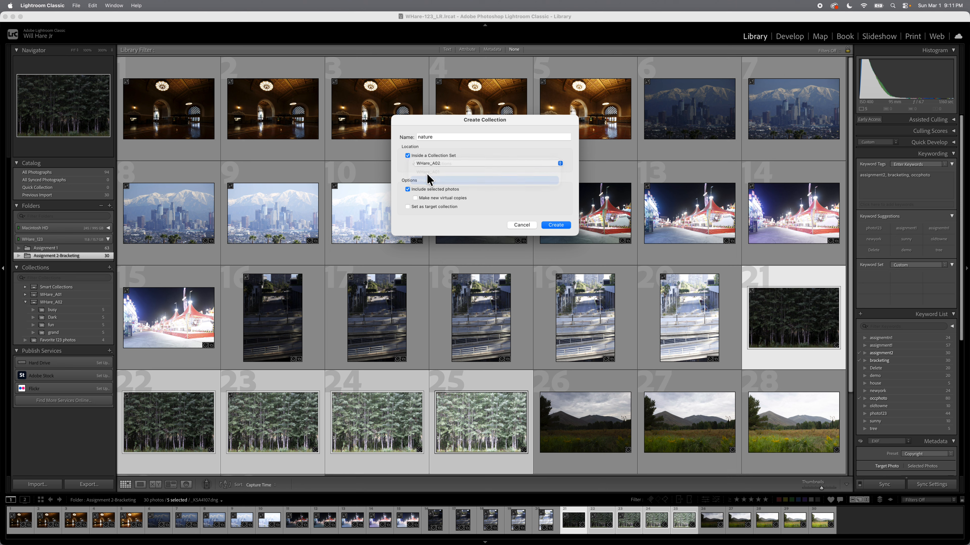
pyautogui.click(565, 224)
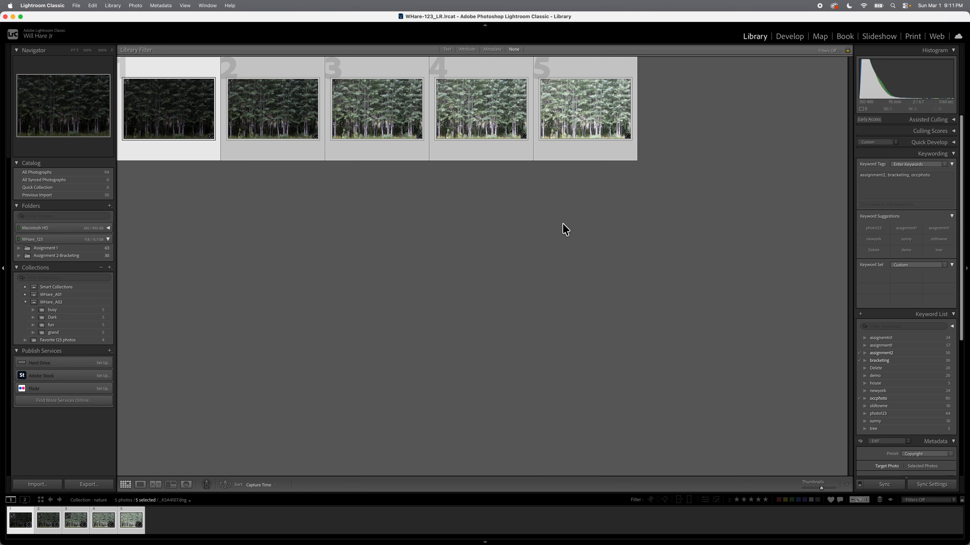
# Put the five meadow and mountain photos from the Assignment 2-Bracketing folder into a new collection named stormy inside the A02 collection set
pyautogui.click(66, 256)
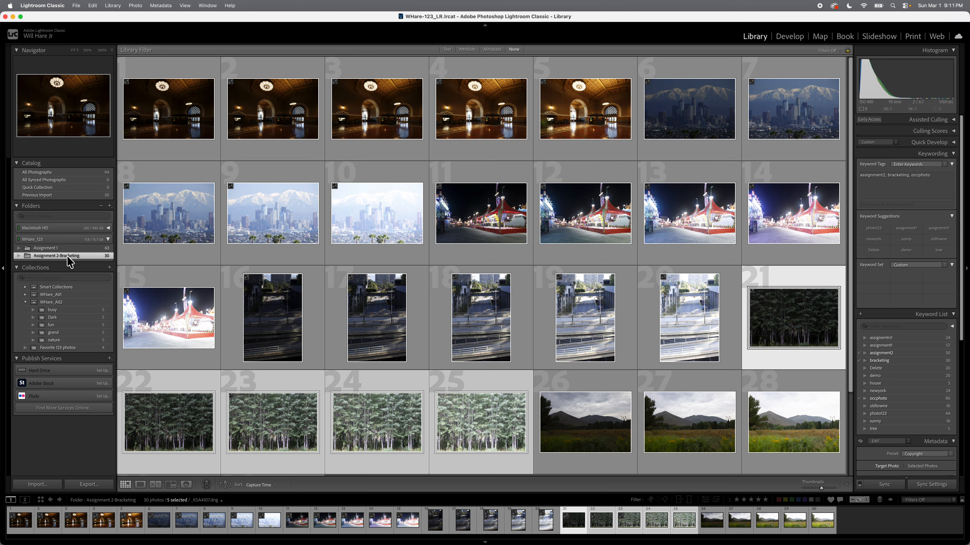
pyautogui.click(573, 428)
pyautogui.scroll(-2, 570, 422)
pyautogui.scroll(-1, 570, 422)
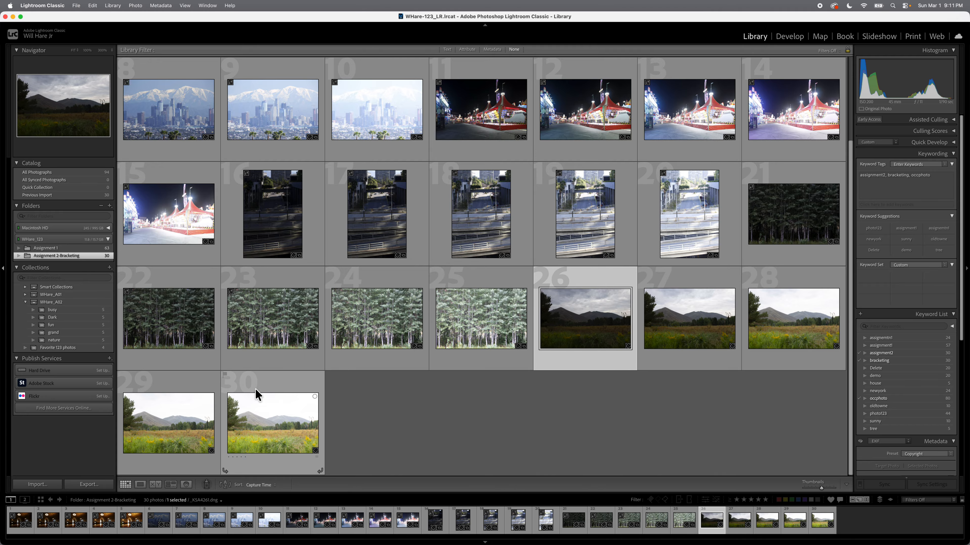
pyautogui.keyDown('shift'); pyautogui.click(272, 421); pyautogui.keyUp('shift')
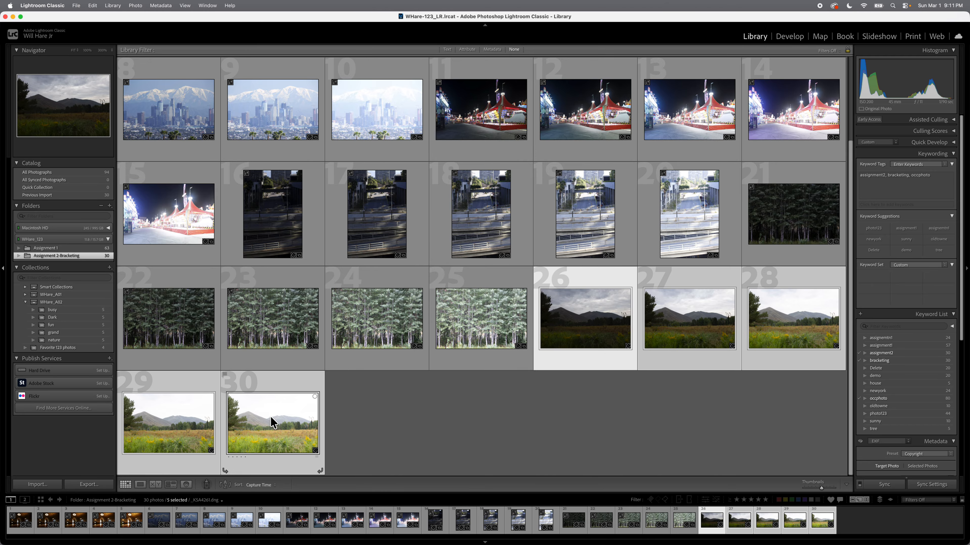
pyautogui.click(109, 267)
pyautogui.click(139, 277)
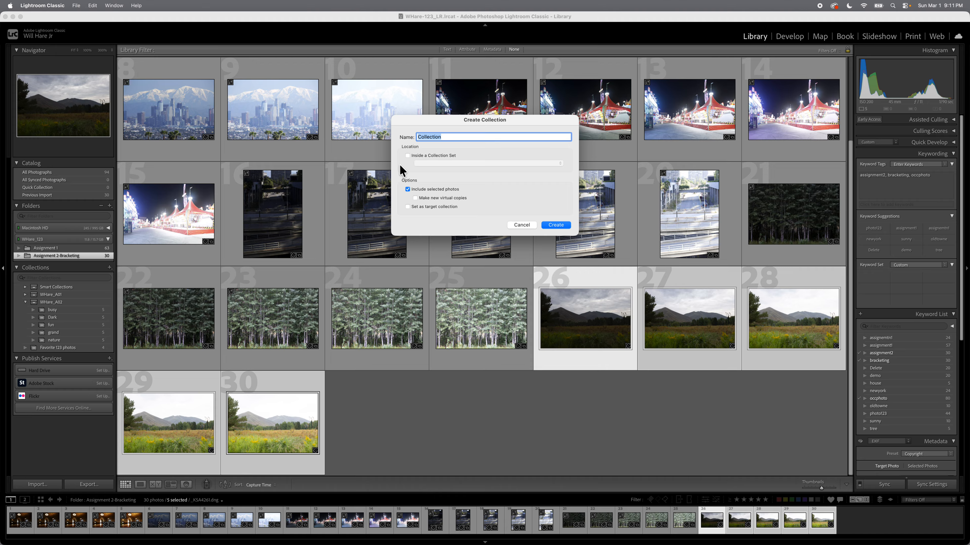
pyautogui.write('stormy')
pyautogui.click(428, 156)
pyautogui.click(443, 164)
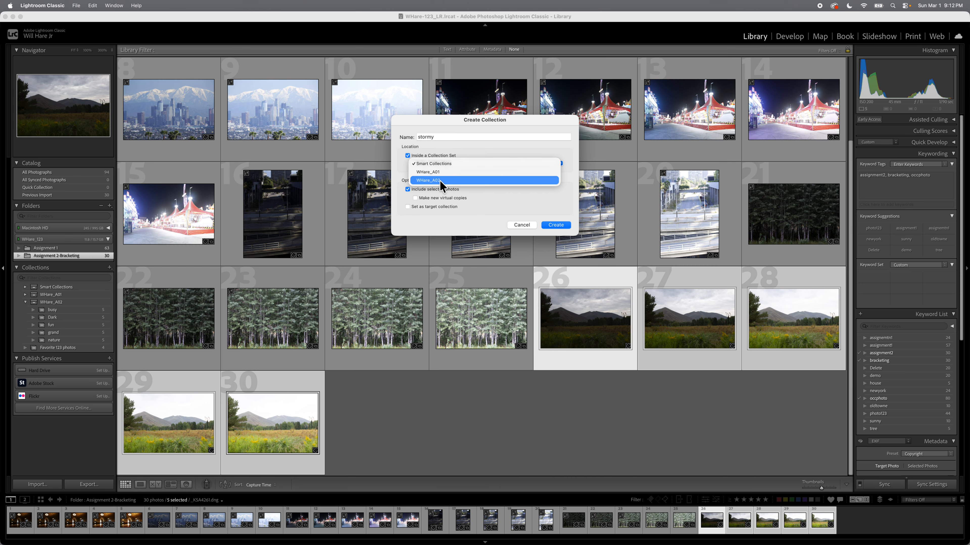
pyautogui.click(443, 181)
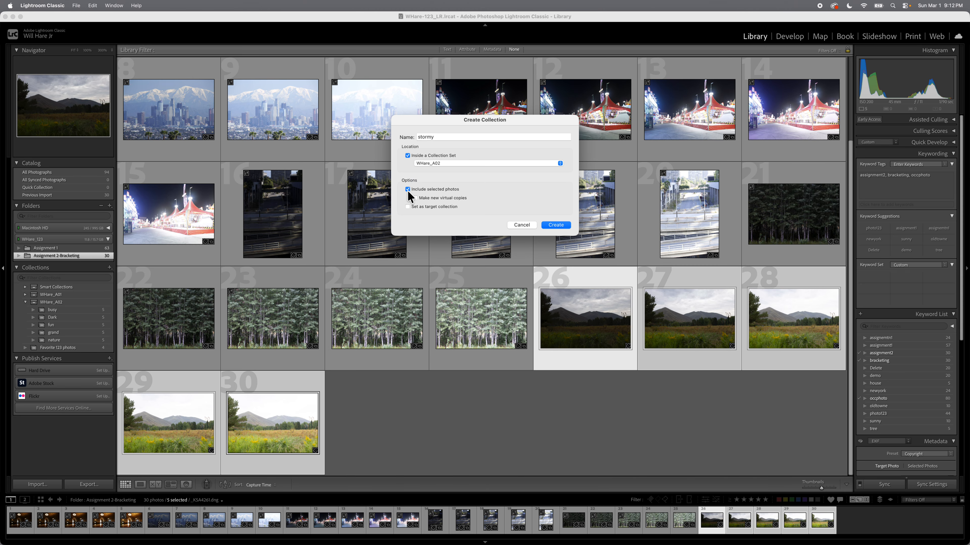
pyautogui.click(556, 225)
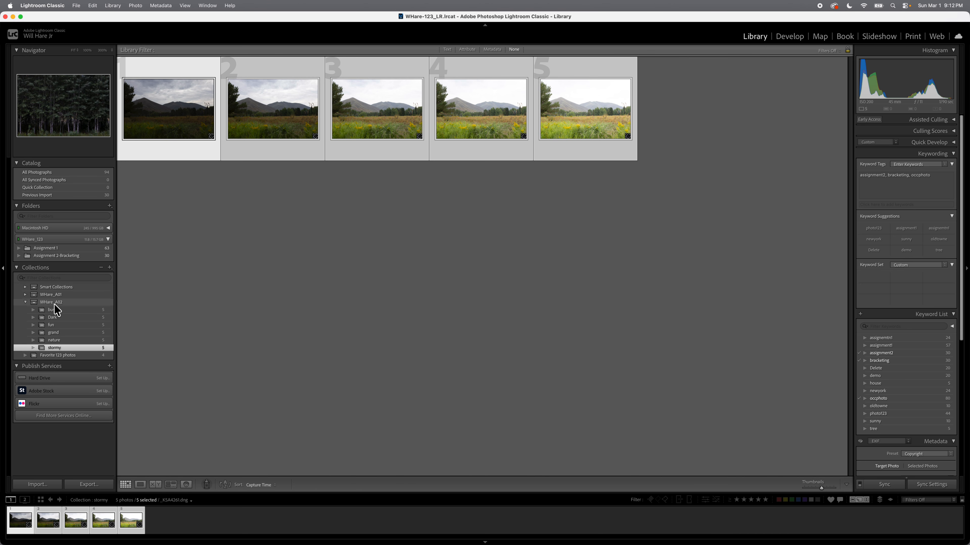
# Review the whole A02 collection set and look through its individual collections to check that each holds its bracketed series
pyautogui.click(52, 303)
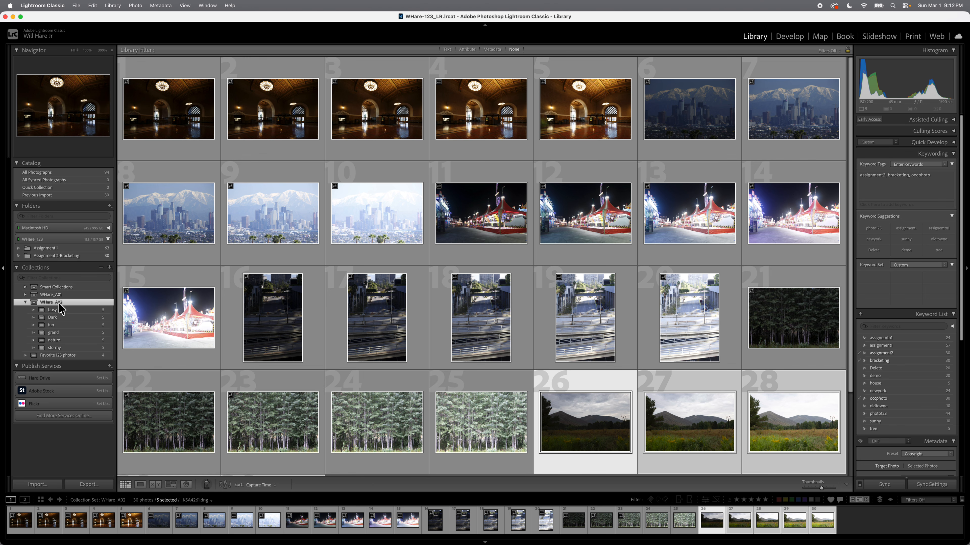
pyautogui.scroll(-3, 233, 318)
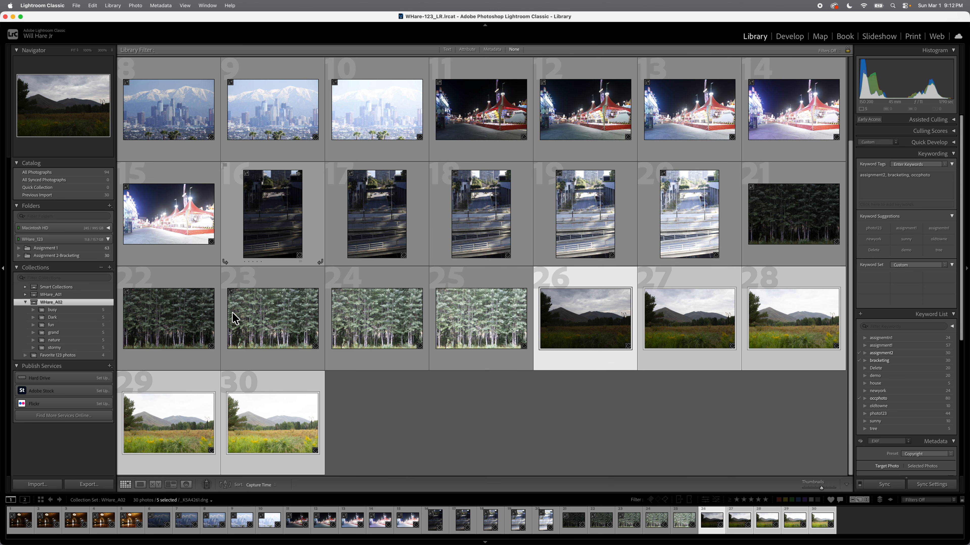
pyautogui.click(63, 310)
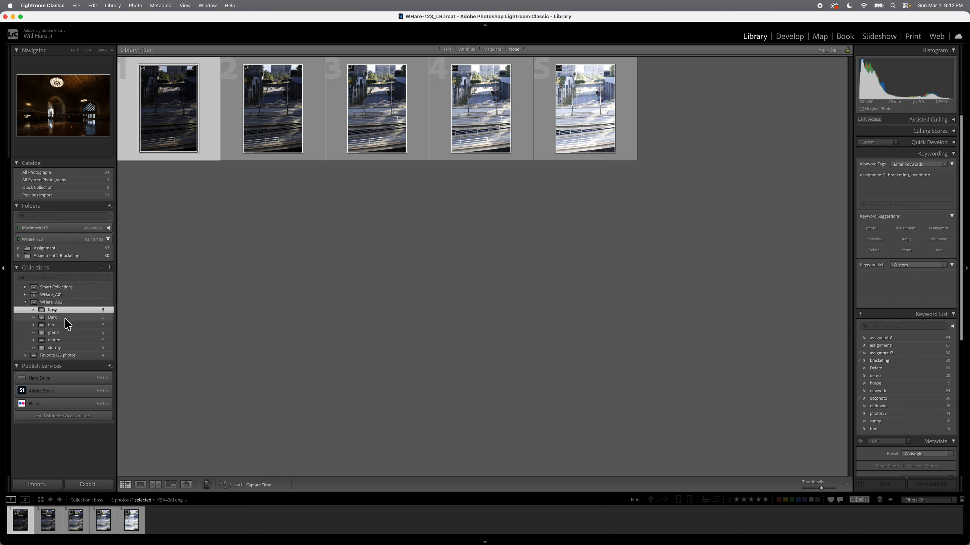
pyautogui.click(65, 318)
pyautogui.click(66, 326)
pyautogui.click(67, 332)
pyautogui.click(69, 346)
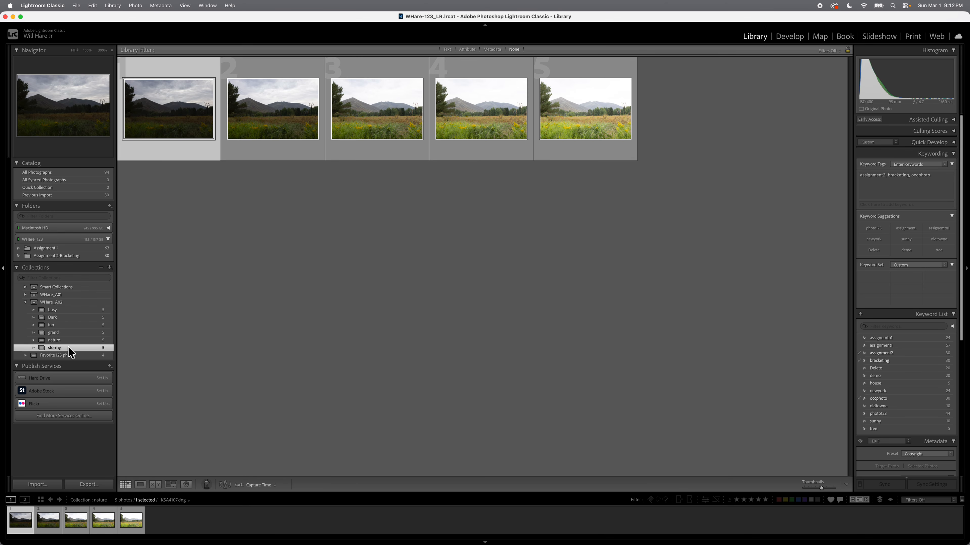
# Add the keywords busy, dtla and city to all five photos in the busy collection, and open the Dark collection
pyautogui.click(62, 312)
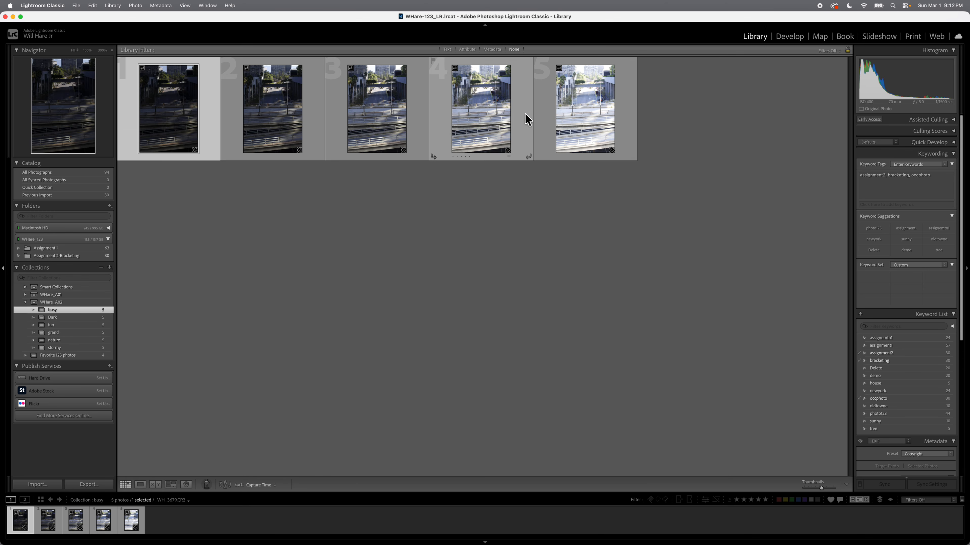
pyautogui.keyDown('shift'); pyautogui.click(565, 114); pyautogui.keyUp('shift')
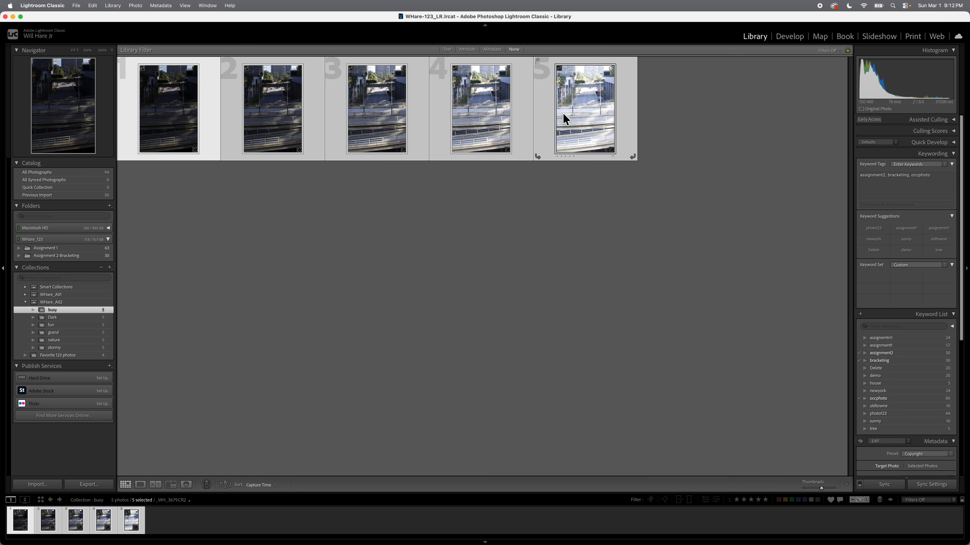
pyautogui.click(931, 190)
pyautogui.write(',')
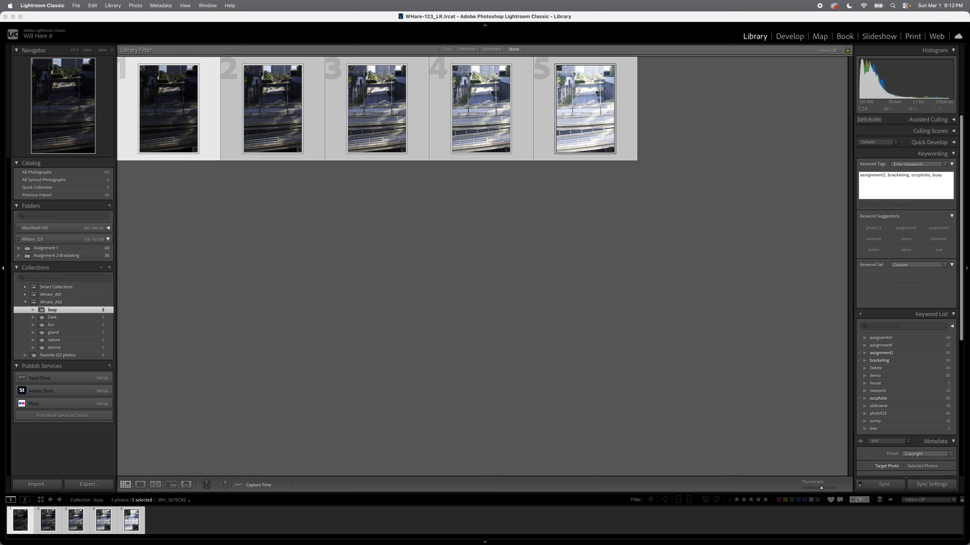
pyautogui.write('busy, dtla, city')
pyautogui.scroll(-1, 943, 184)
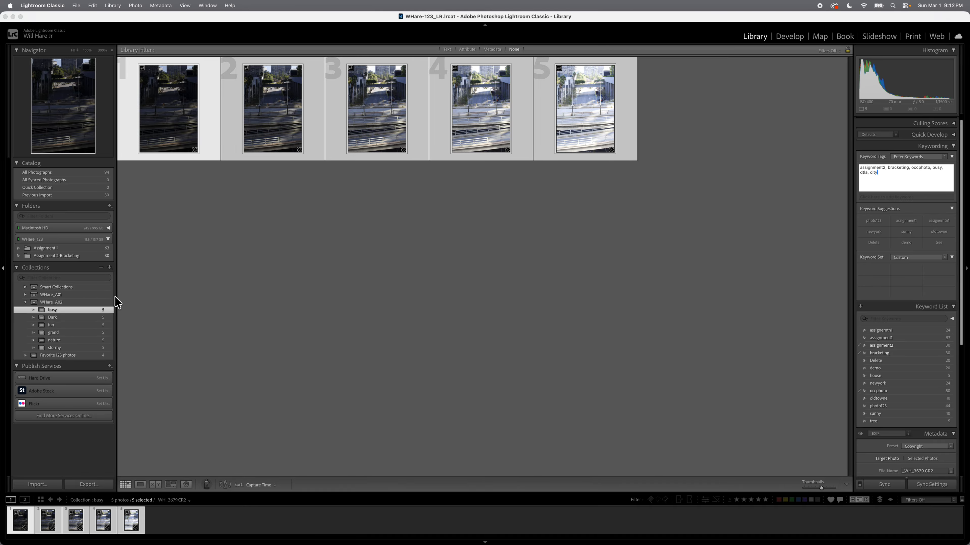
pyautogui.click(76, 318)
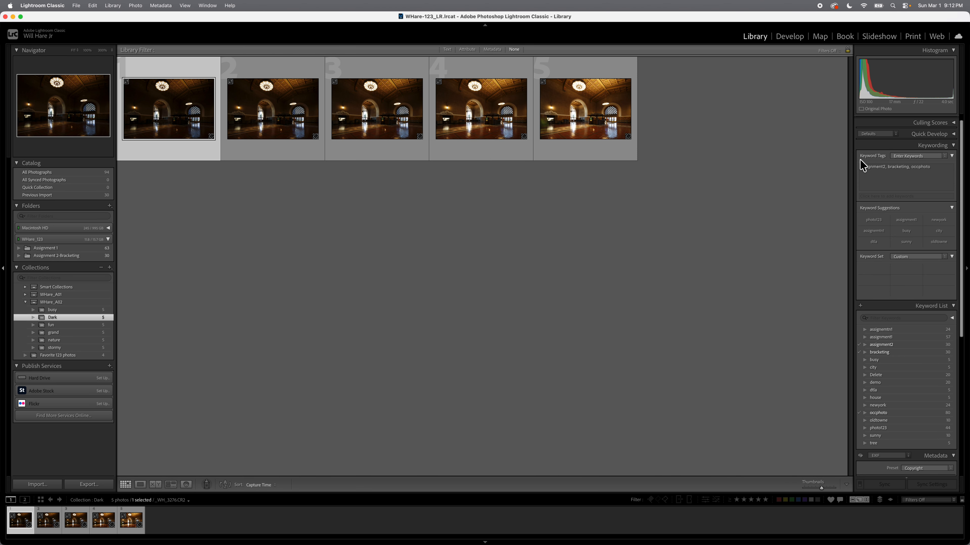
# Add the keywords dtla, unionstation and historic to the first photo in the Dark collection
pyautogui.click(933, 172)
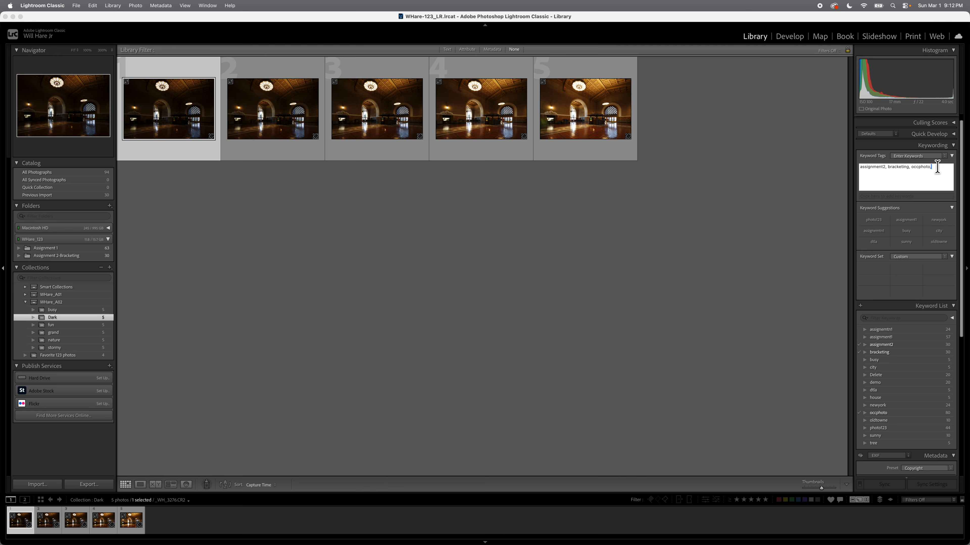
pyautogui.write('dtla')
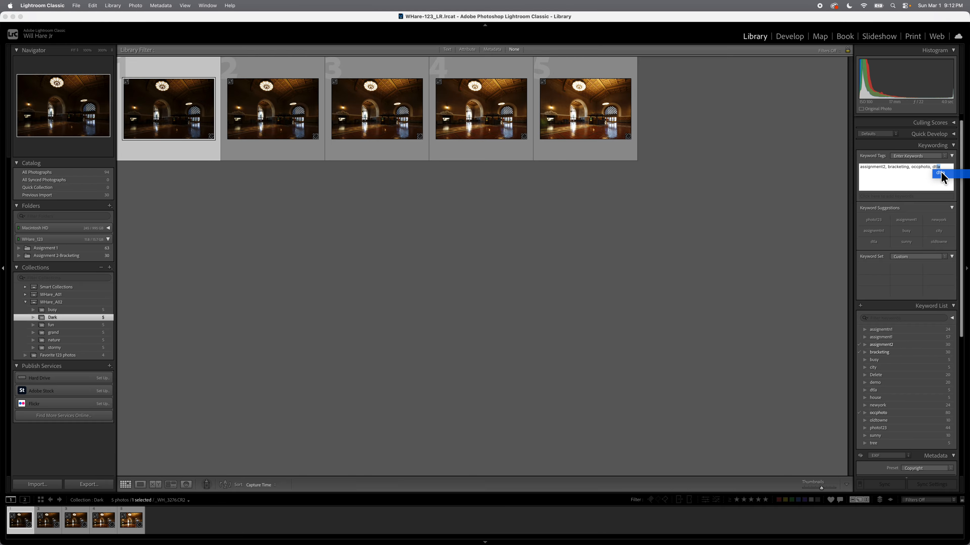
pyautogui.click(941, 174)
pyautogui.write(',uni')
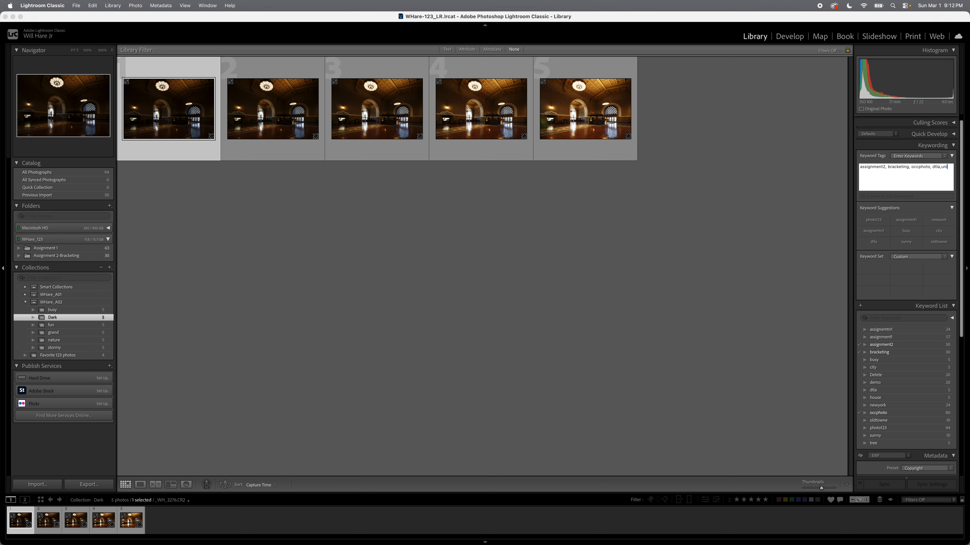
pyautogui.write('onstation,')
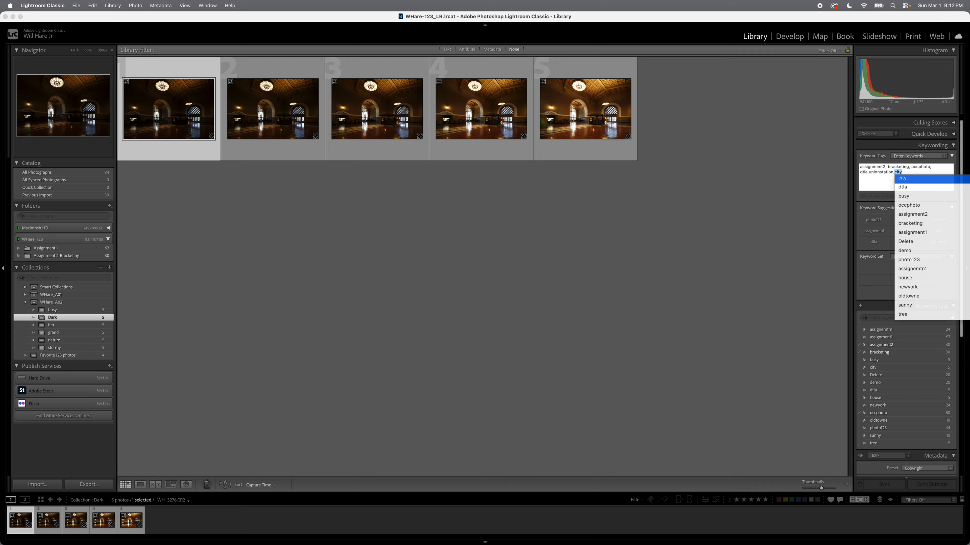
pyautogui.write('historic')
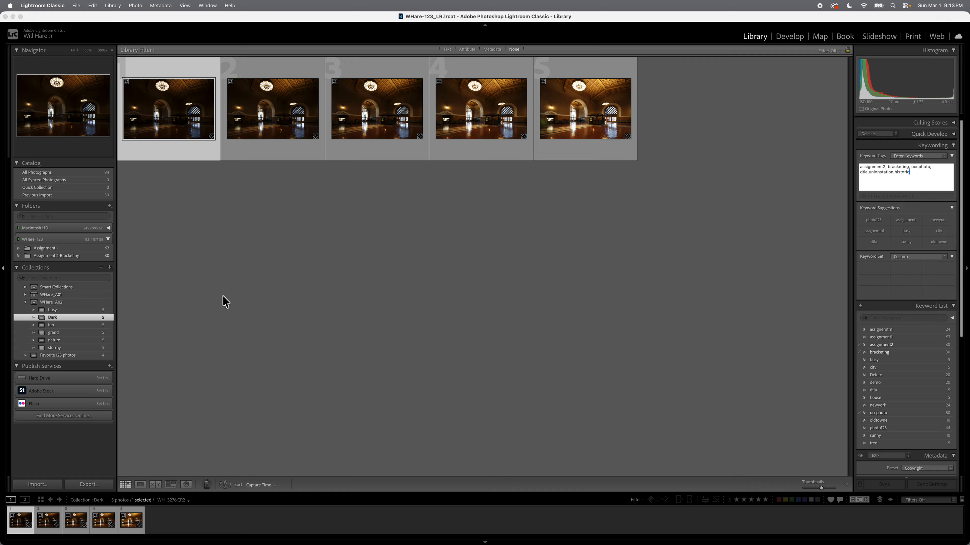
# Look through the fun, grand and nature collections and compare the darker and brighter exposures to find each series' middle photo
pyautogui.click(86, 325)
pyautogui.click(87, 332)
pyautogui.click(86, 340)
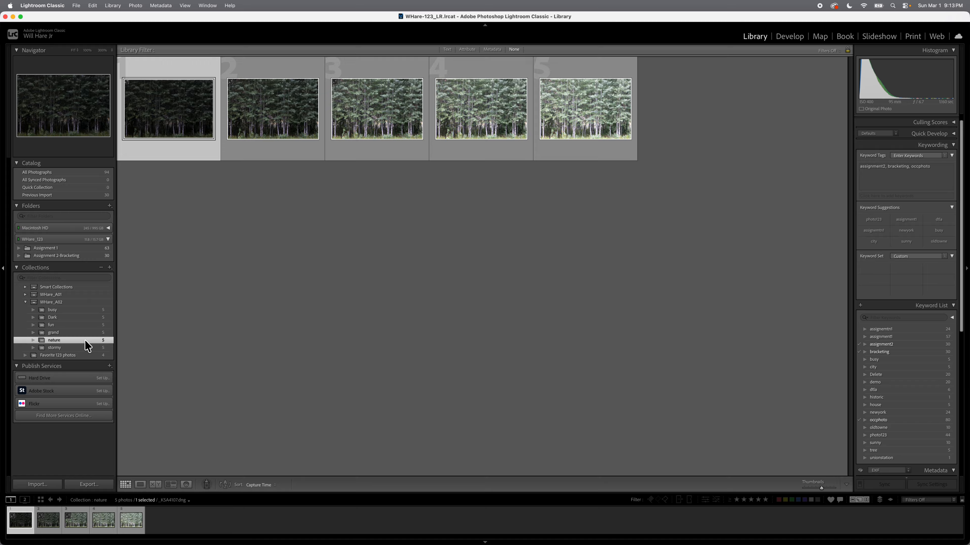
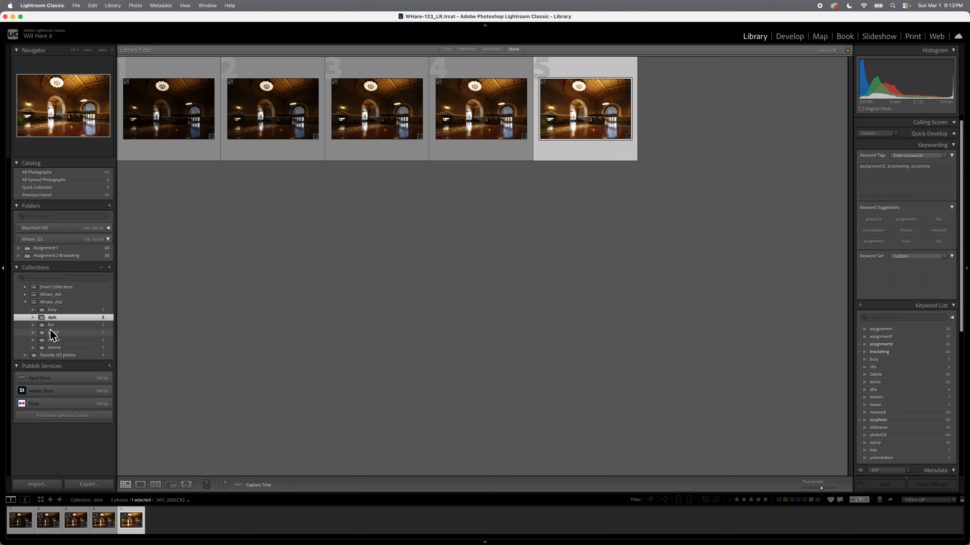
pyautogui.click(58, 334)
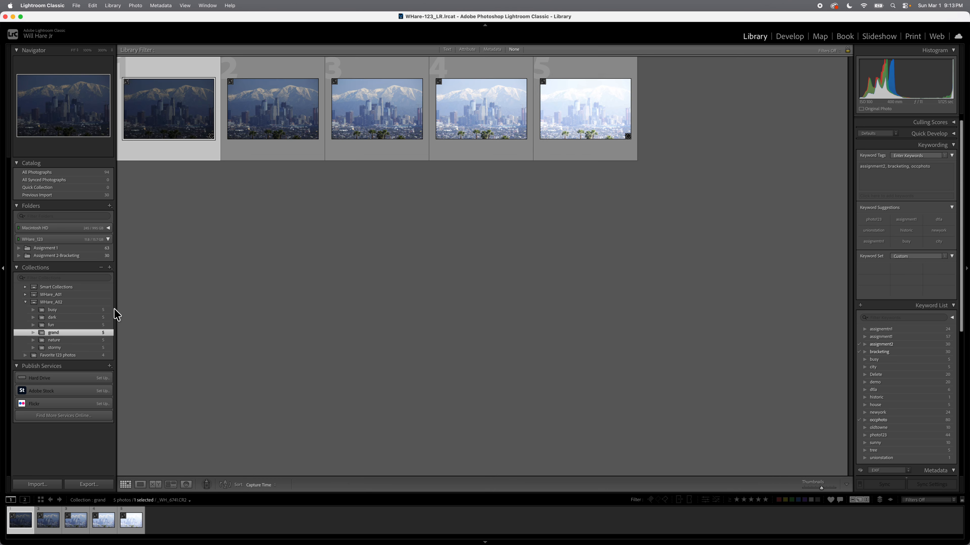
pyautogui.press('Right')
pyautogui.press('Right')
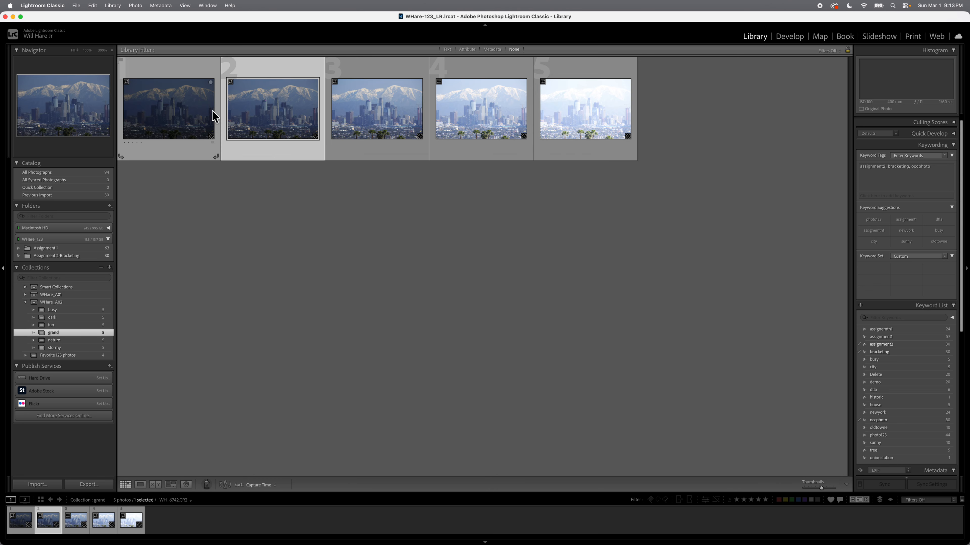
pyautogui.press('Right')
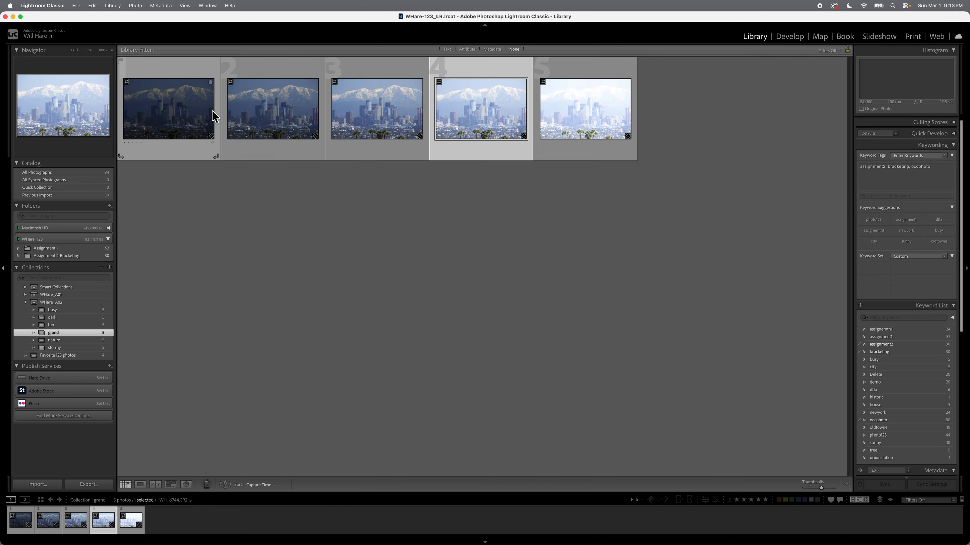
pyautogui.press('Left')
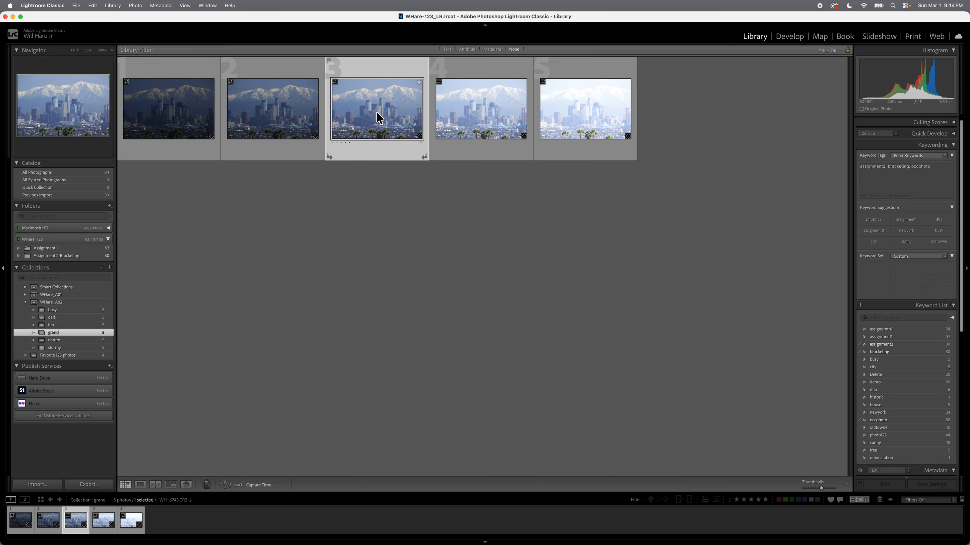
pyautogui.click(63, 340)
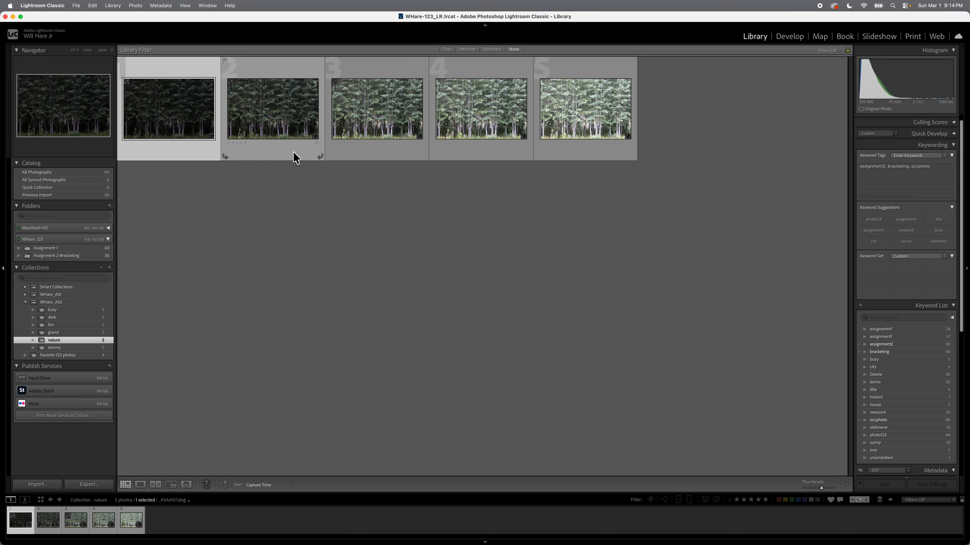
pyautogui.click(365, 102)
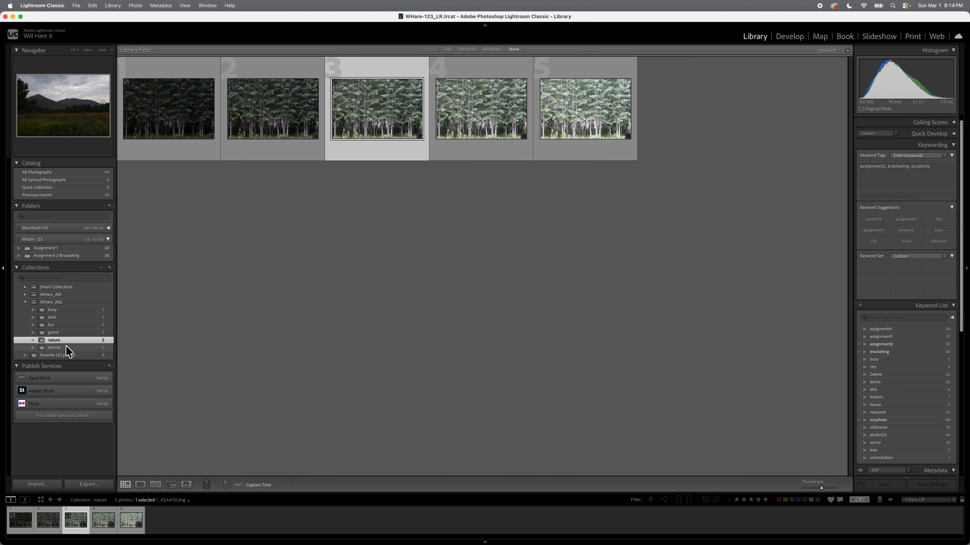
# Open the middle exposure of the busy collection in the Develop module and collapse the presets list
pyautogui.click(61, 310)
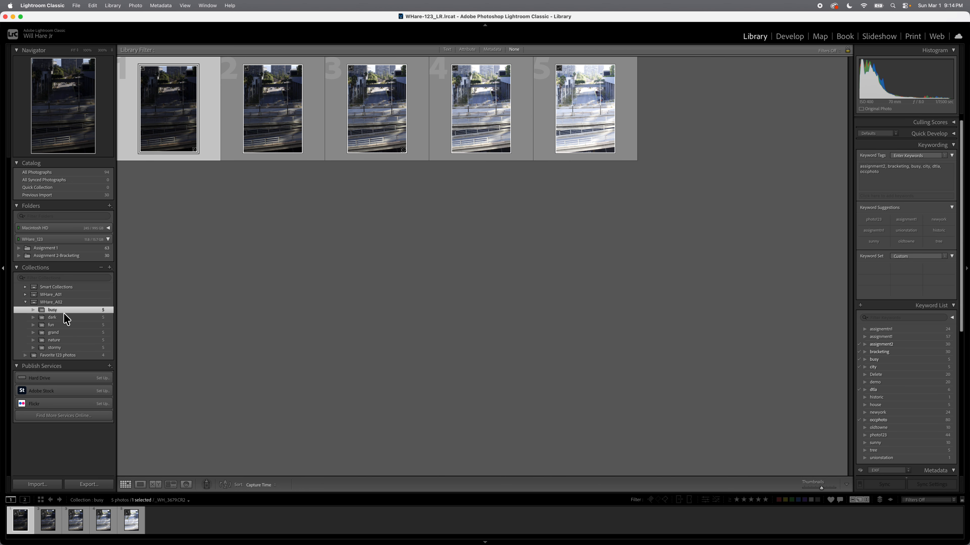
pyautogui.click(363, 130)
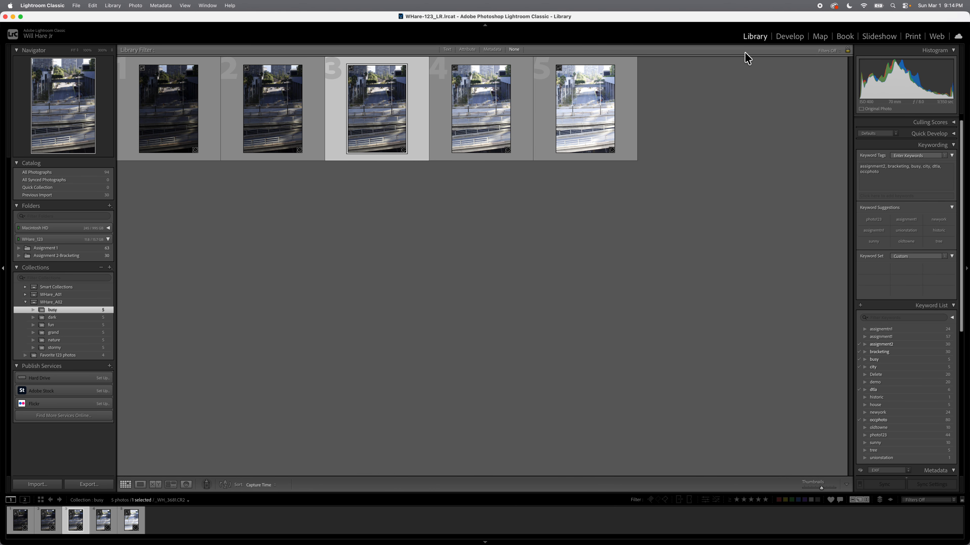
pyautogui.click(789, 36)
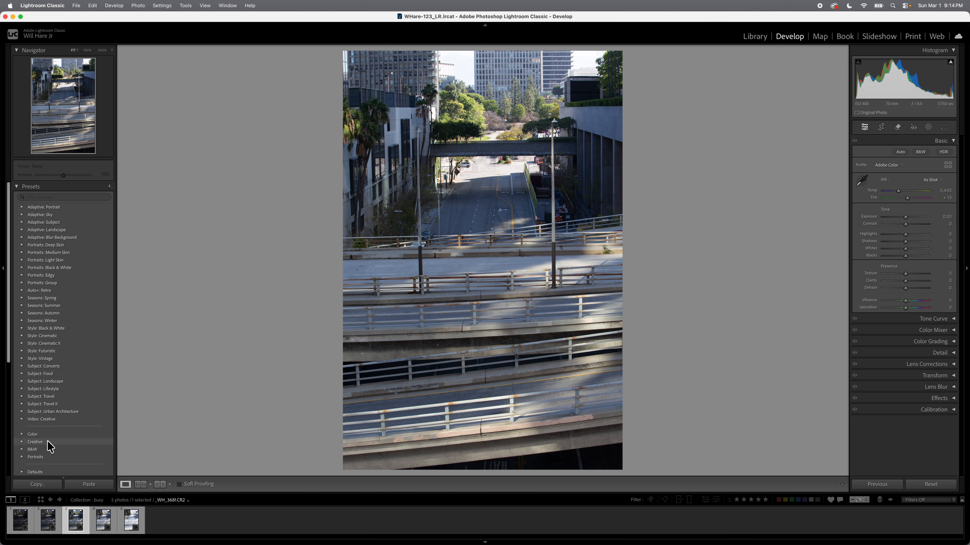
pyautogui.click(15, 188)
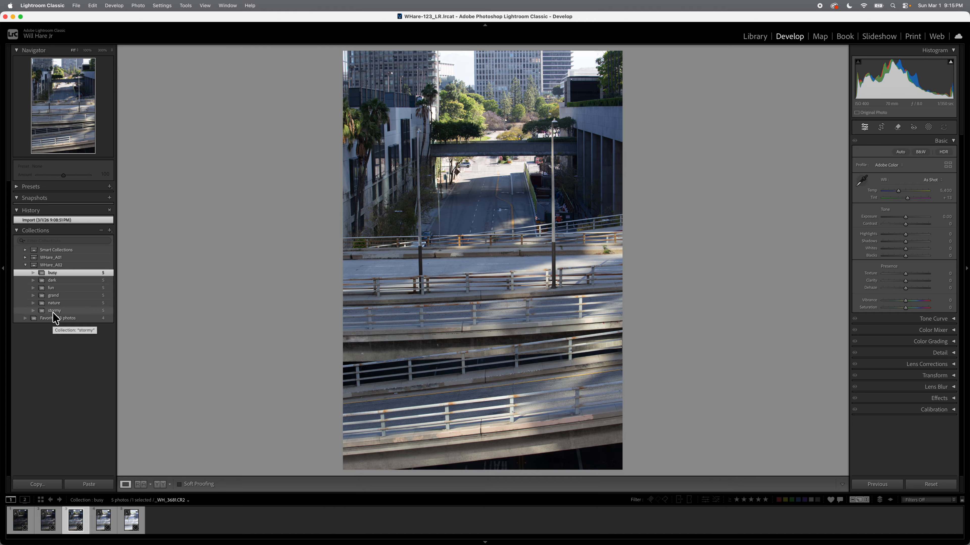
# View the dark and fun collections and the whole A02 collection set in the Develop module
pyautogui.click(55, 279)
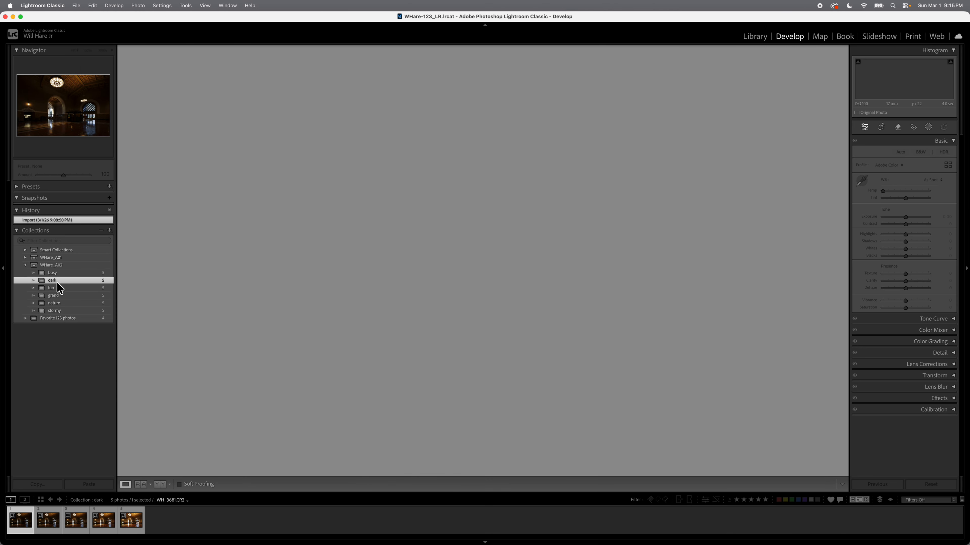
pyautogui.click(57, 287)
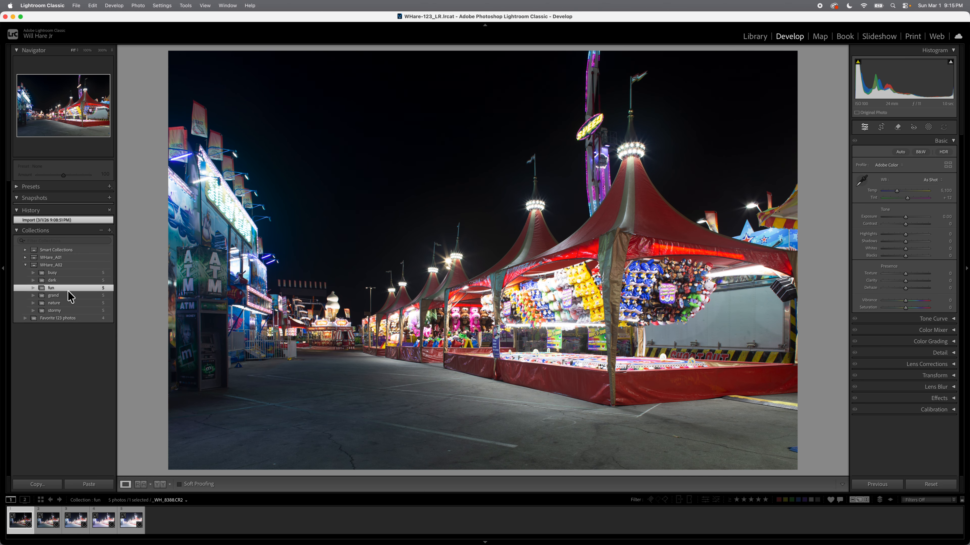
pyautogui.click(53, 265)
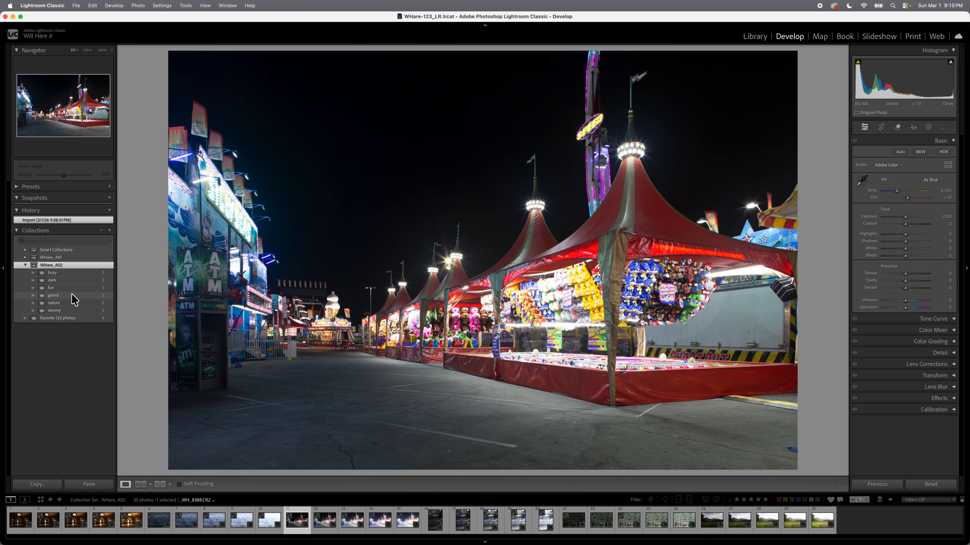
# Examine all five exposures of the busy collection one by one, from darkest to brightest
pyautogui.click(73, 274)
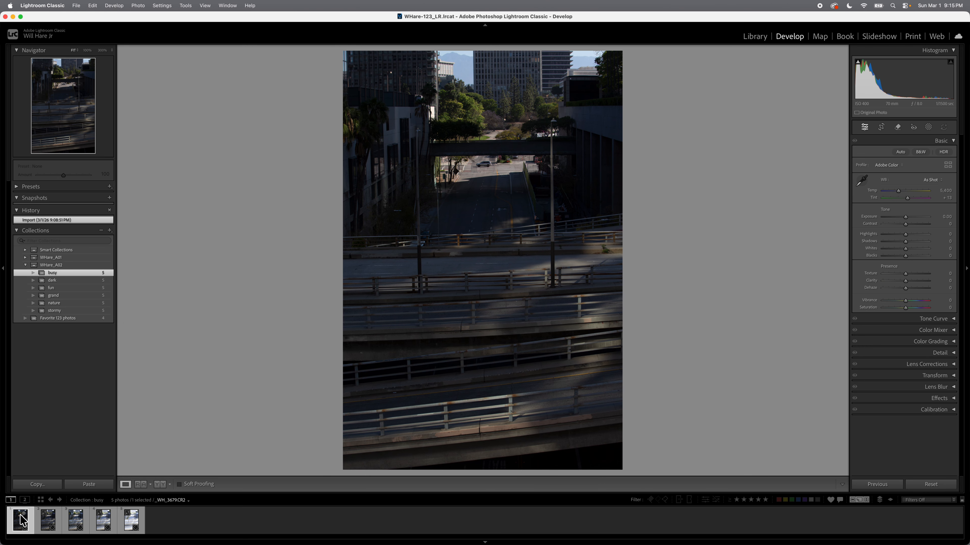
pyautogui.press('Right')
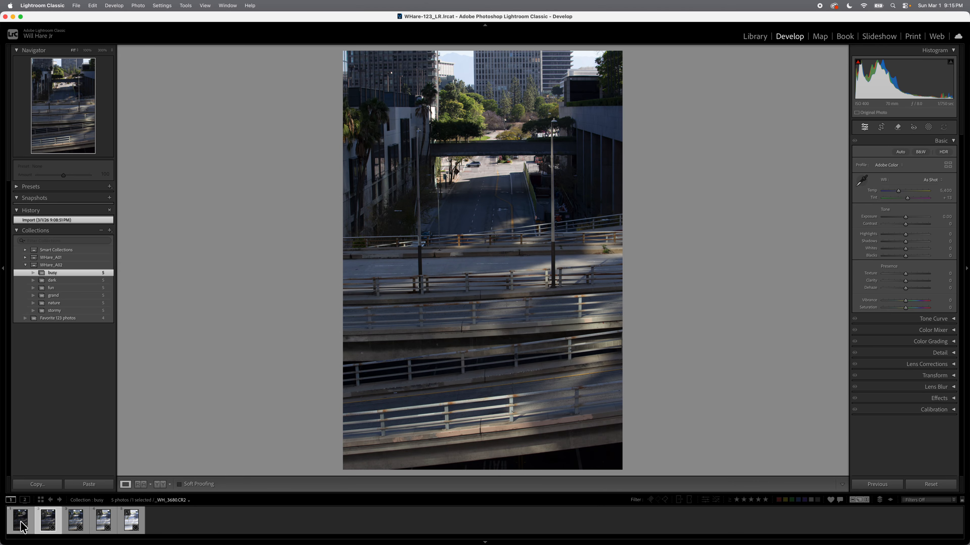
pyautogui.press('Right')
pyautogui.press('Right')
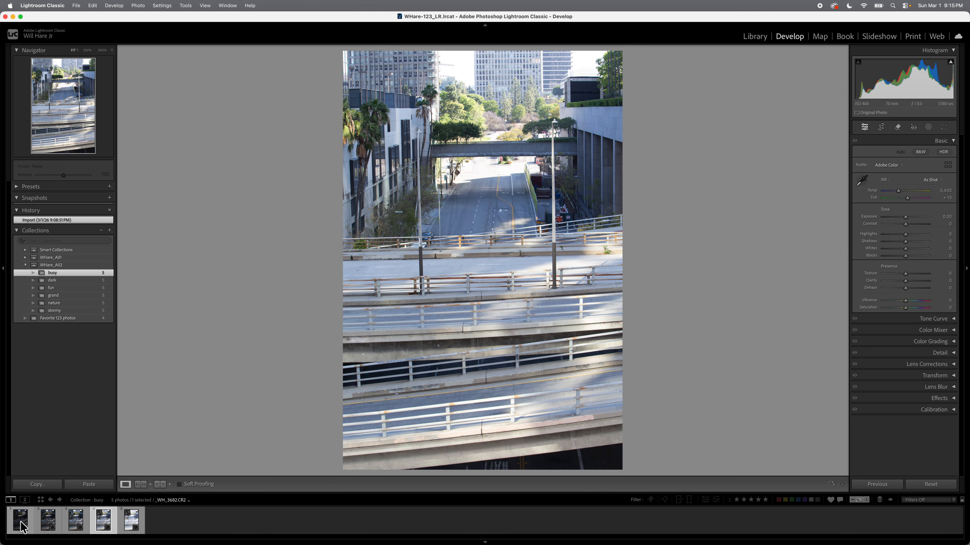
pyautogui.press('Right')
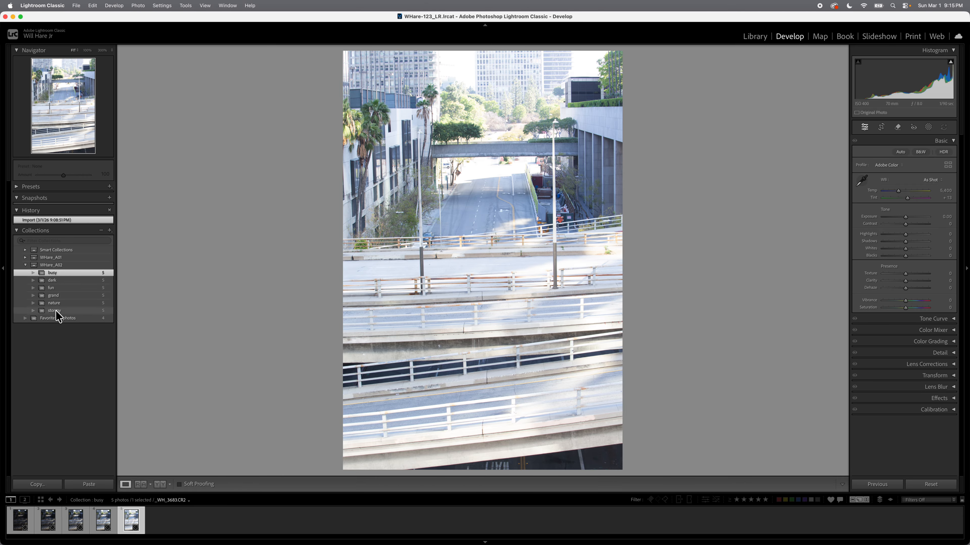
# Go forward and back through the five forest exposures in the nature collection to compare their brightness
pyautogui.click(61, 303)
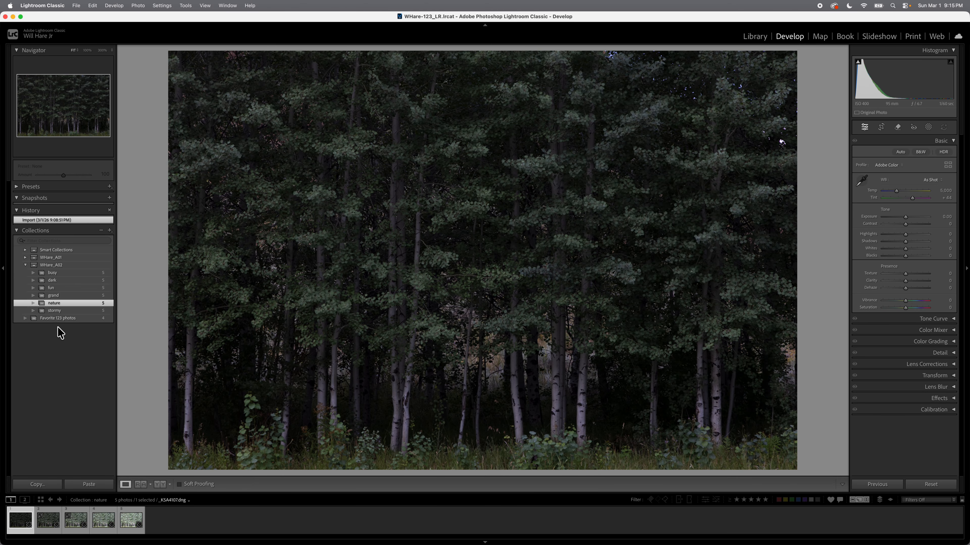
pyautogui.press('Right')
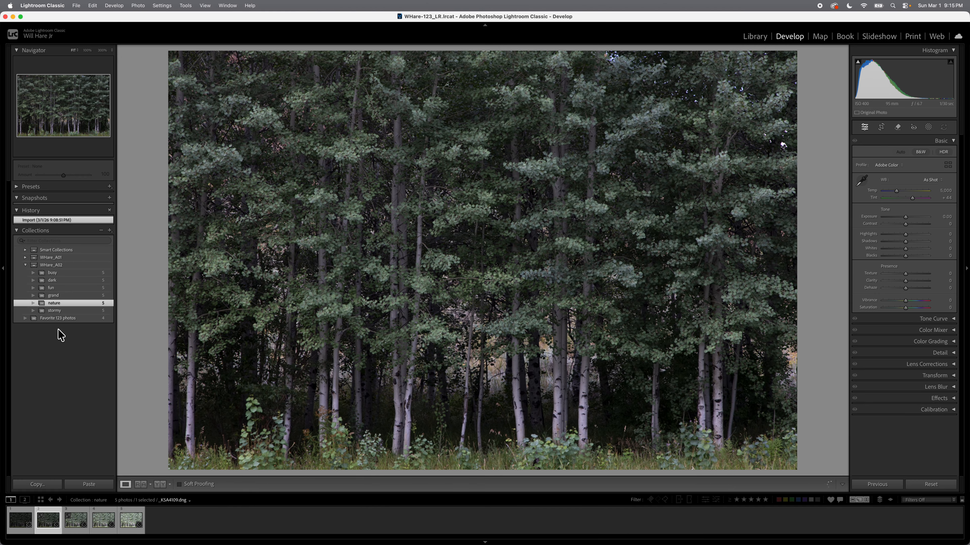
pyautogui.press('Right')
pyautogui.press('Right')
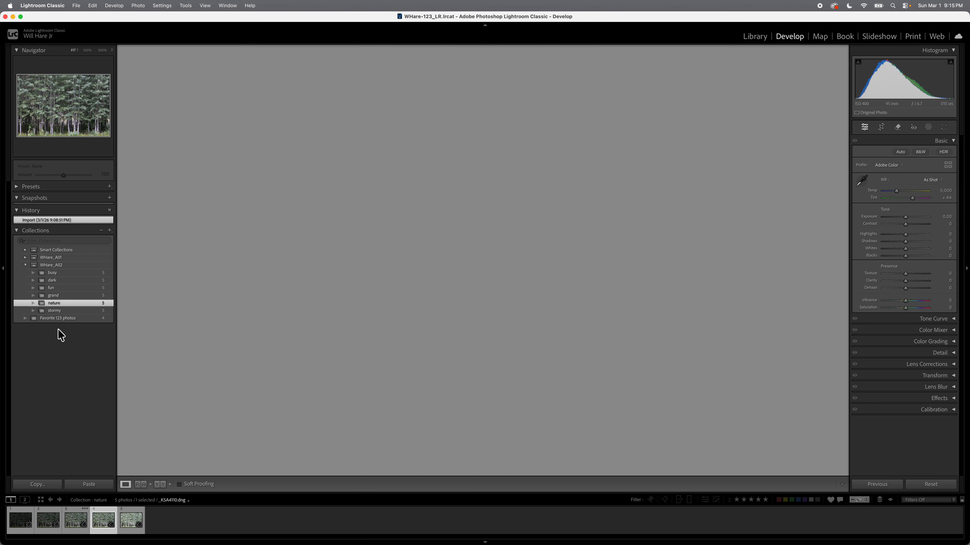
pyautogui.press('Right')
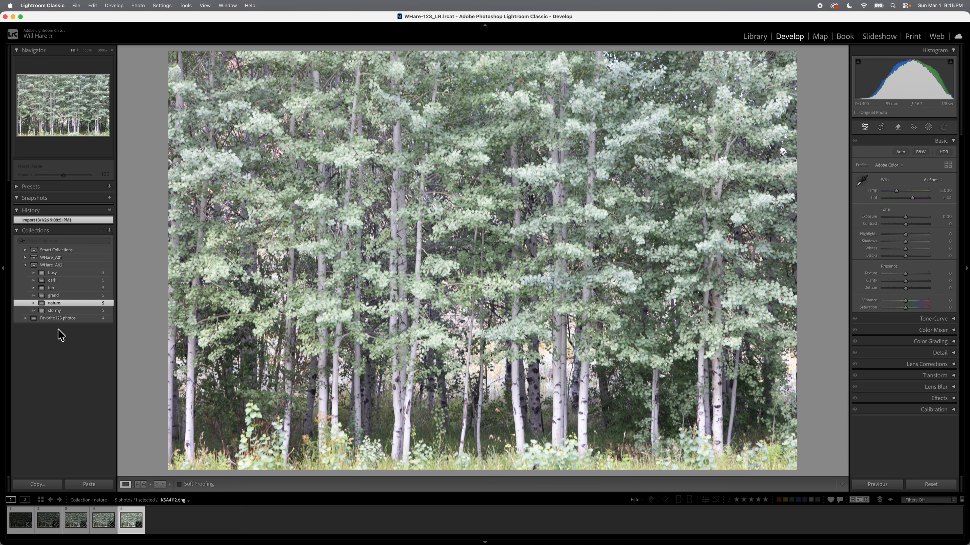
pyautogui.press('Left')
pyautogui.press('Left')
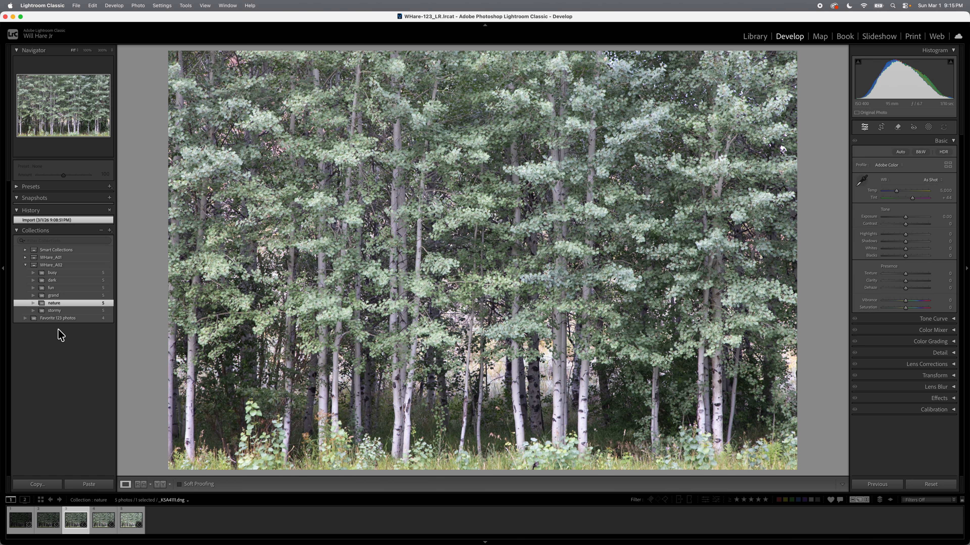
pyautogui.press('Left')
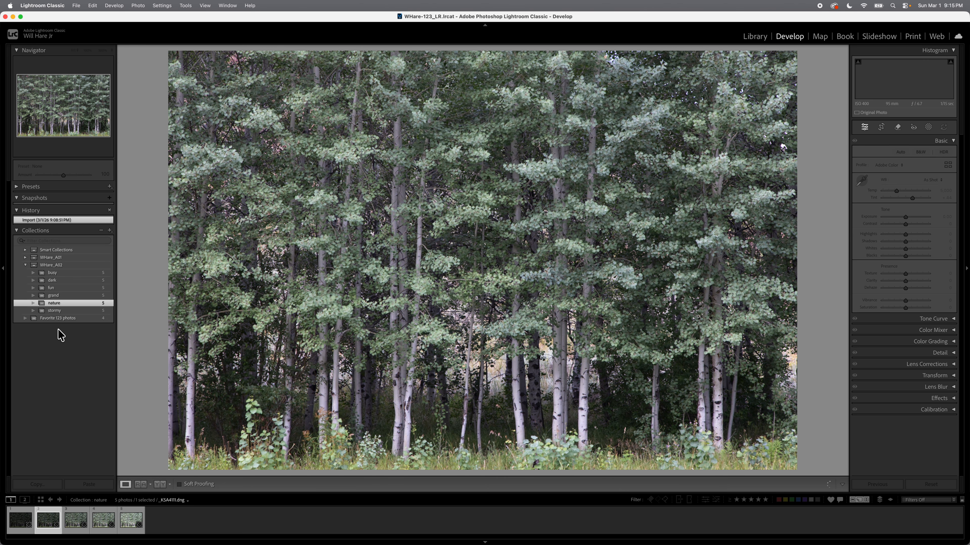
pyautogui.press('Left')
pyautogui.press('Left')
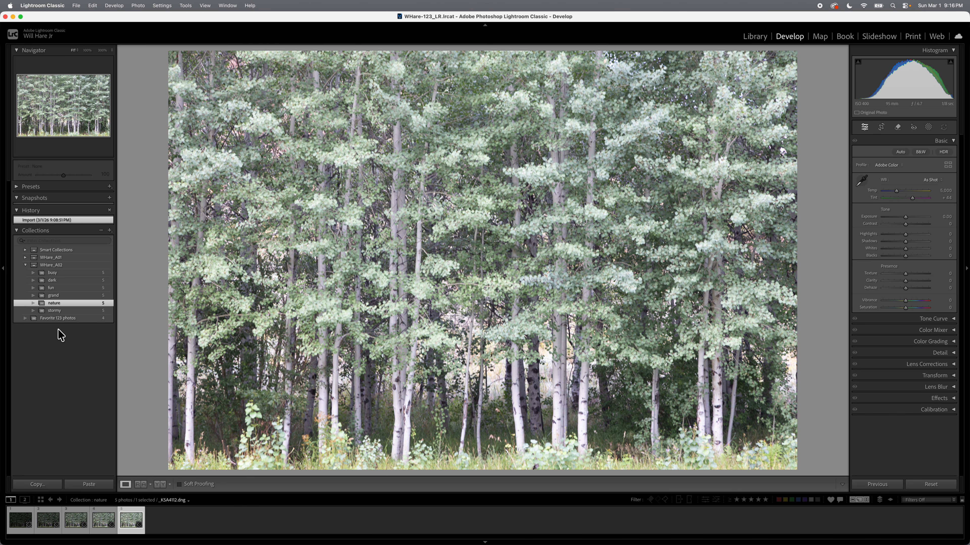
# Inspect the brightest forest photo at 100%, compare it with the middle exposure, and reopen the busy collection
pyautogui.click(496, 252)
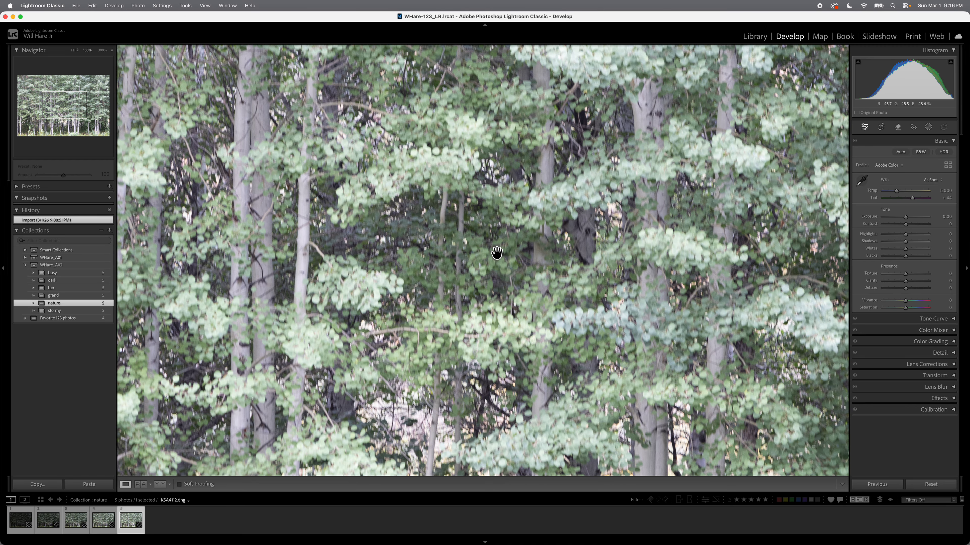
pyautogui.click(496, 253)
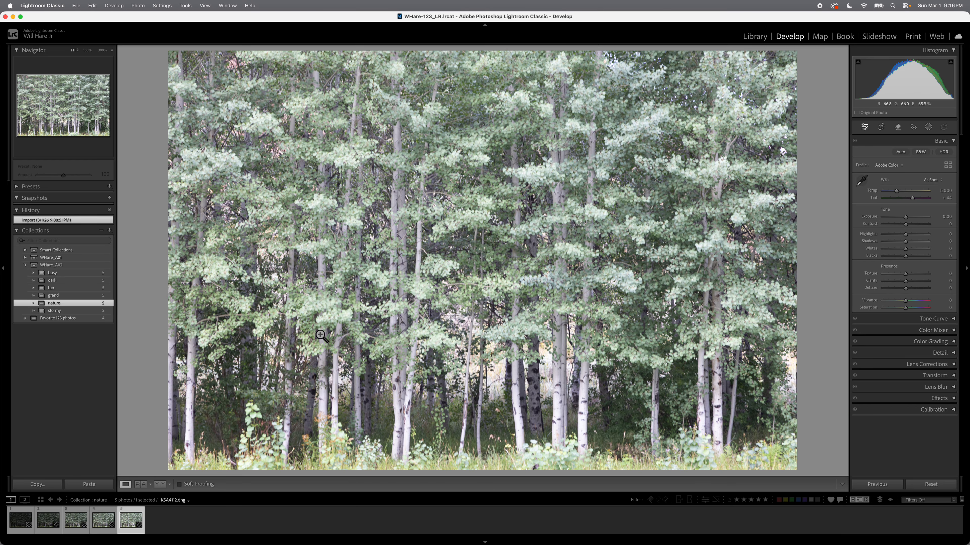
pyautogui.press('Left')
pyautogui.press('Left')
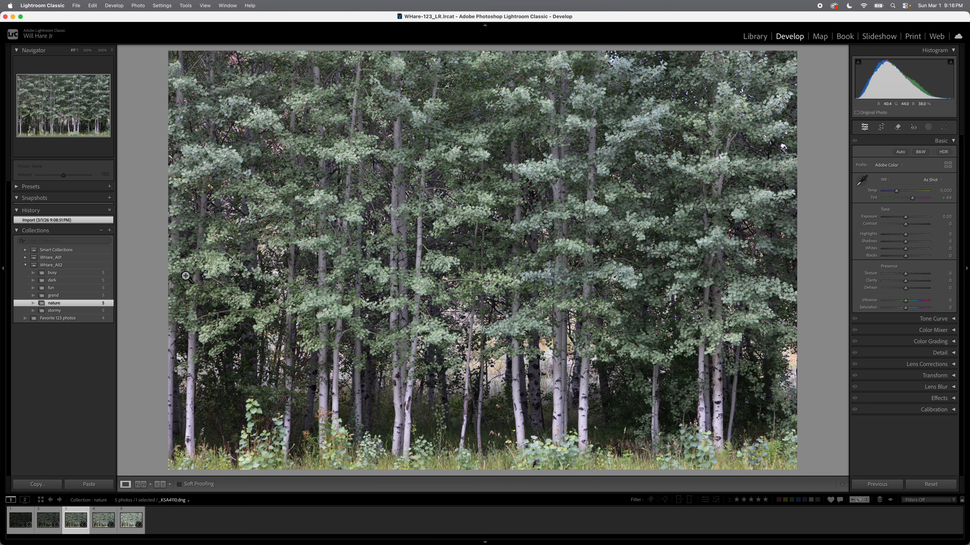
pyautogui.click(66, 273)
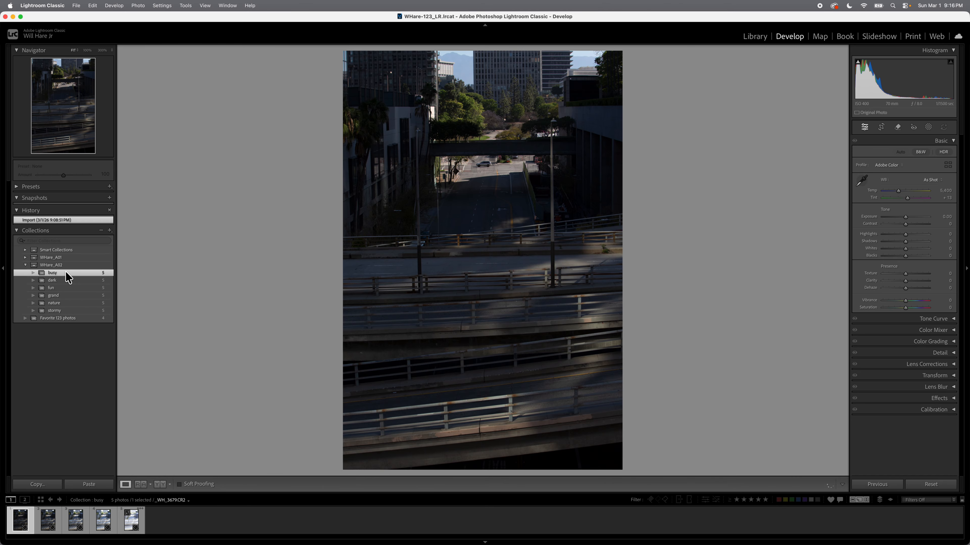
# Select the middle exposure of the busy series, try Exposure at -5.00 and +5.00, and reset it to 0
pyautogui.click(75, 525)
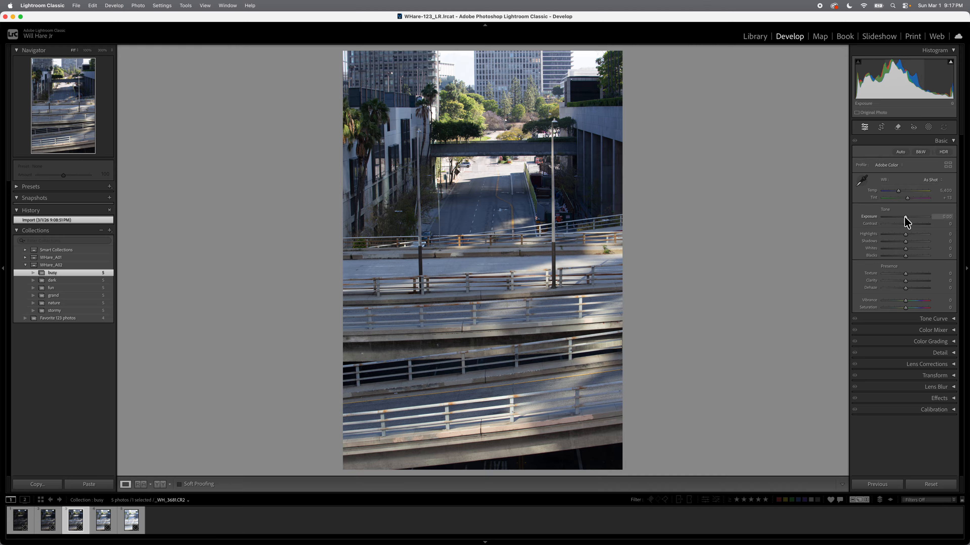
pyautogui.moveTo(905, 217); pyautogui.dragTo(877, 217)
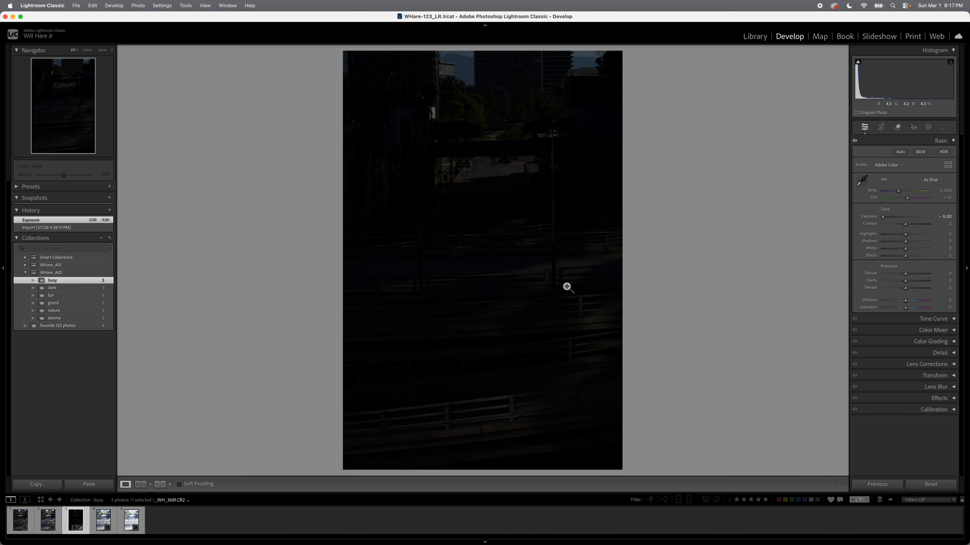
pyautogui.moveTo(883, 219); pyautogui.dragTo(943, 218)
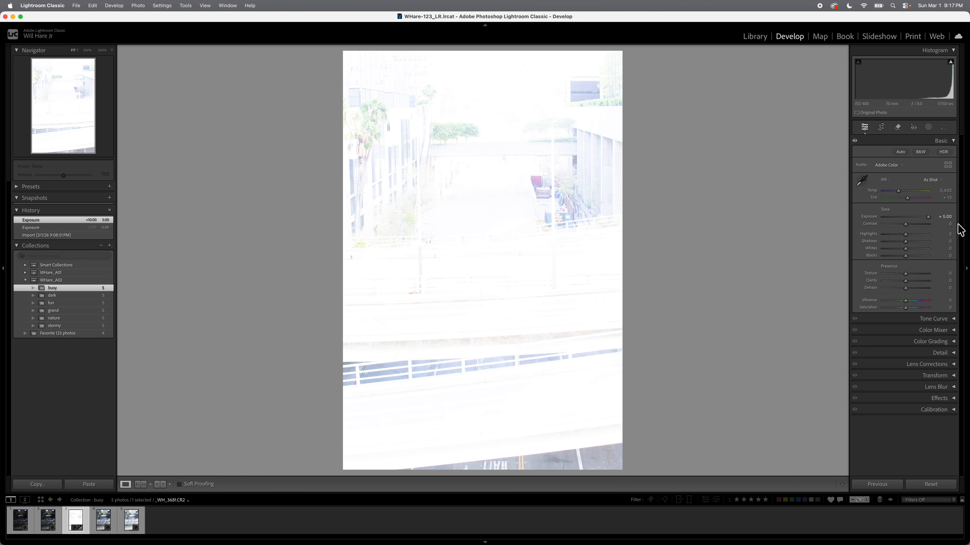
pyautogui.moveTo(928, 218)
pyautogui.mouseDown()
pyautogui.moveTo(912, 217)
pyautogui.moveTo(928, 214)
pyautogui.mouseUp()
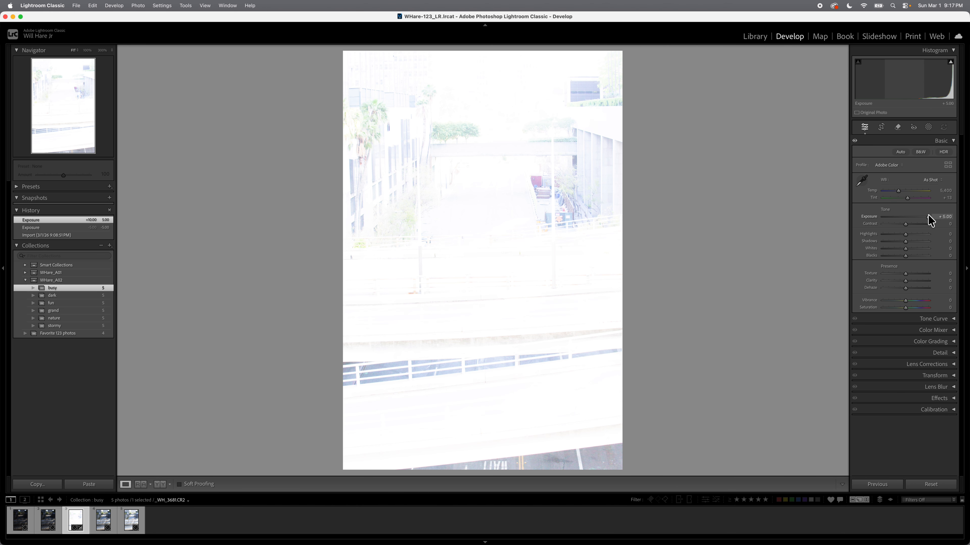
pyautogui.doubleClick(927, 217)
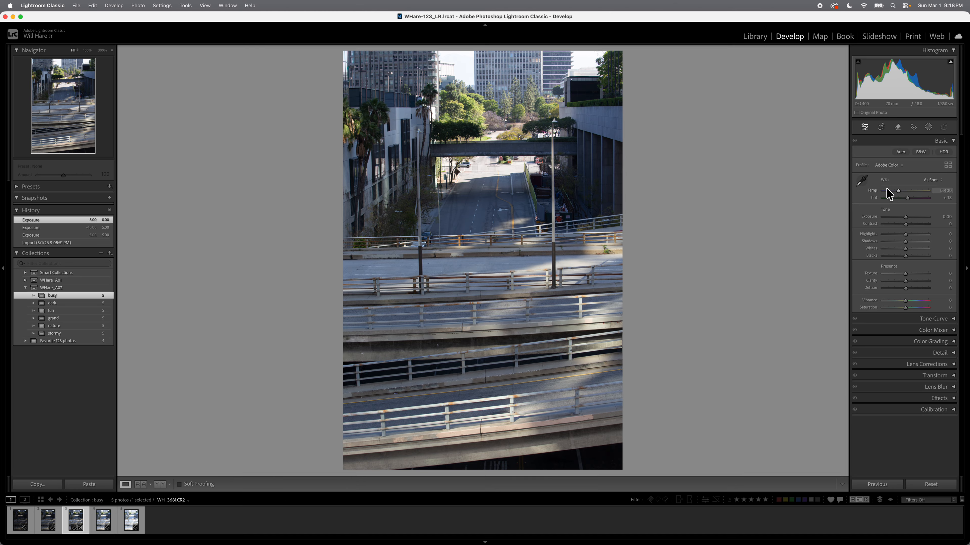
# Convert the middle busy photo to black and white, try Highlights at -100, and set Highlights to -50
pyautogui.click(923, 153)
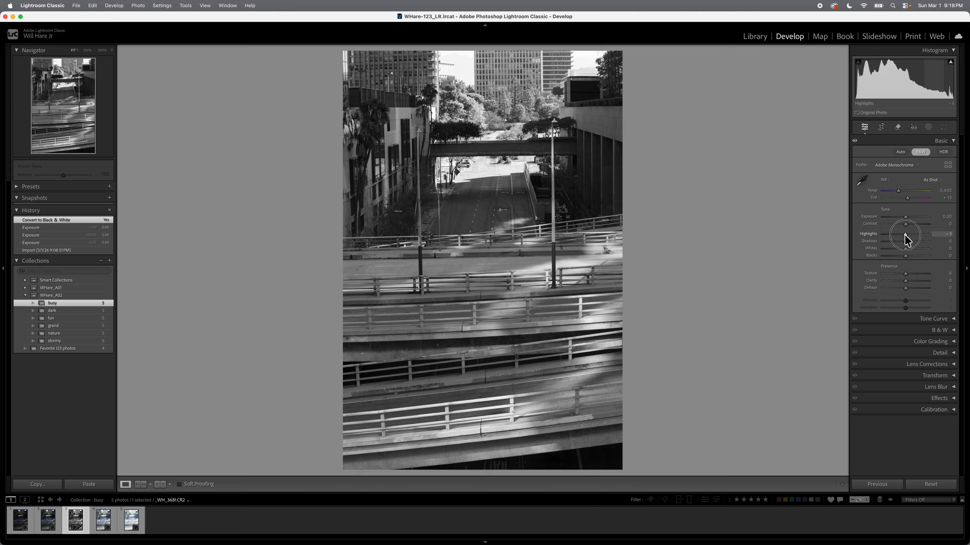
pyautogui.moveTo(904, 234); pyautogui.dragTo(848, 237)
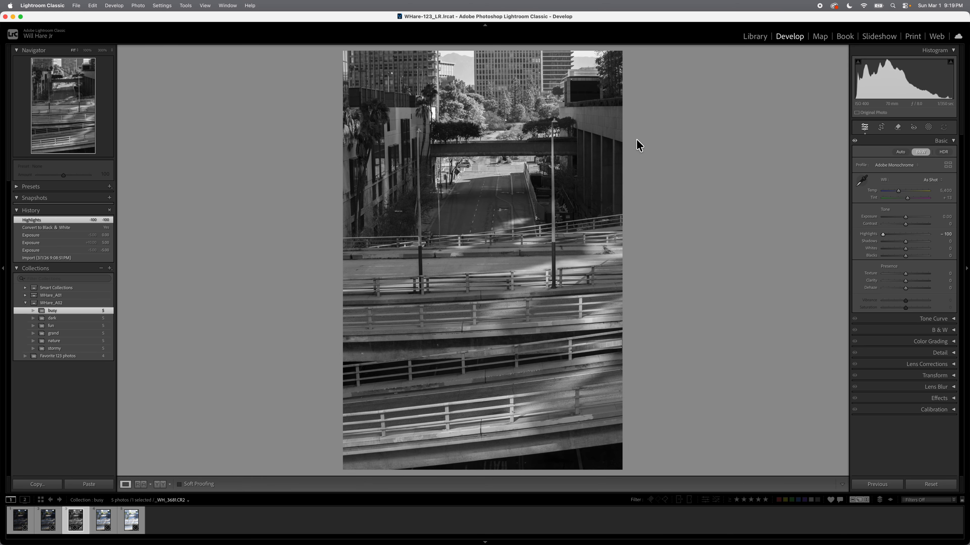
pyautogui.doubleClick(882, 234)
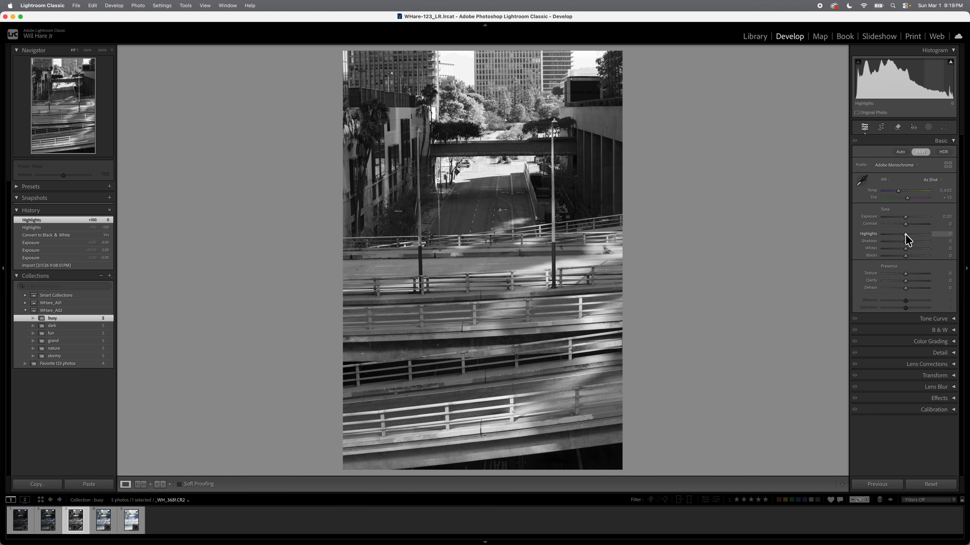
pyautogui.moveTo(905, 234); pyautogui.dragTo(894, 234)
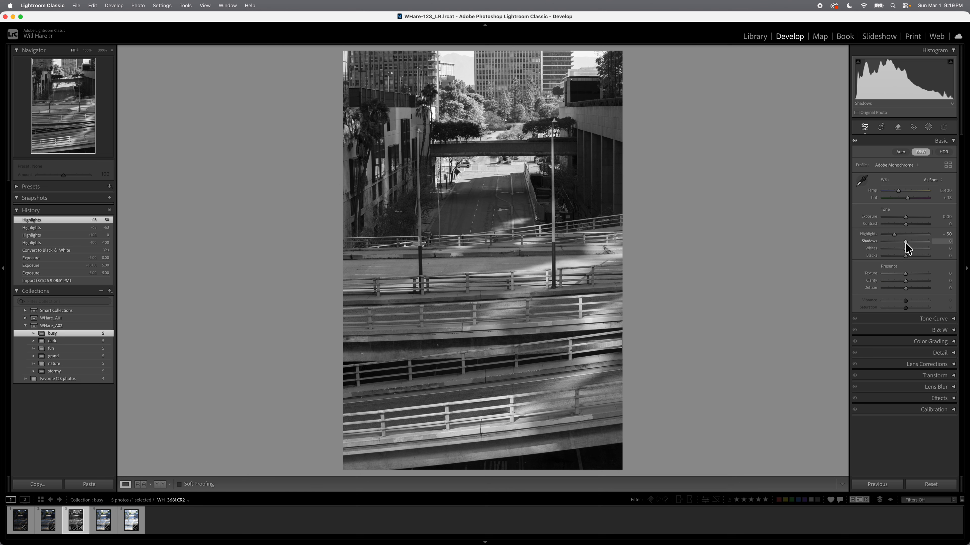
# Try Shadows at +100 on the middle photo, settle on +41, and lower Exposure to -0.10
pyautogui.moveTo(906, 243); pyautogui.dragTo(941, 240)
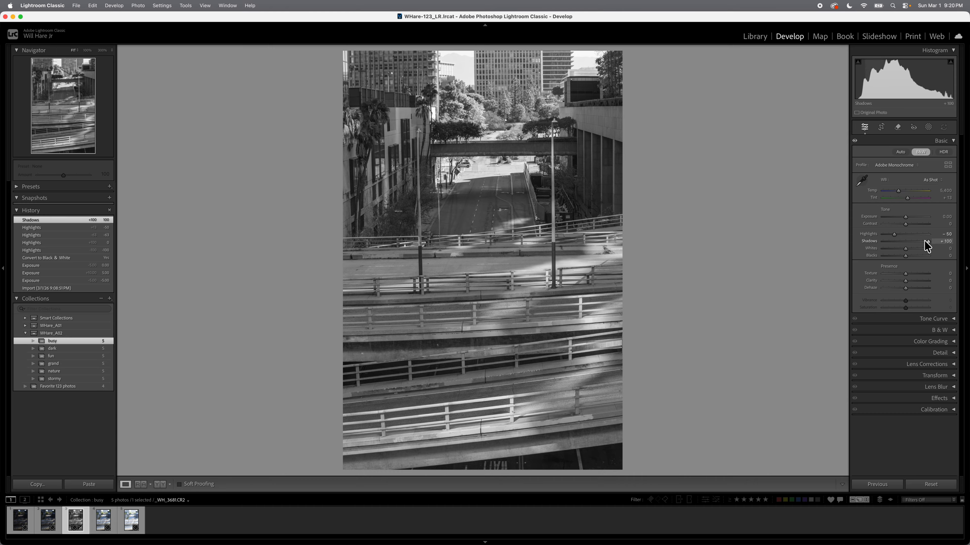
pyautogui.moveTo(927, 242); pyautogui.dragTo(913, 244)
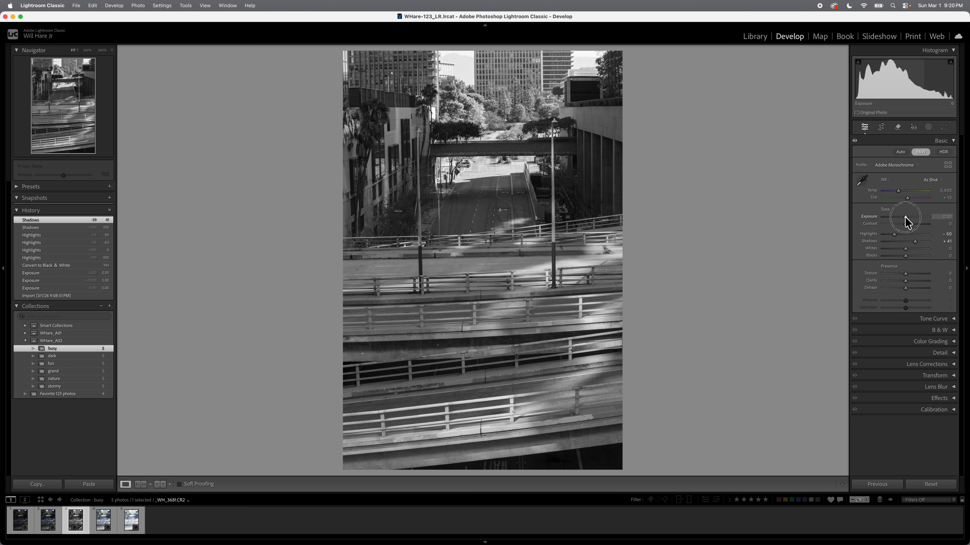
pyautogui.moveTo(904, 217); pyautogui.dragTo(904, 217)
pyautogui.moveTo(905, 217); pyautogui.dragTo(905, 218)
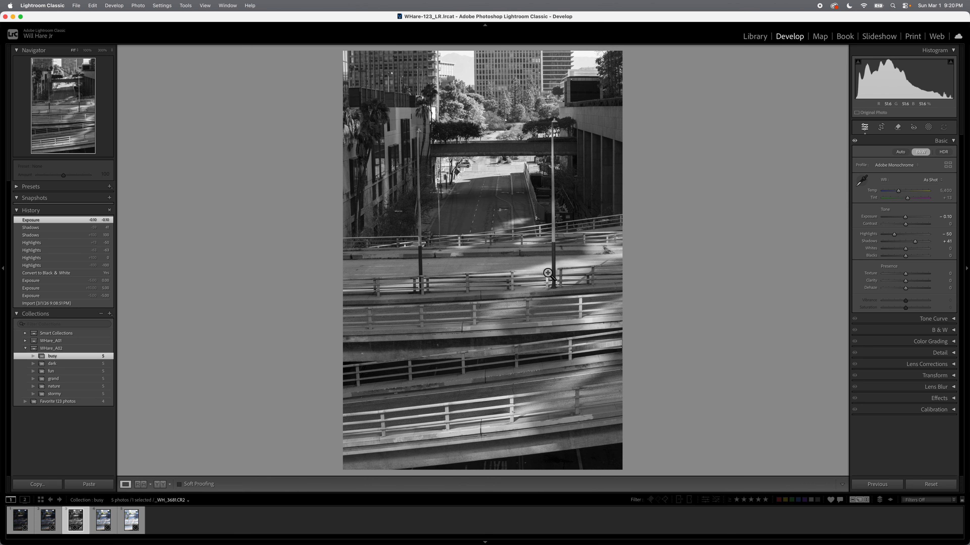
# Convert the fourth, brighter busy photo to black and white and lower its Exposure to -0.75
pyautogui.click(101, 524)
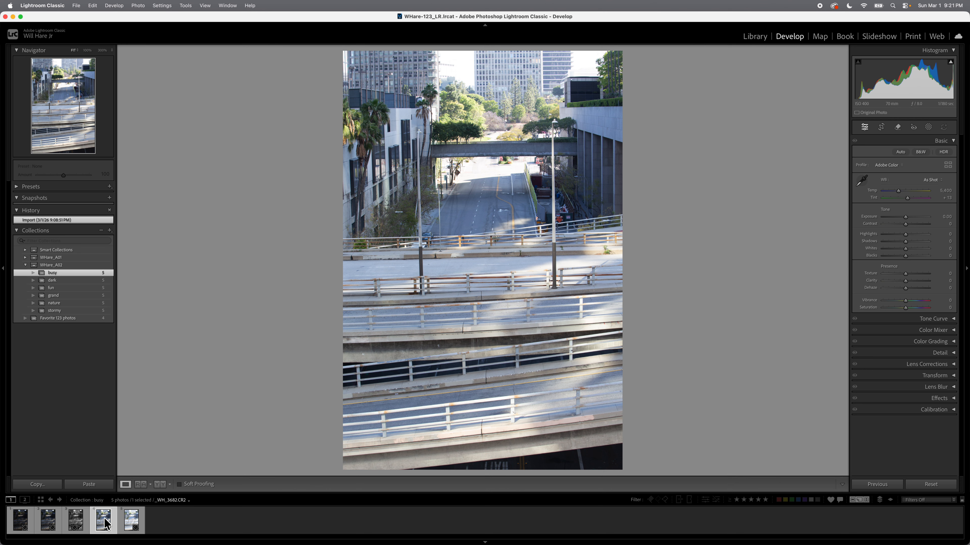
pyautogui.click(924, 152)
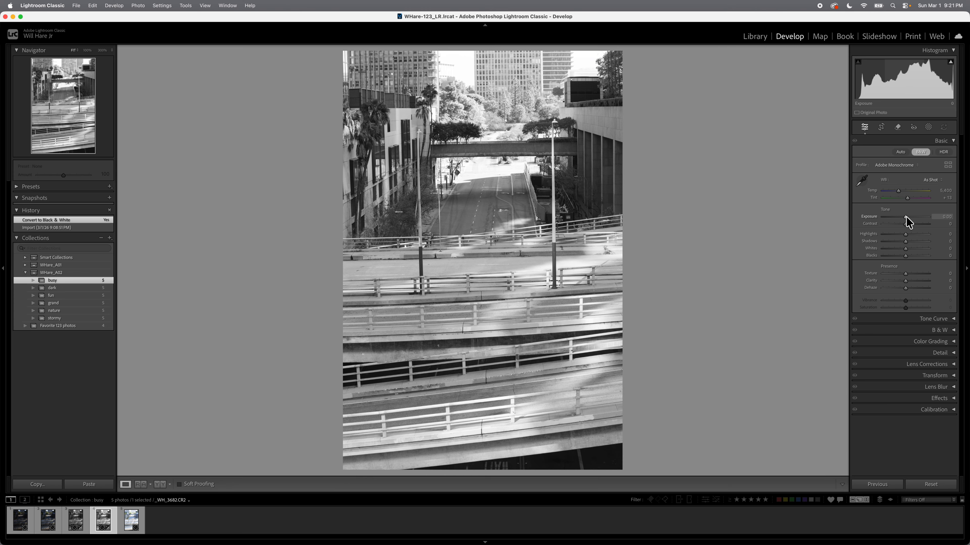
pyautogui.moveTo(905, 217); pyautogui.dragTo(902, 217)
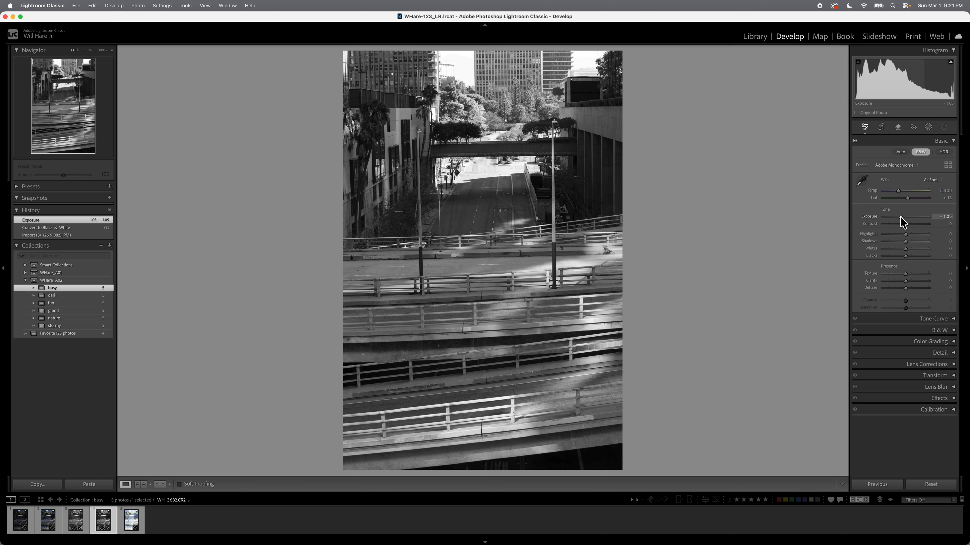
pyautogui.moveTo(901, 217); pyautogui.dragTo(902, 217)
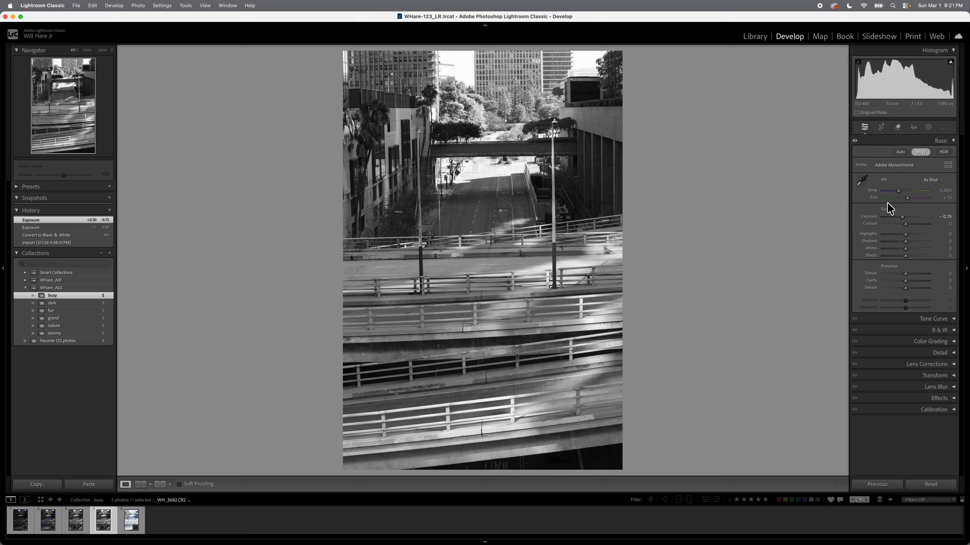
# Try Contrast at -100 on the fourth photo and reset it to 0
pyautogui.moveTo(906, 225); pyautogui.dragTo(863, 226)
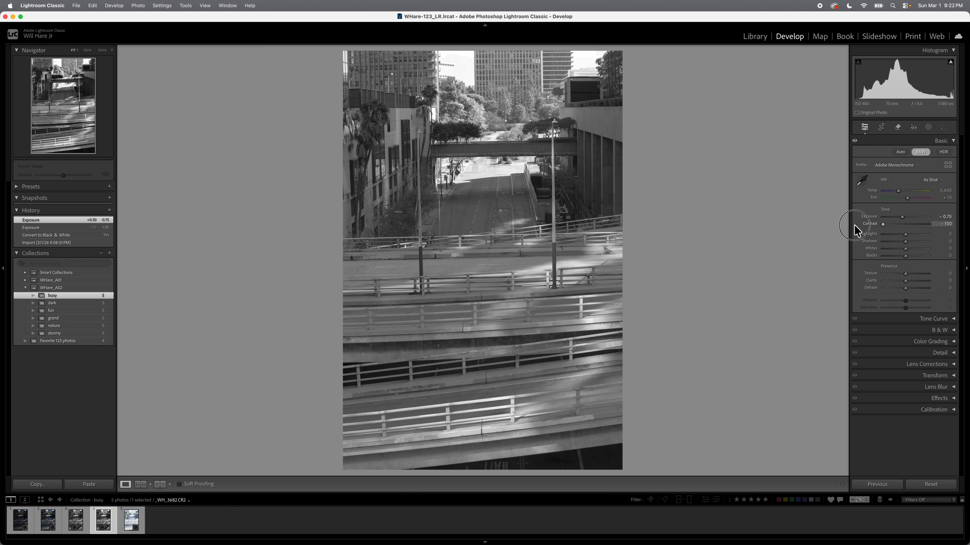
pyautogui.moveTo(872, 230); pyautogui.dragTo(874, 228)
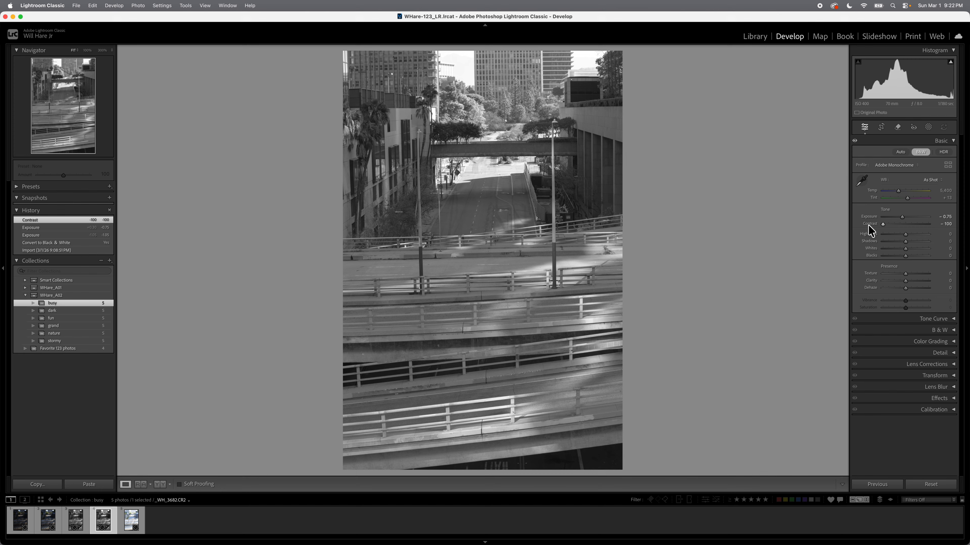
pyautogui.doubleClick(882, 224)
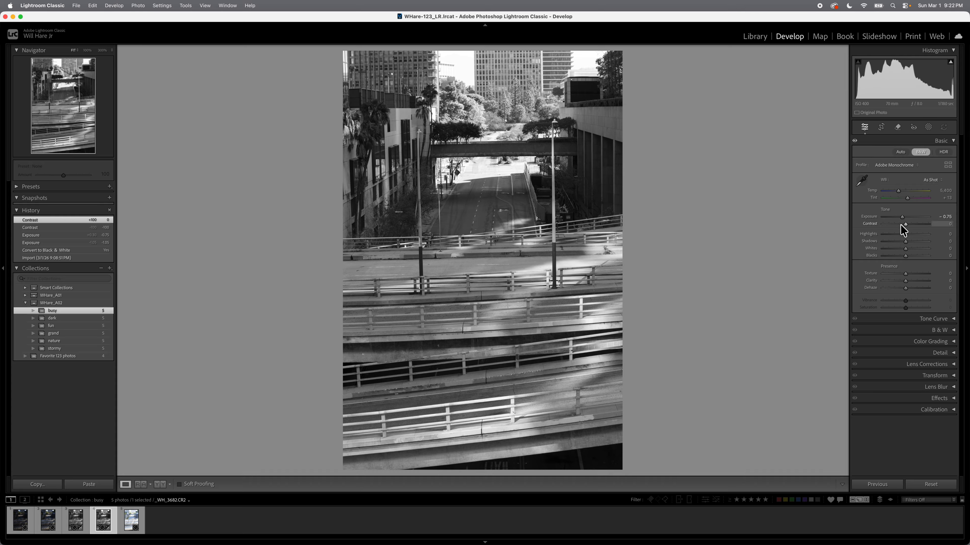
# Set the fourth photo's Highlights to -92, Shadows to +19 and Exposure to -0.80
pyautogui.moveTo(904, 234); pyautogui.dragTo(887, 234)
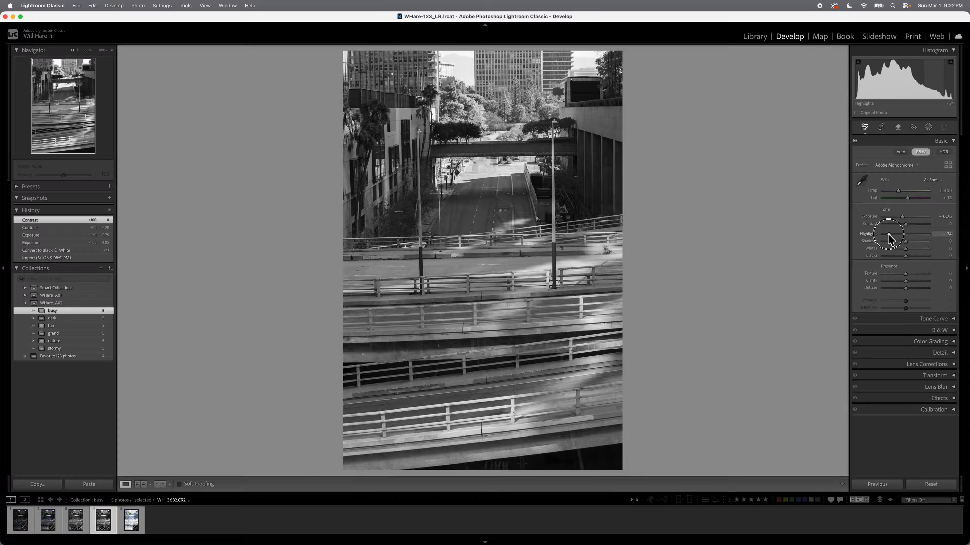
pyautogui.moveTo(888, 234); pyautogui.dragTo(884, 233)
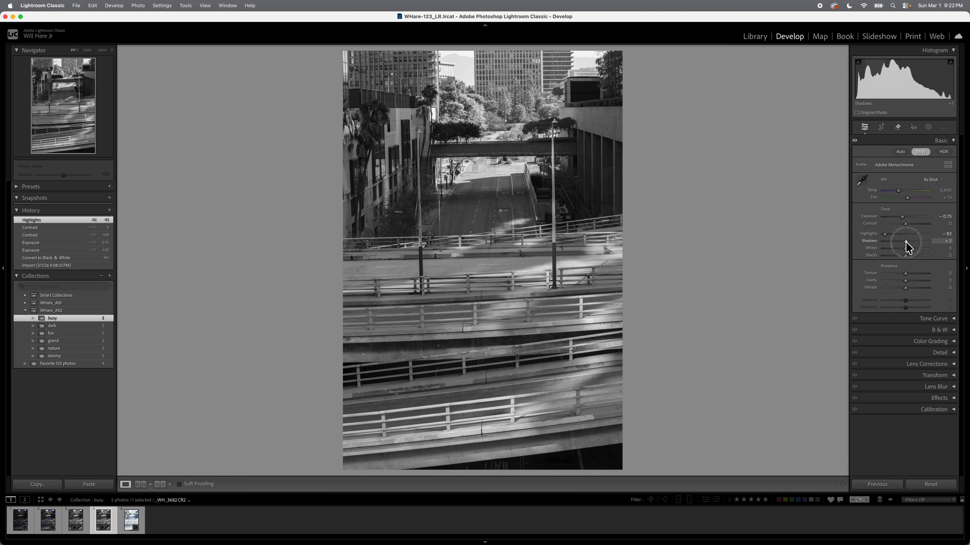
pyautogui.moveTo(905, 241)
pyautogui.mouseDown()
pyautogui.moveTo(938, 240)
pyautogui.moveTo(909, 242)
pyautogui.mouseUp()
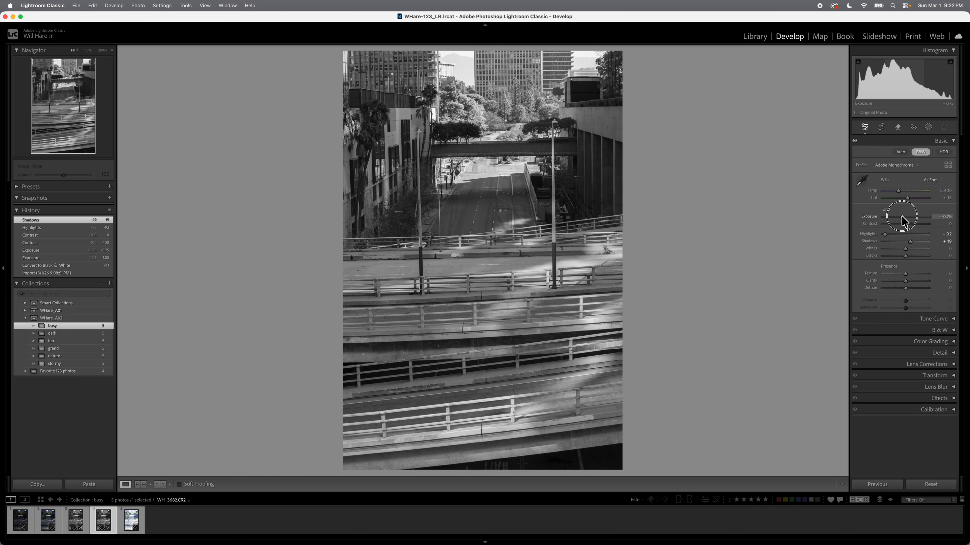
pyautogui.moveTo(902, 215); pyautogui.dragTo(901, 216)
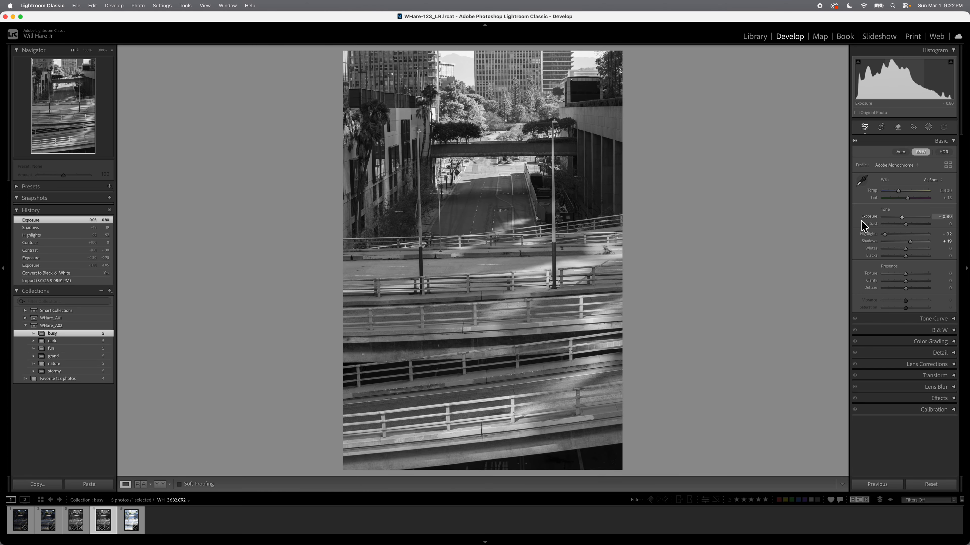
# Compare the third and fourth black-and-white photos repeatedly and lower the fourth photo's Exposure to -1.05 to match
pyautogui.press('Left')
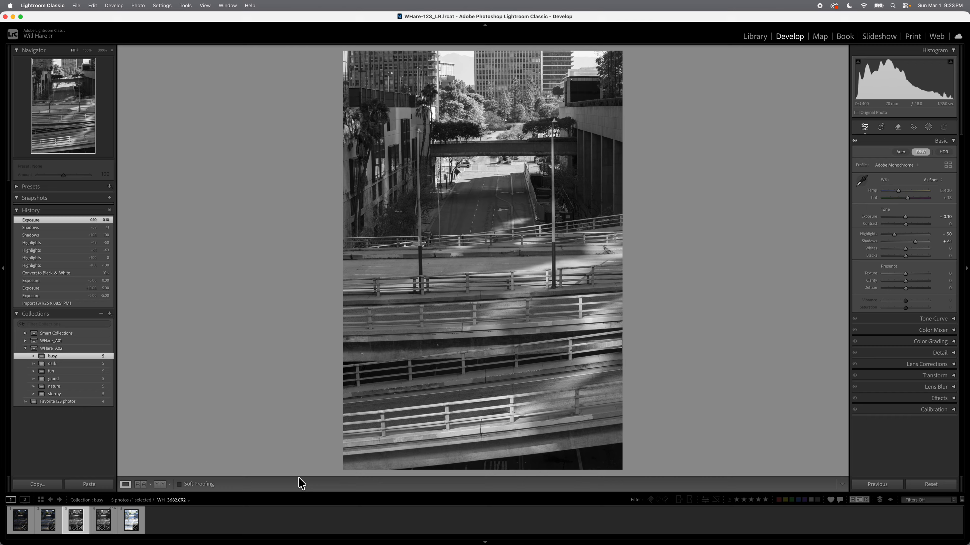
pyautogui.press('Right')
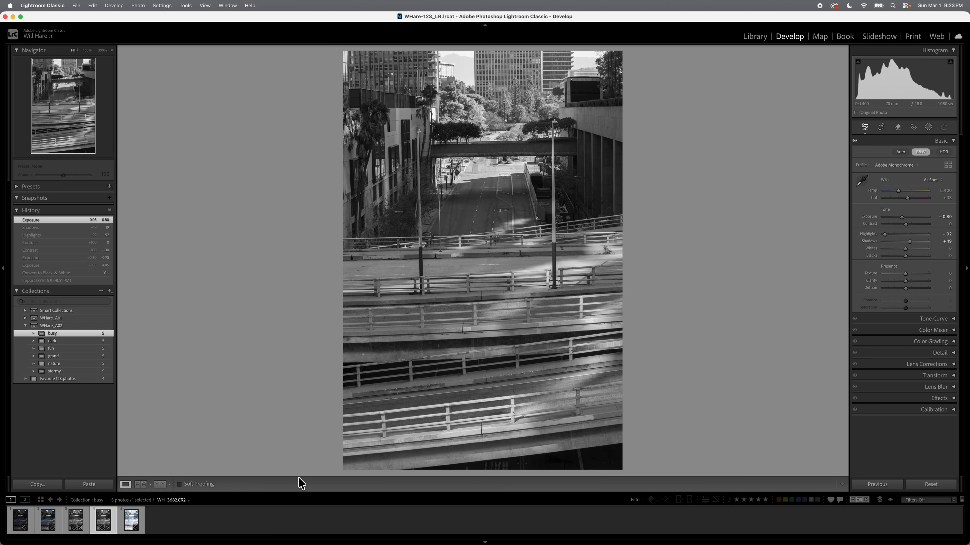
pyautogui.press('Left')
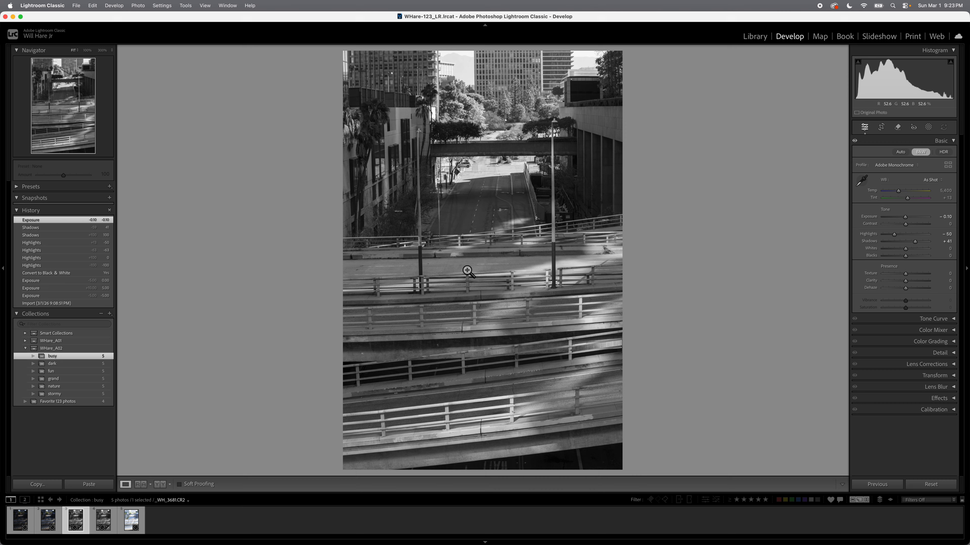
pyautogui.press('Right')
pyautogui.press('Left')
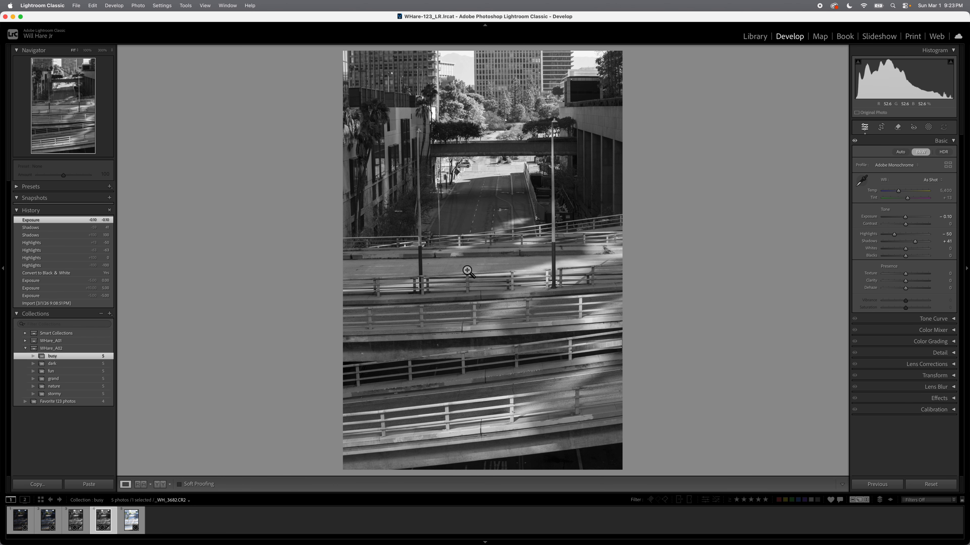
pyautogui.press('Right')
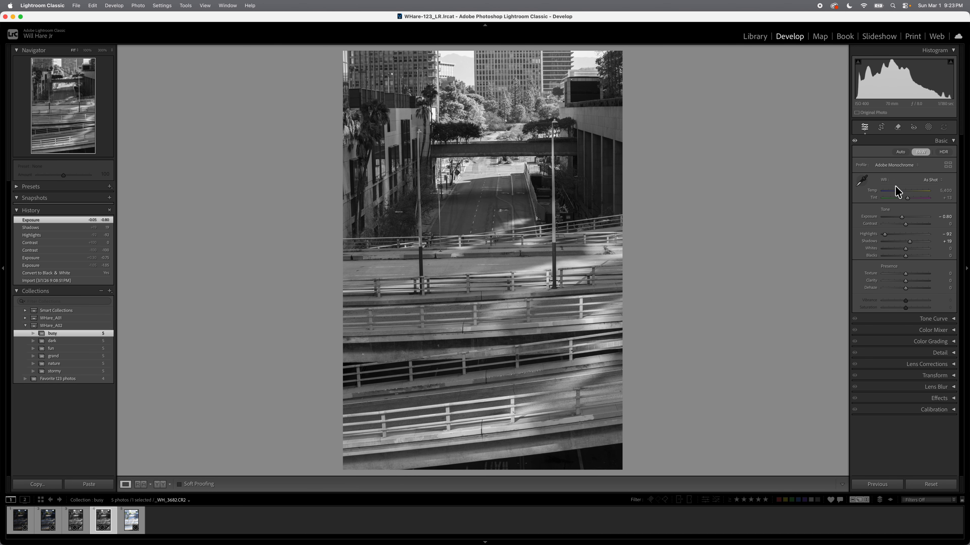
pyautogui.moveTo(904, 216); pyautogui.dragTo(901, 216)
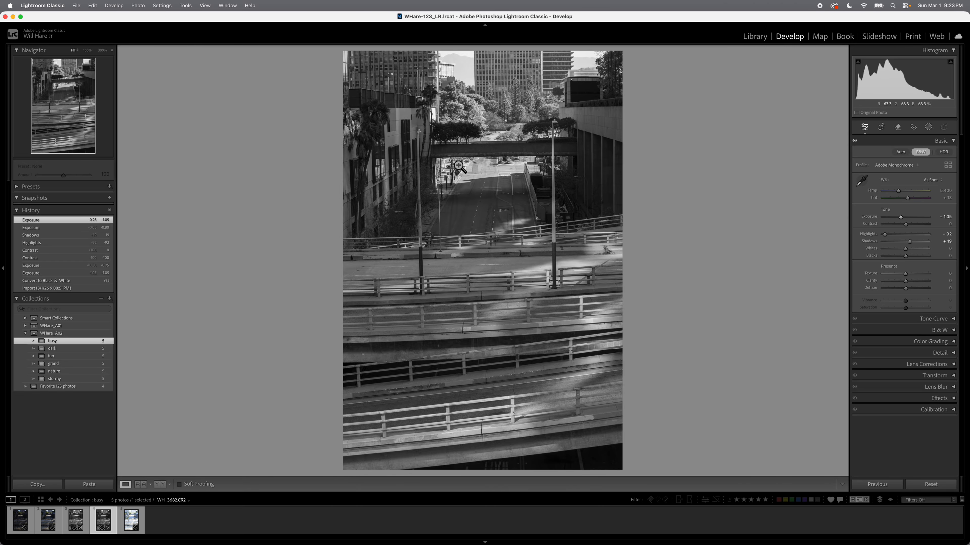
pyautogui.press('Left')
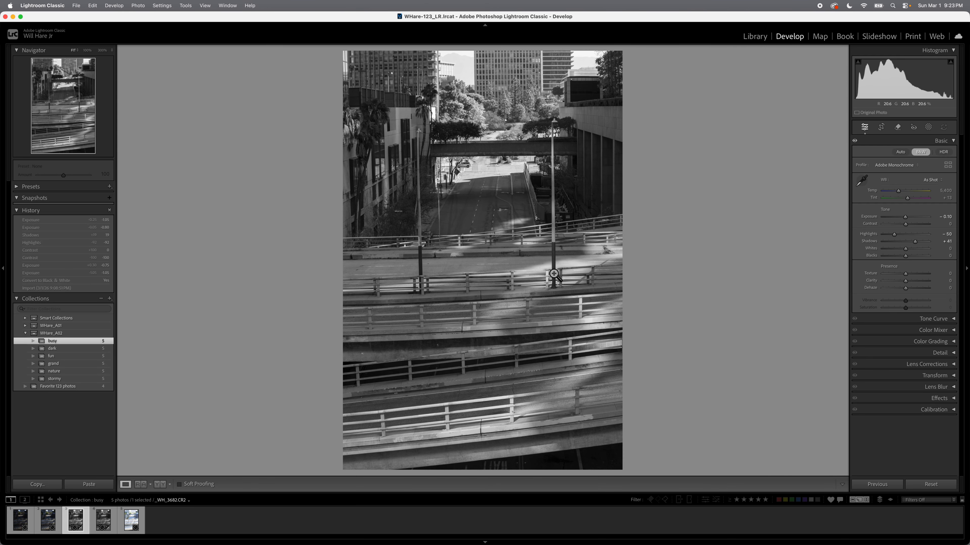
pyautogui.press('Right')
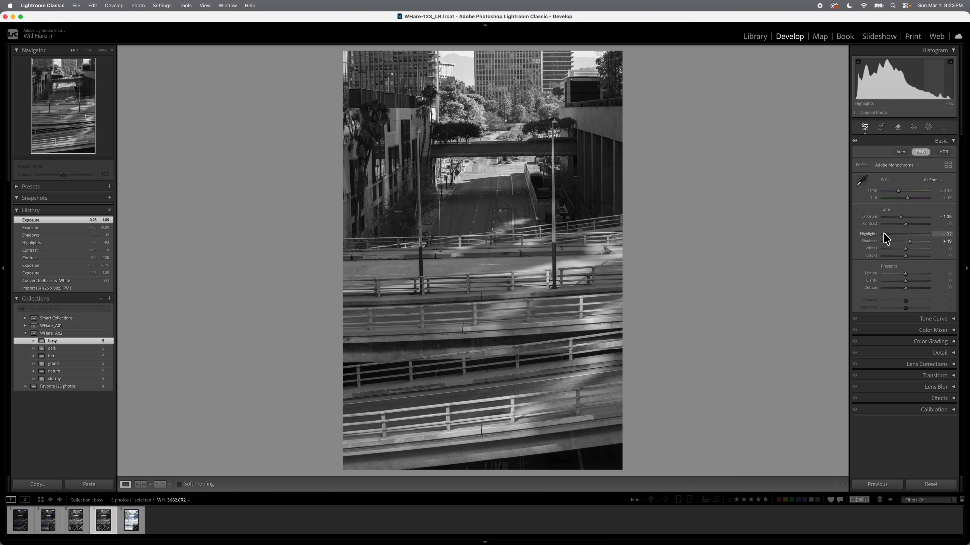
# Set the fourth photo's Highlights to -62 and raise its Shadows, comparing it with the third photo after each change
pyautogui.moveTo(884, 234); pyautogui.dragTo(891, 233)
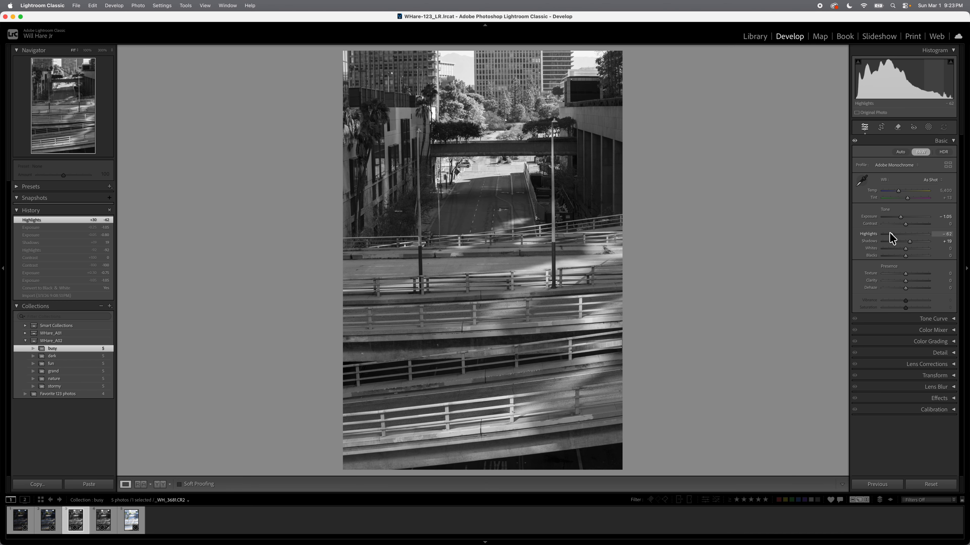
pyautogui.press('Left')
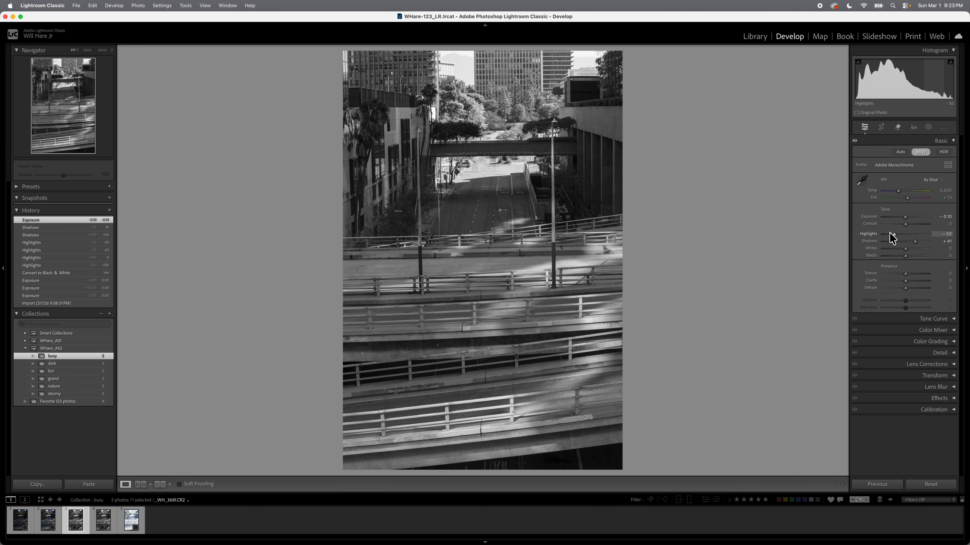
pyautogui.press('Right')
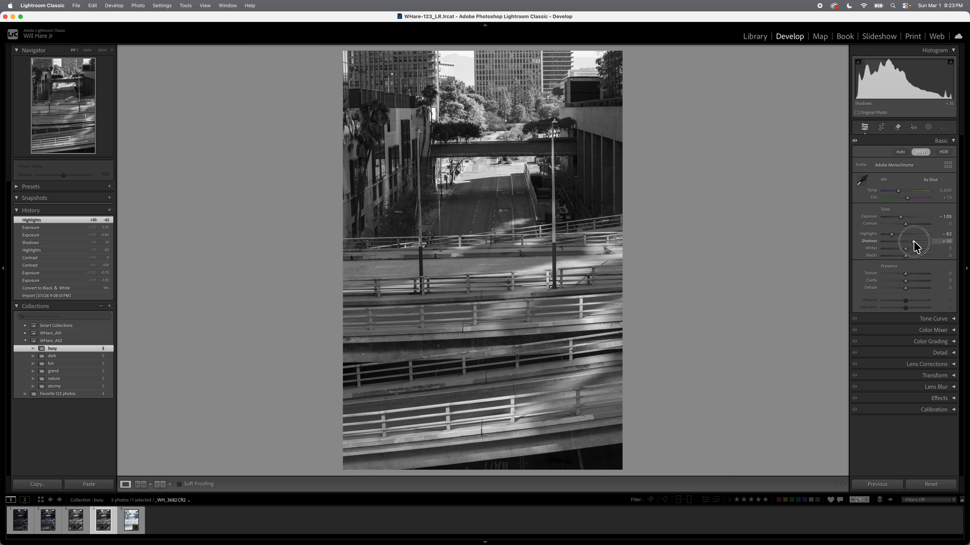
pyautogui.moveTo(912, 241); pyautogui.dragTo(914, 240)
pyautogui.press('Left')
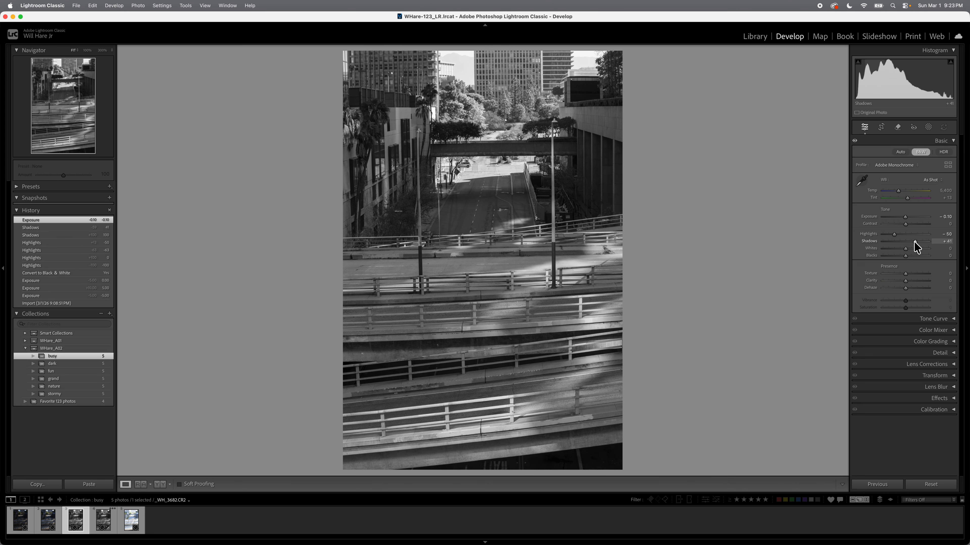
# Compare the third and fourth photos, and set the third as the reference beside the active fourth photo in Reference View
pyautogui.press('Right')
pyautogui.press('Left')
pyautogui.press('Right')
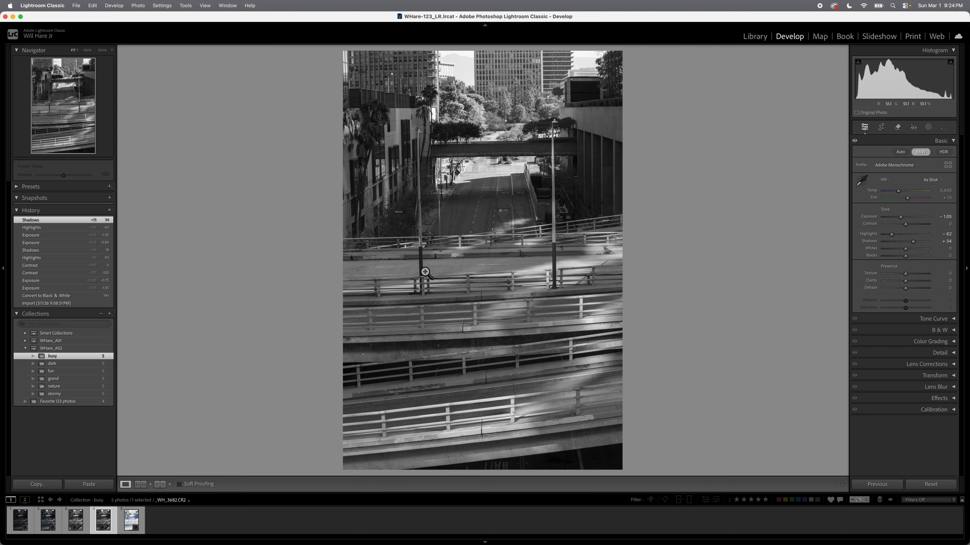
pyautogui.click(142, 485)
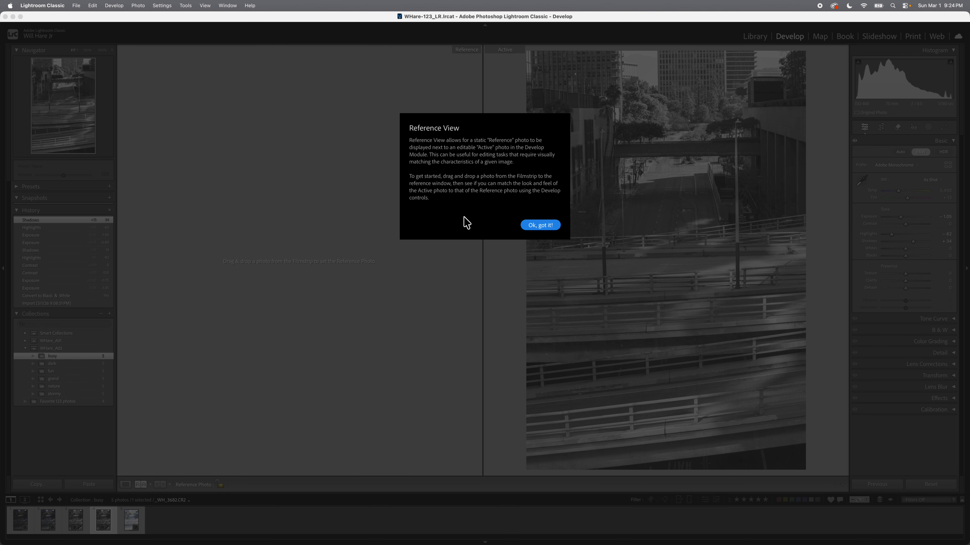
pyautogui.click(530, 223)
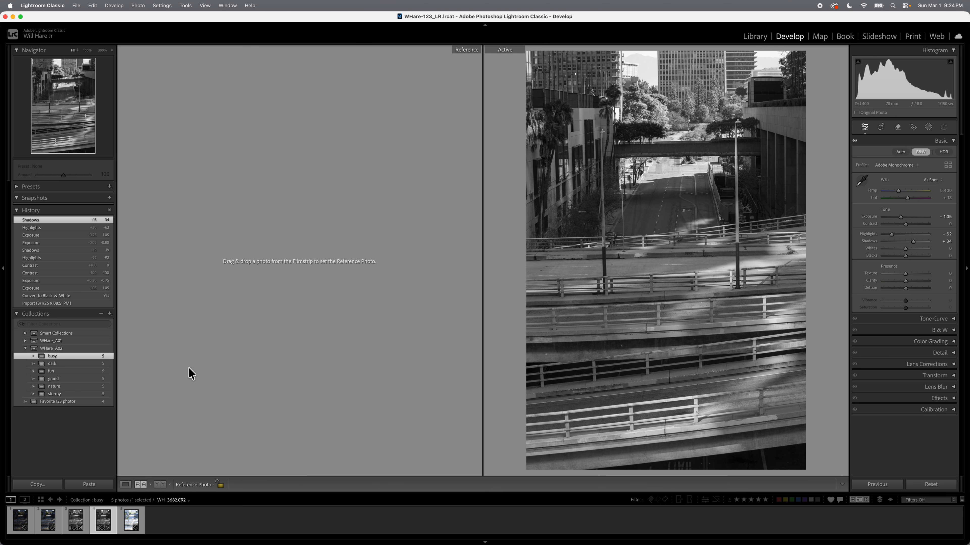
pyautogui.moveTo(71, 520); pyautogui.dragTo(201, 322)
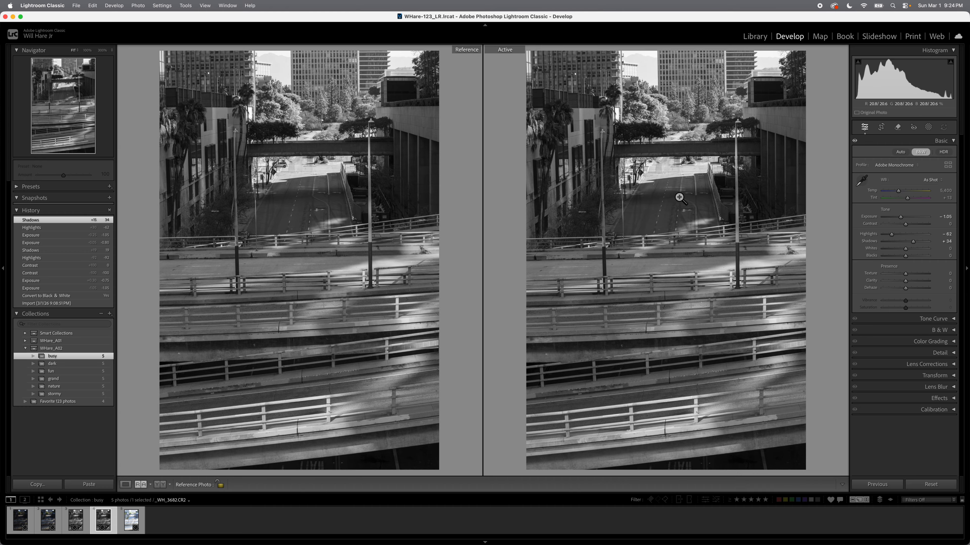
# Set the fourth photo's Shadows to +49 against the reference, and compare it with the third photo in single-photo view
pyautogui.click(911, 241)
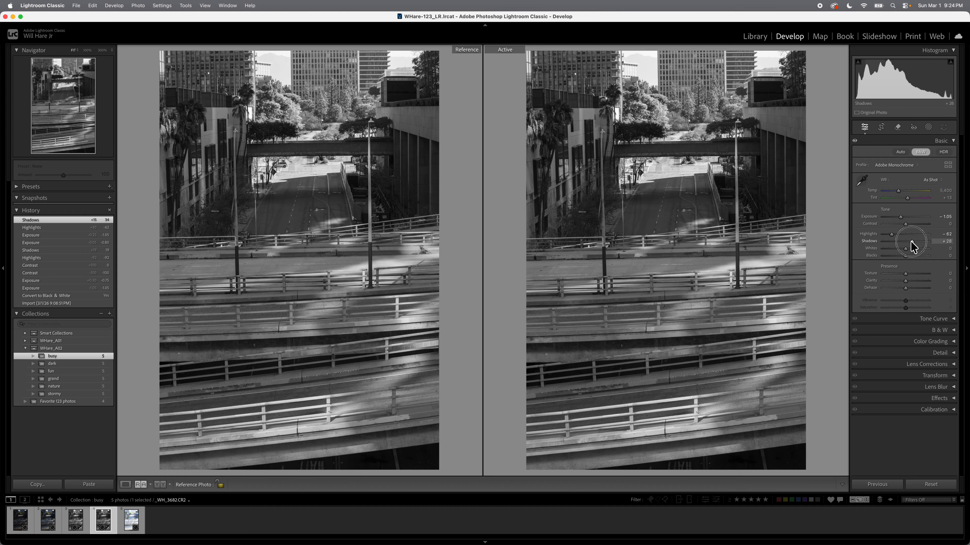
pyautogui.moveTo(911, 242); pyautogui.dragTo(917, 241)
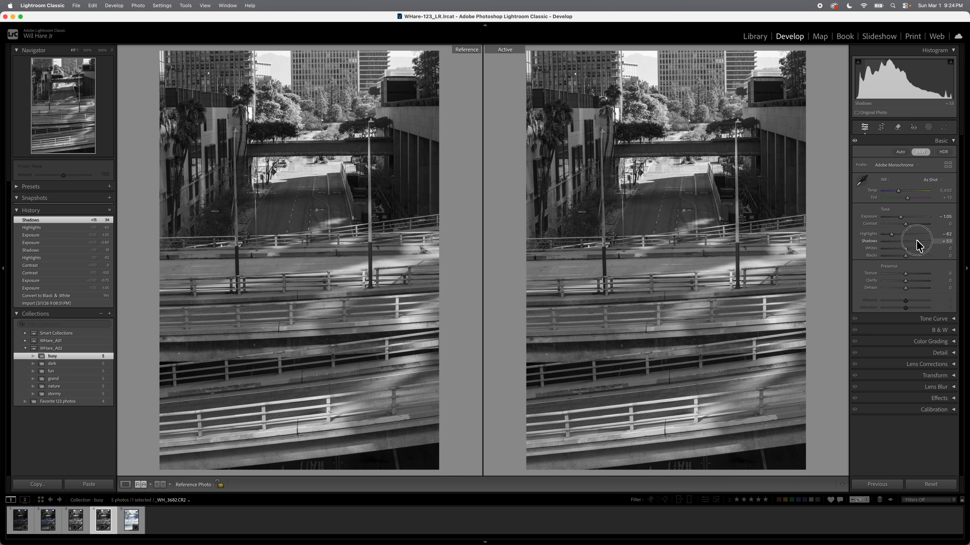
pyautogui.moveTo(916, 239); pyautogui.dragTo(916, 240)
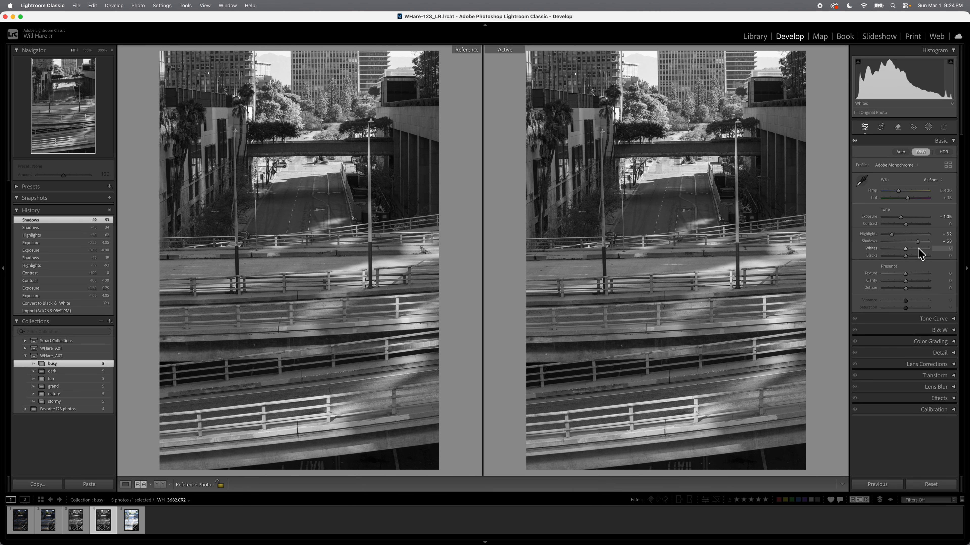
pyautogui.moveTo(916, 242); pyautogui.dragTo(917, 245)
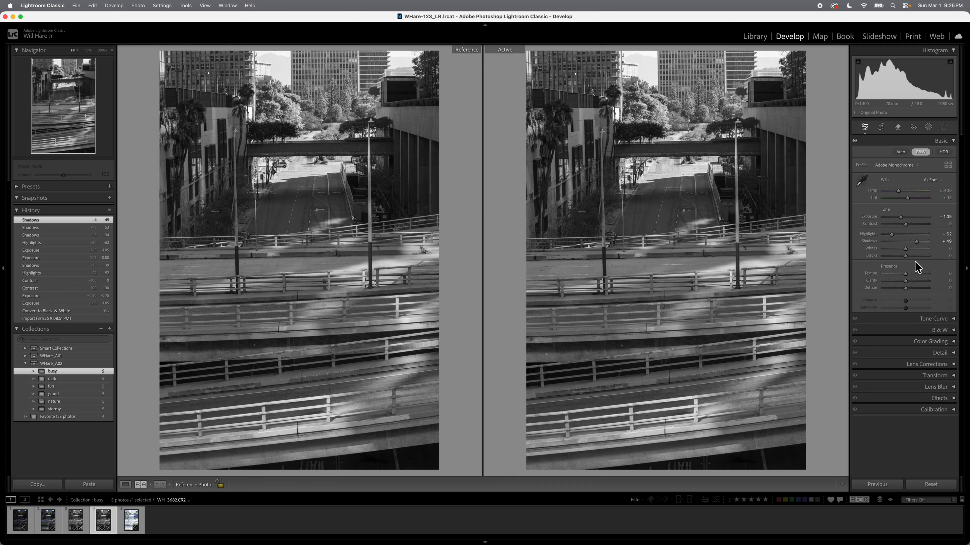
pyautogui.click(125, 485)
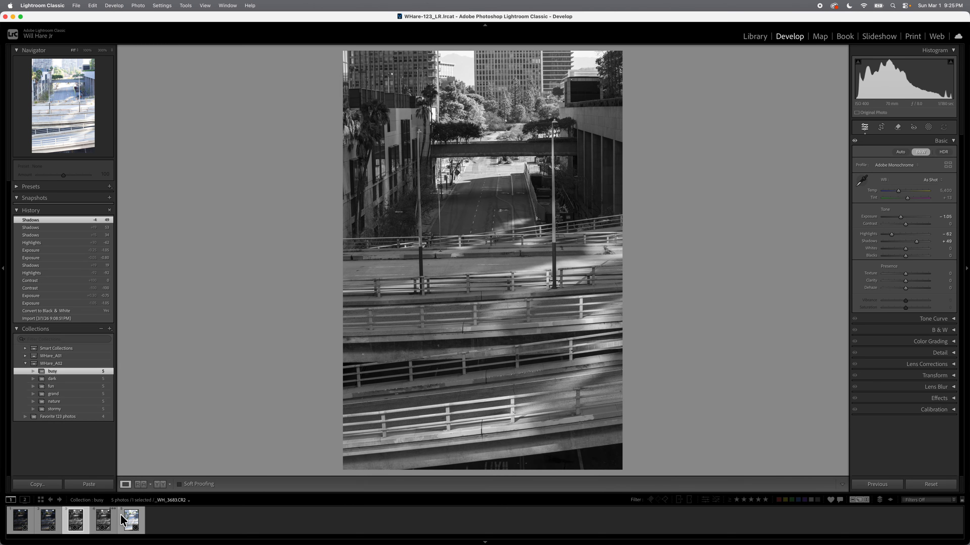
pyautogui.press('Left')
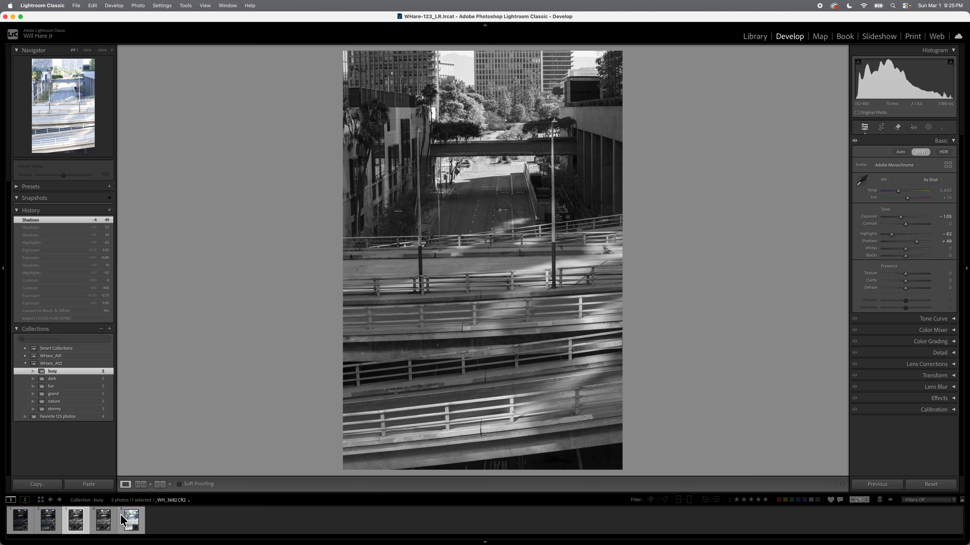
pyautogui.press('Right')
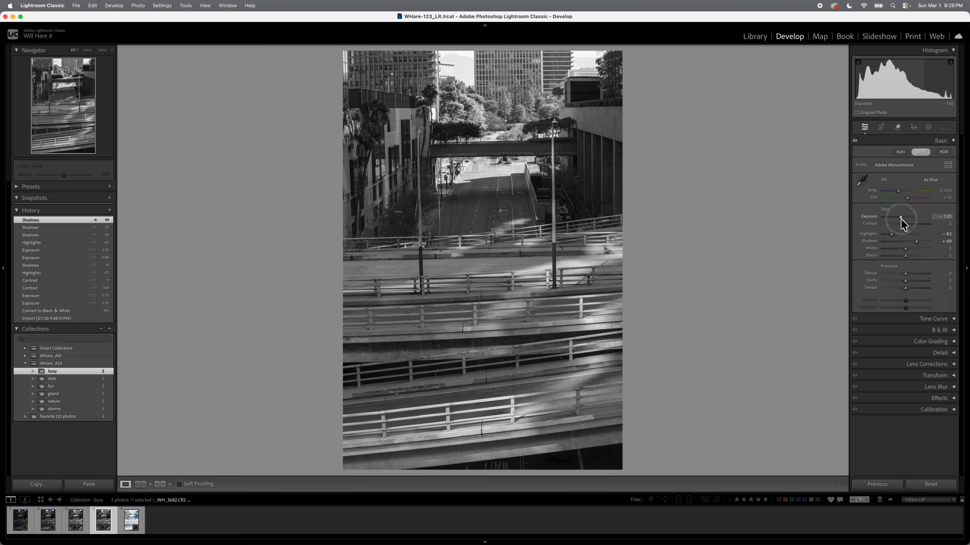
# Set the fourth photo's Exposure to -1.10 and compare it with the third photo again
pyautogui.moveTo(901, 217); pyautogui.dragTo(899, 216)
pyautogui.click(947, 216)
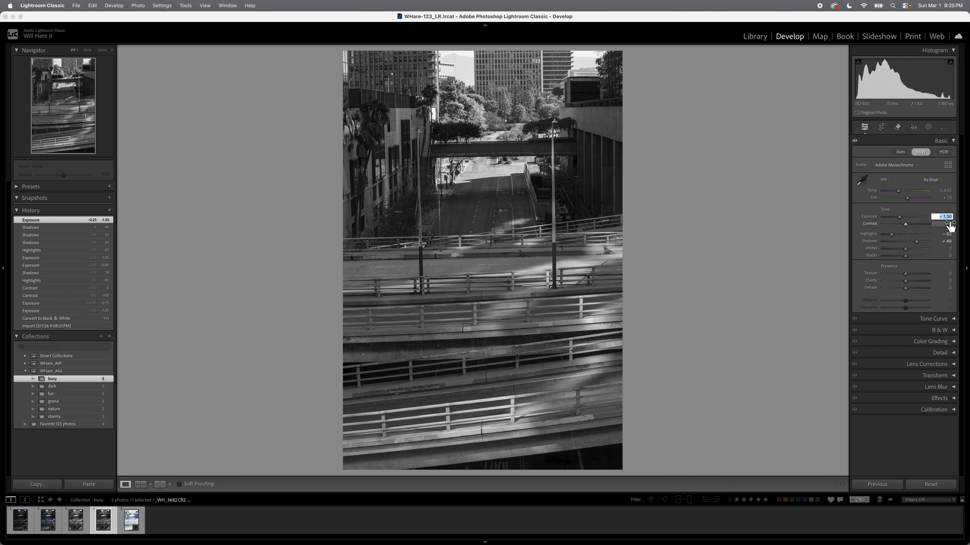
pyautogui.write('1.1')
pyautogui.press('Tab')
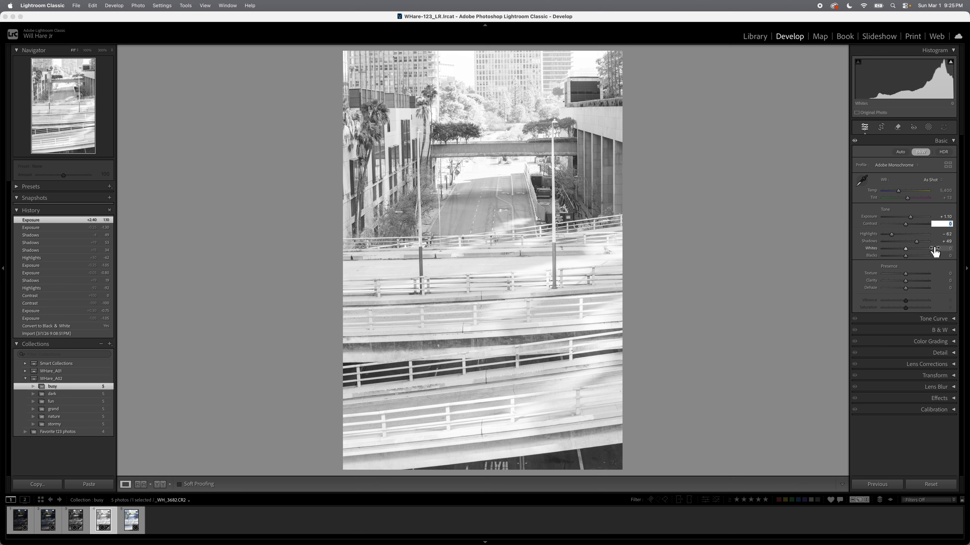
pyautogui.click(948, 216)
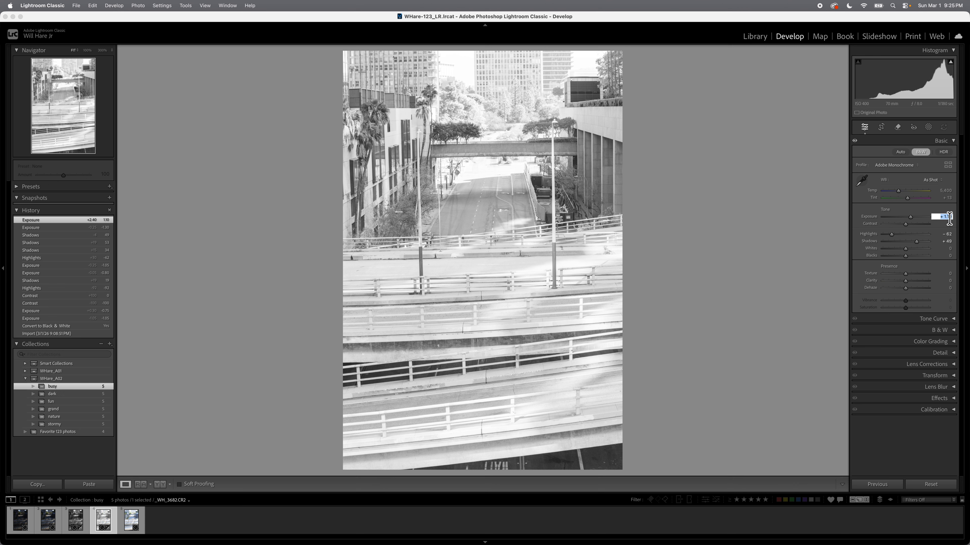
pyautogui.press('BackSpace')
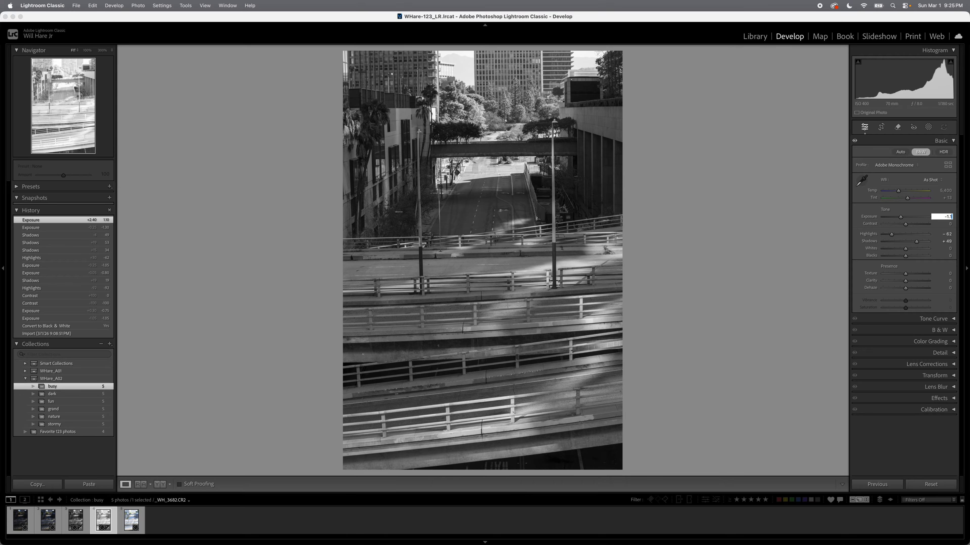
pyautogui.write('-1.1')
pyautogui.press('Return')
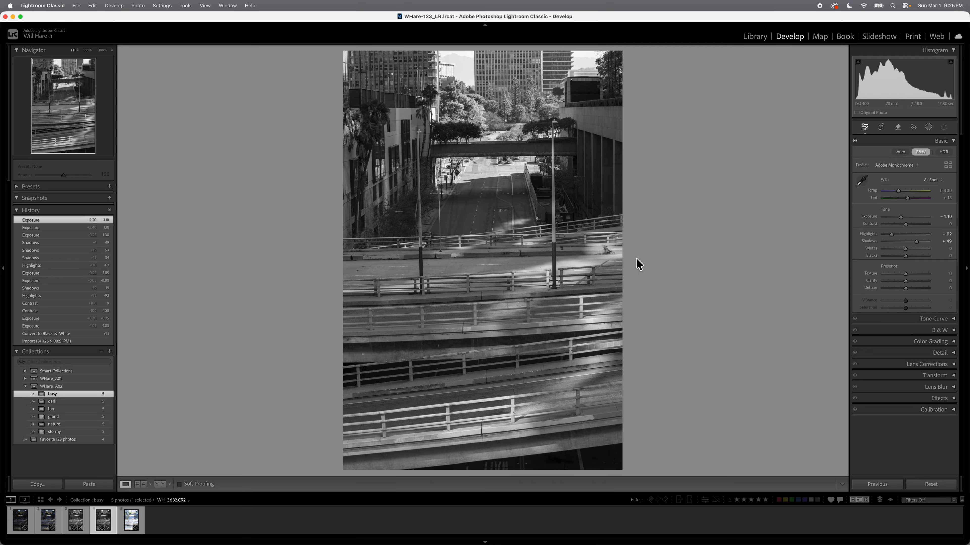
pyautogui.press('Left')
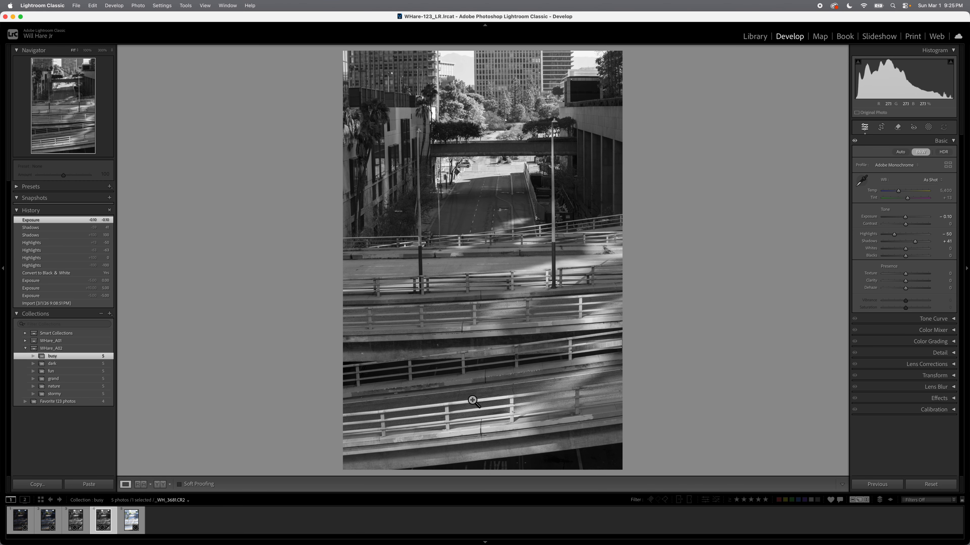
pyautogui.press('Right')
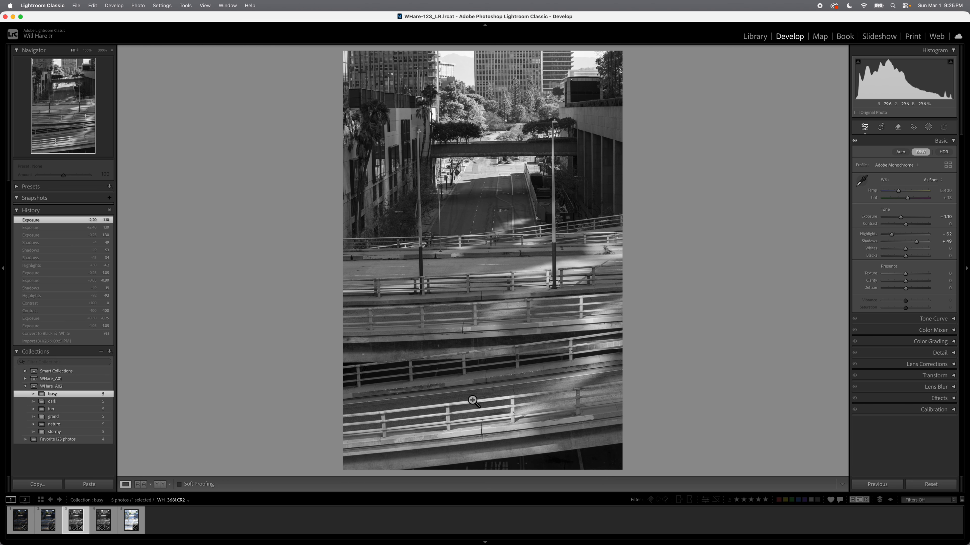
pyautogui.press('Left')
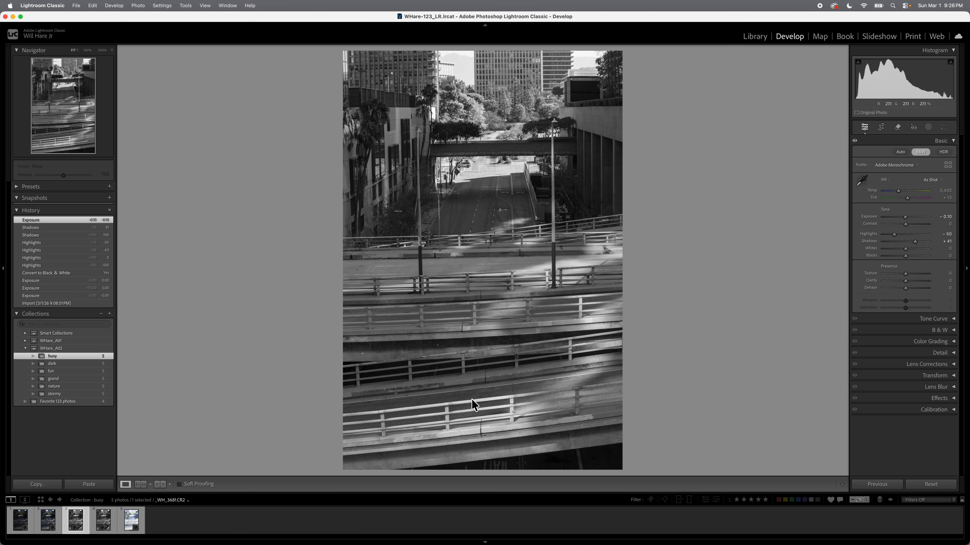
# Convert the second busy photo to black and white and show it beside the third photo in Reference View
pyautogui.click(48, 521)
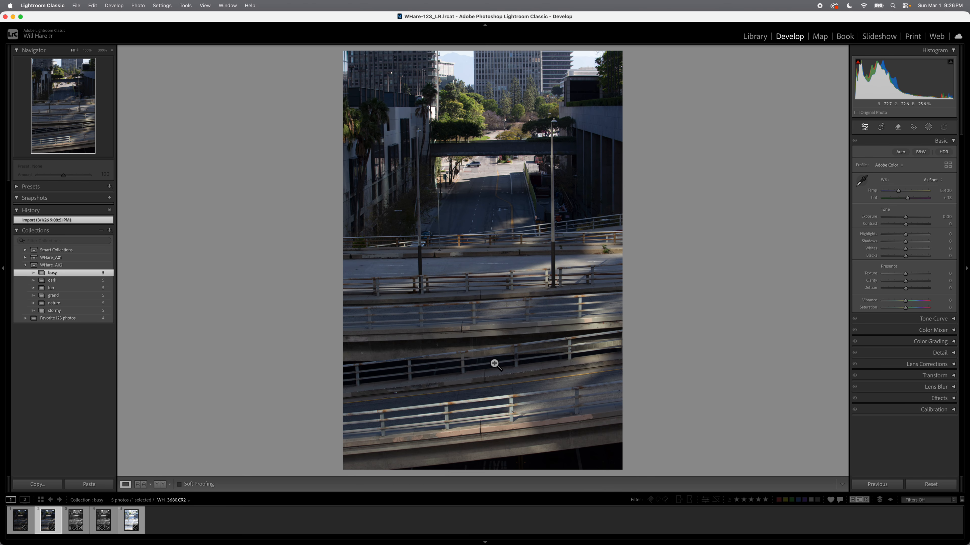
pyautogui.click(920, 152)
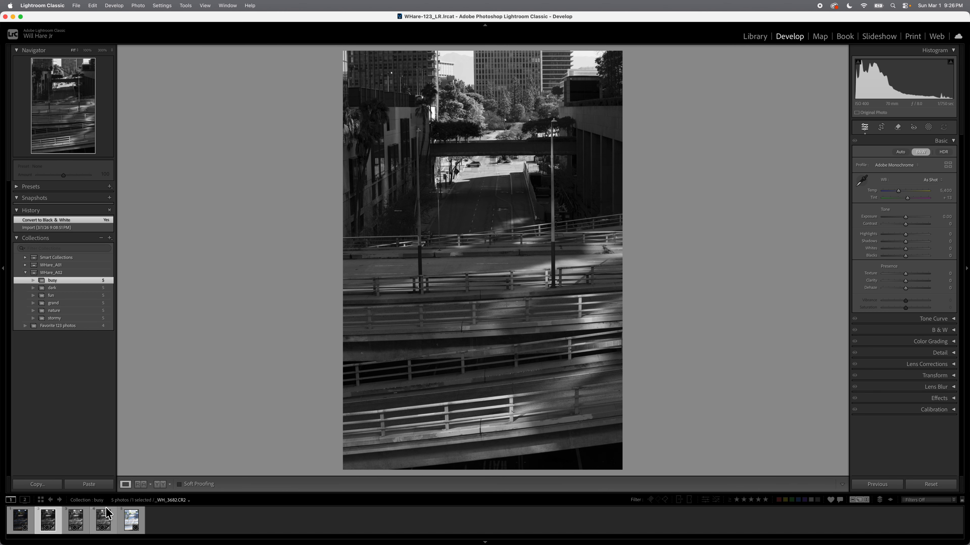
pyautogui.click(141, 484)
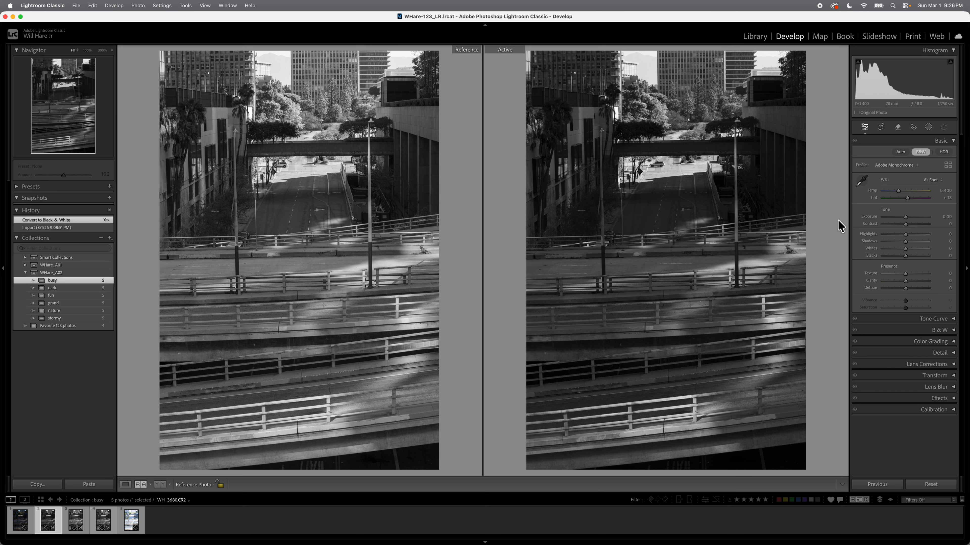
# Set the second photo's Exposure to +1.15, Highlights to -57 and Shadows to +10 to match the reference photo
pyautogui.moveTo(905, 216); pyautogui.dragTo(892, 235)
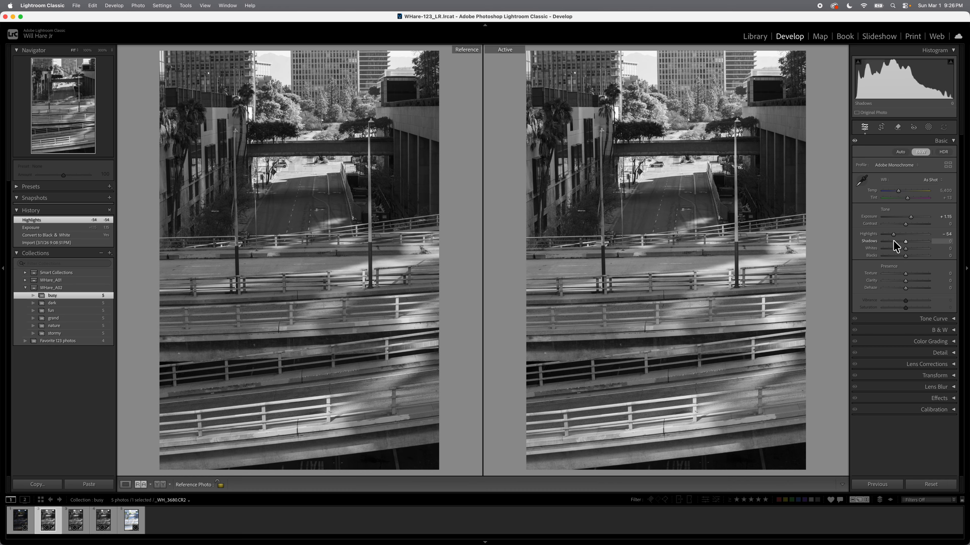
pyautogui.moveTo(891, 236); pyautogui.dragTo(890, 234)
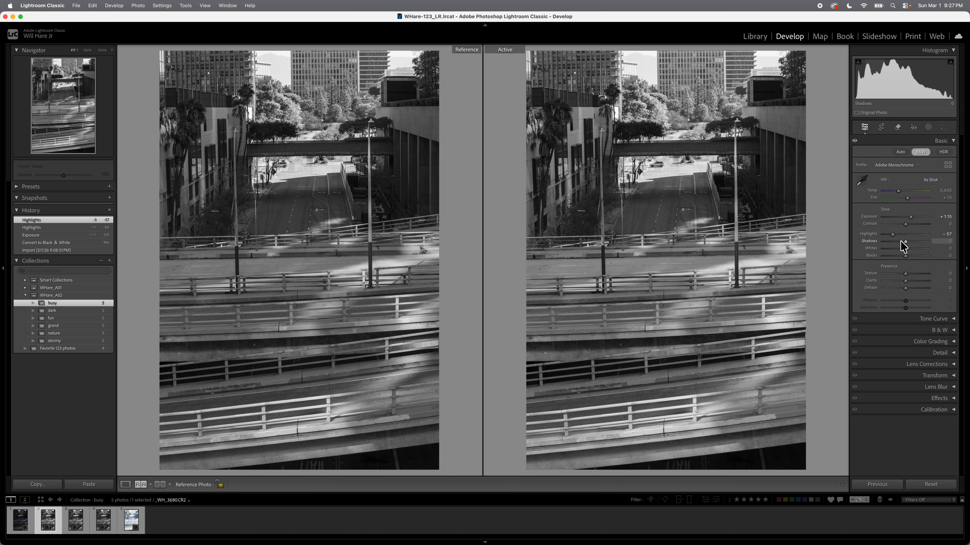
pyautogui.moveTo(901, 241)
pyautogui.mouseDown()
pyautogui.moveTo(941, 242)
pyautogui.moveTo(908, 241)
pyautogui.mouseUp()
pyautogui.moveTo(908, 242); pyautogui.dragTo(906, 242)
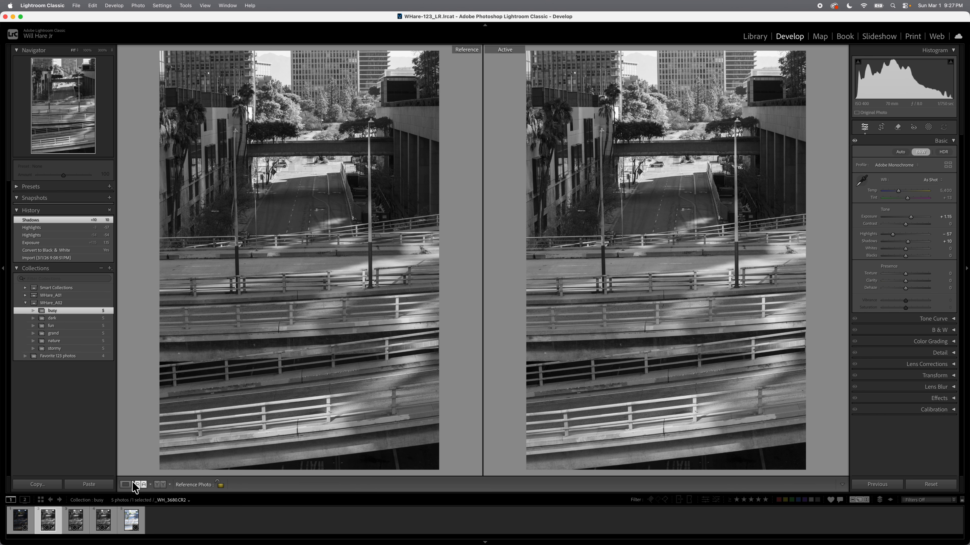
# Return to single-photo view, compare the second and third photos, and set the second photo's Exposure to +1.00
pyautogui.click(125, 485)
pyautogui.press('Right')
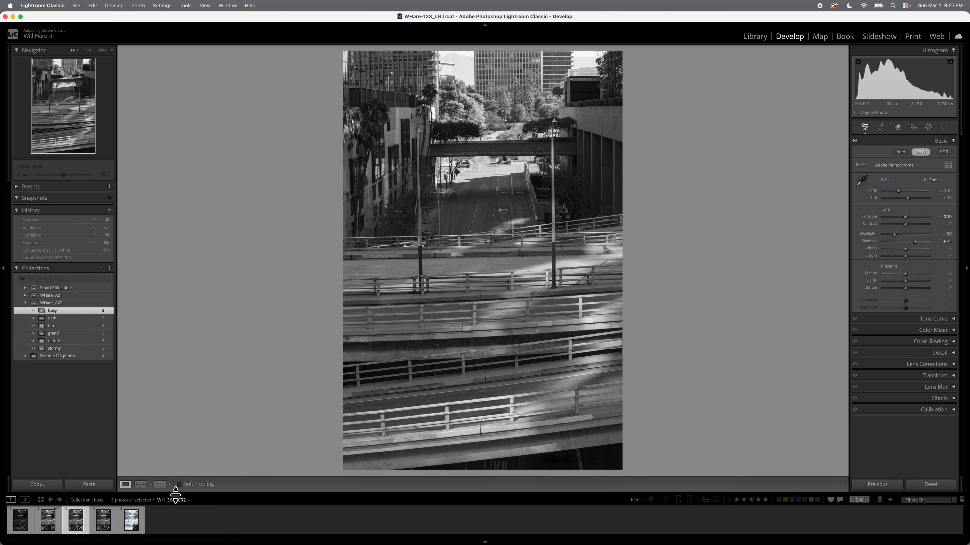
pyautogui.press('Left')
pyautogui.press('Right')
pyautogui.press('Left')
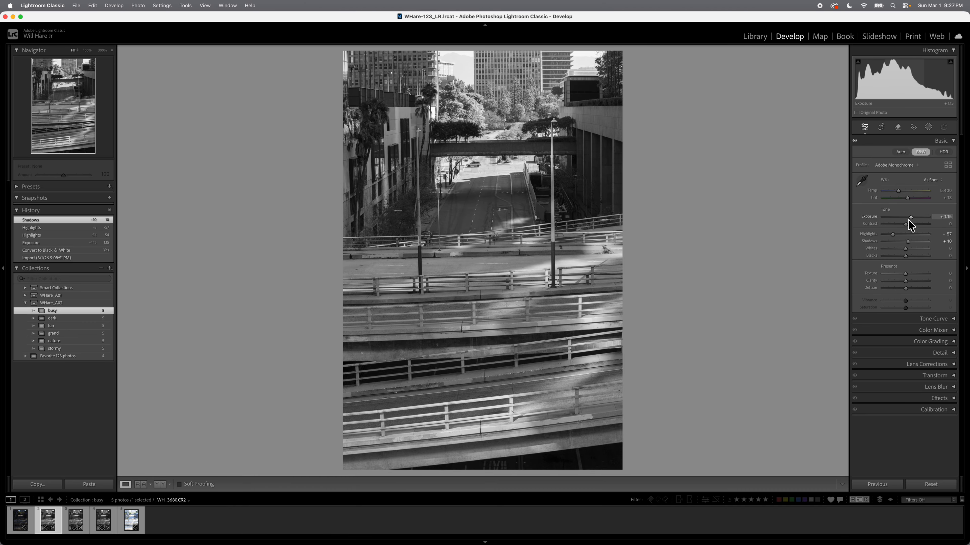
pyautogui.moveTo(909, 218); pyautogui.dragTo(909, 218)
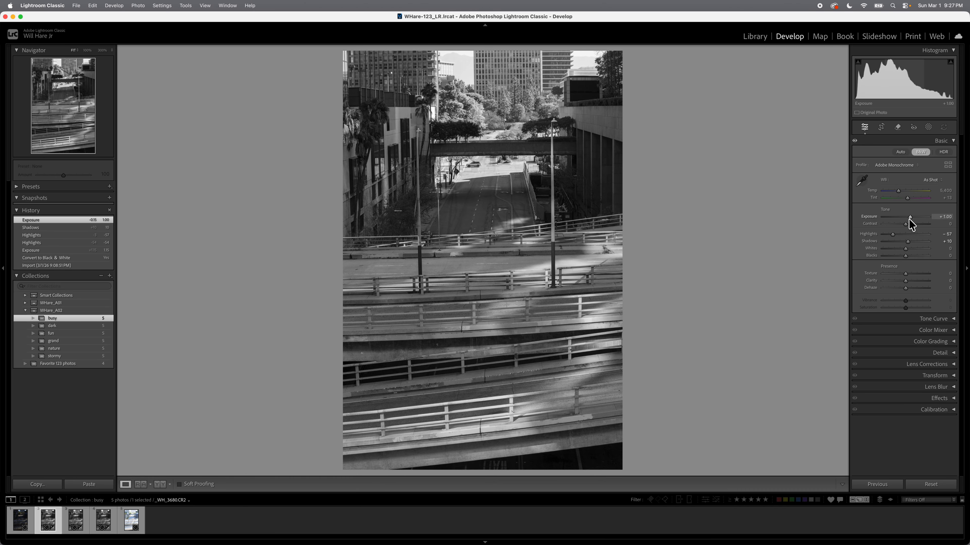
# Alternate repeatedly between the second and third black-and-white photos to compare their brightness
pyautogui.press('Right')
pyautogui.press('Left')
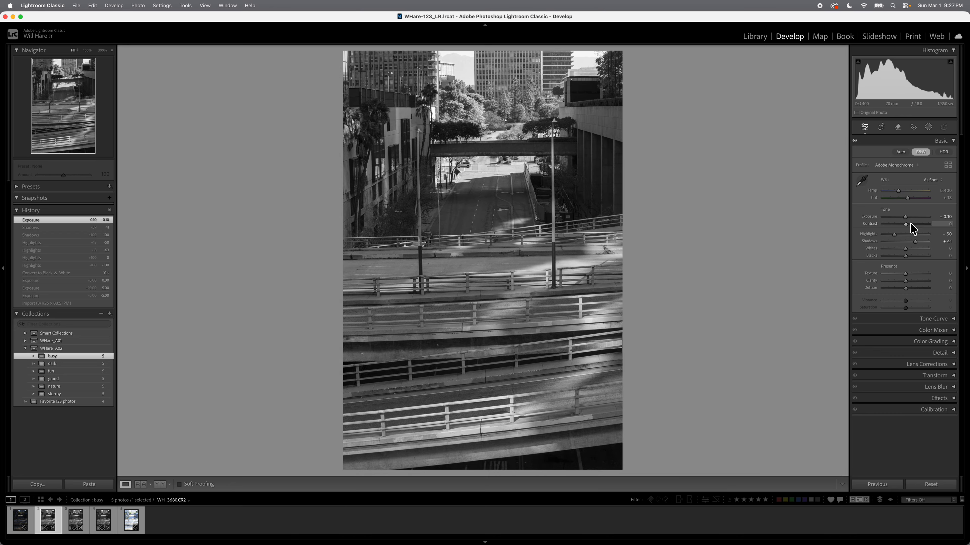
pyautogui.press('Right')
pyautogui.press('Left')
pyautogui.press('Right')
pyautogui.press('Left')
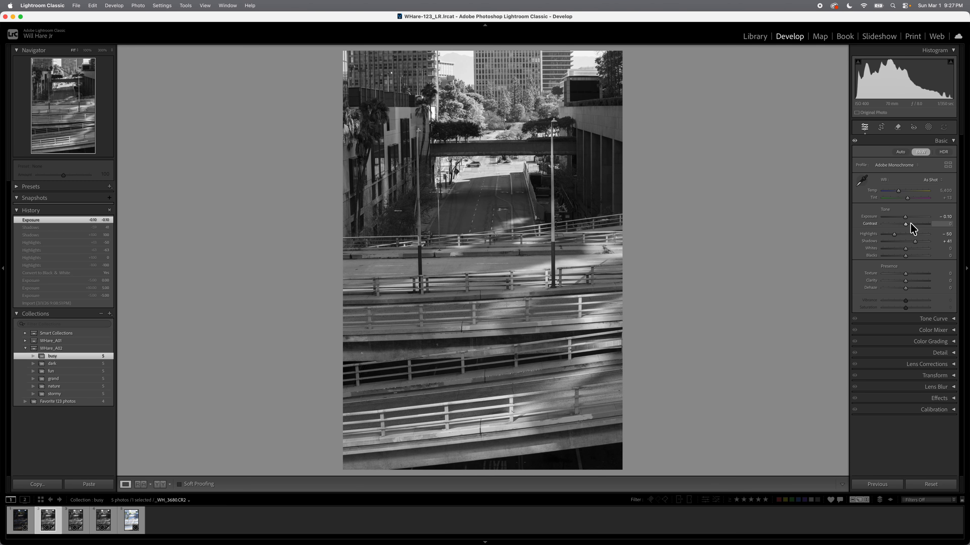
pyautogui.press('Right')
pyautogui.press('Left')
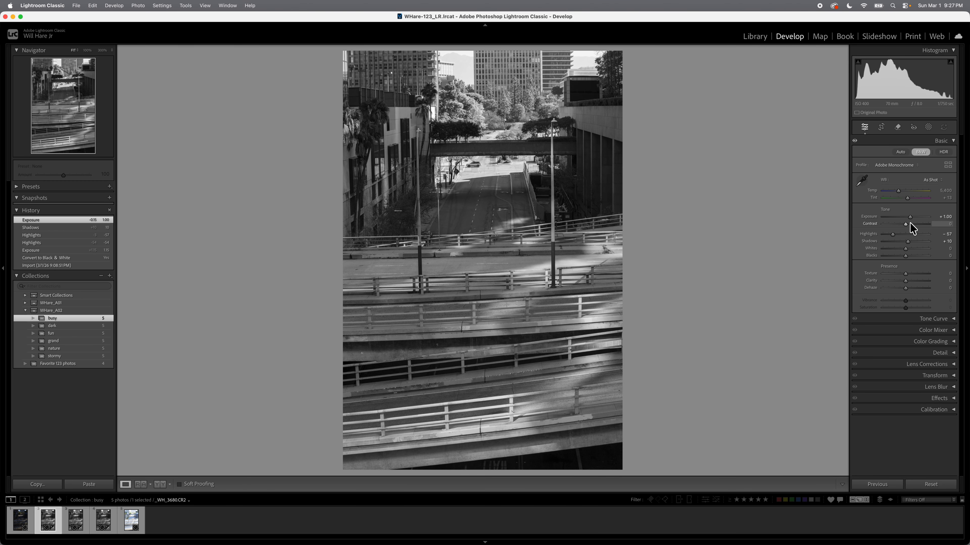
# Set the second photo's Exposure to +0.90 and compare it with the third photo
pyautogui.press('Down')
pyautogui.press('Down')
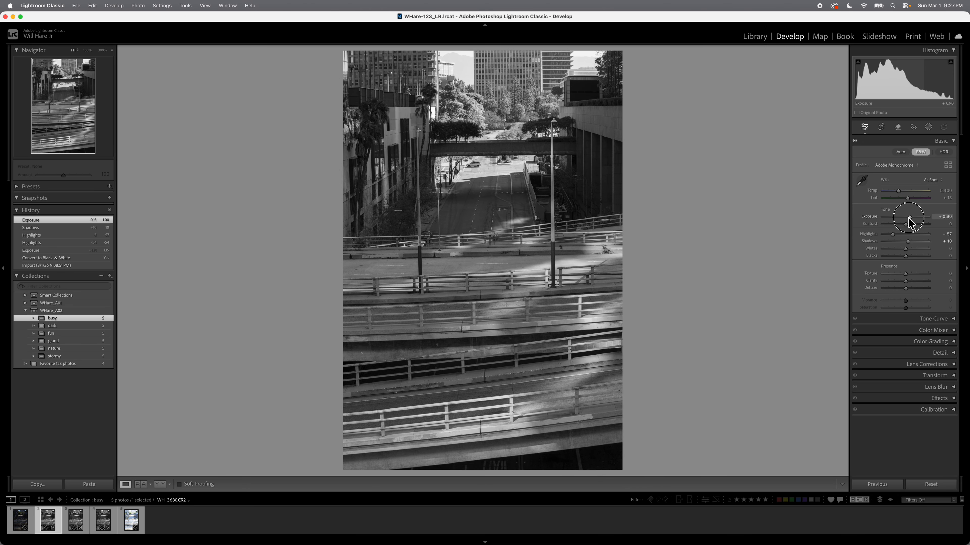
pyautogui.press('Right')
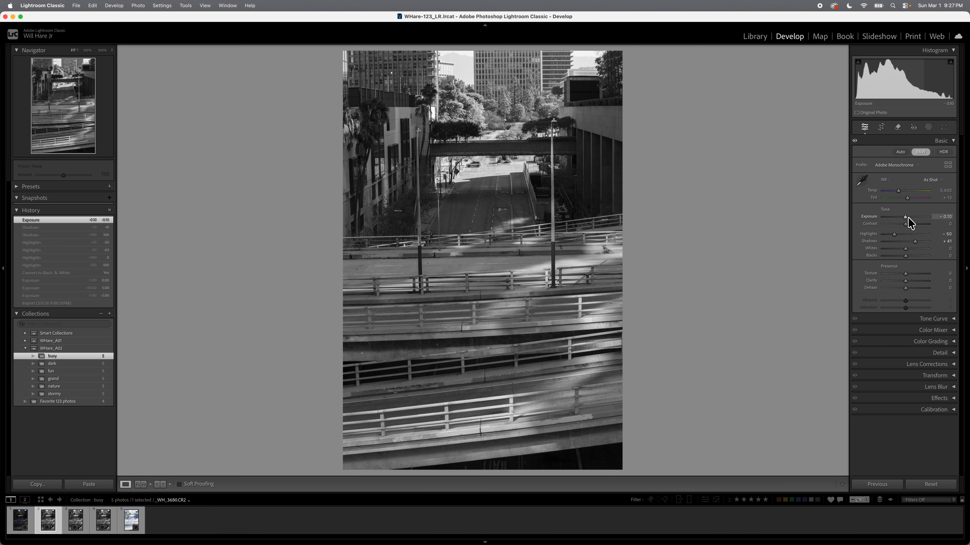
pyautogui.press('Left')
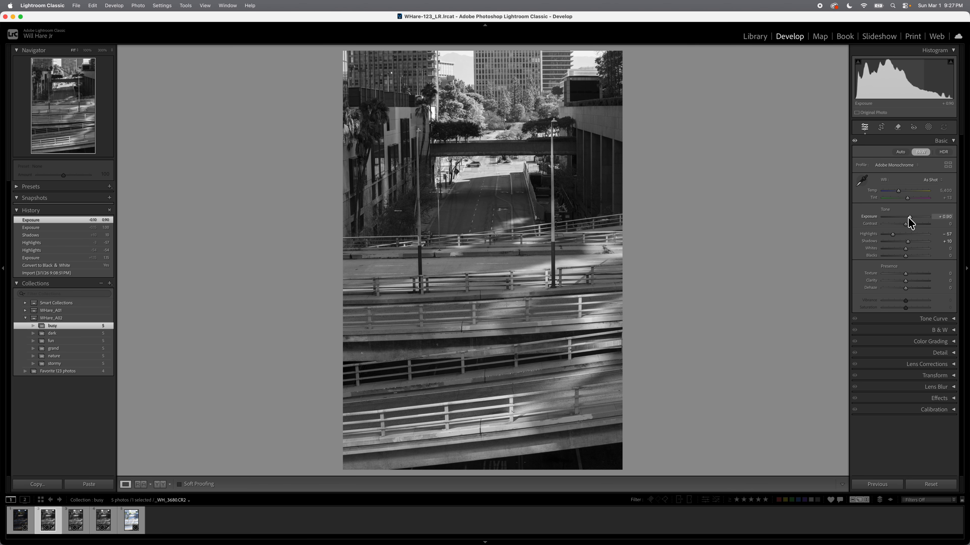
pyautogui.press('Right')
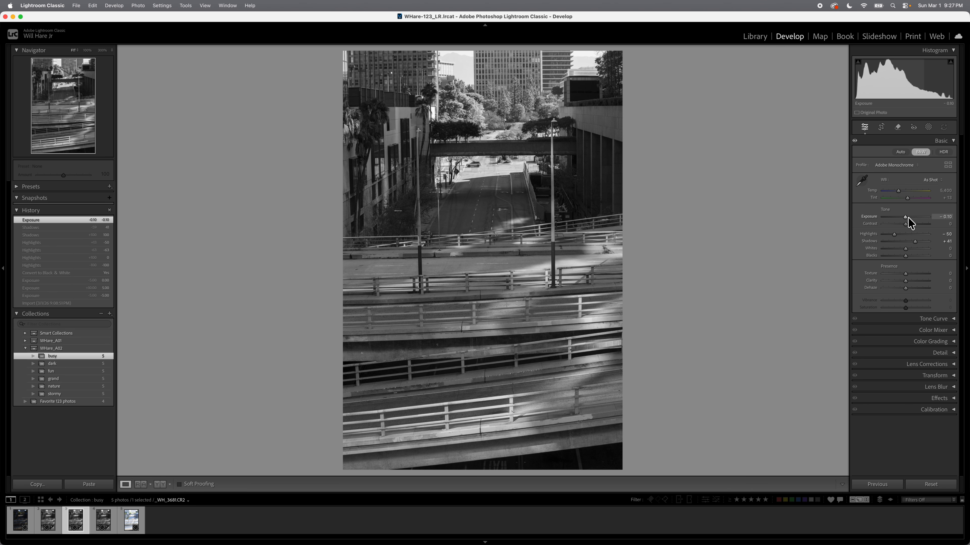
# Set the second photo's Shadows to +14 and Highlights to -51 while comparing it with the third photo
pyautogui.press('Left')
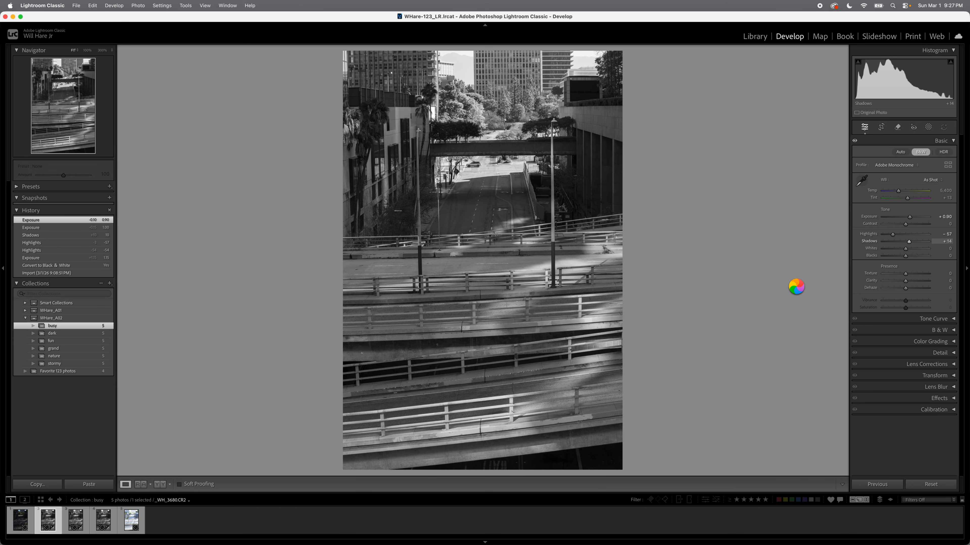
pyautogui.press('Right')
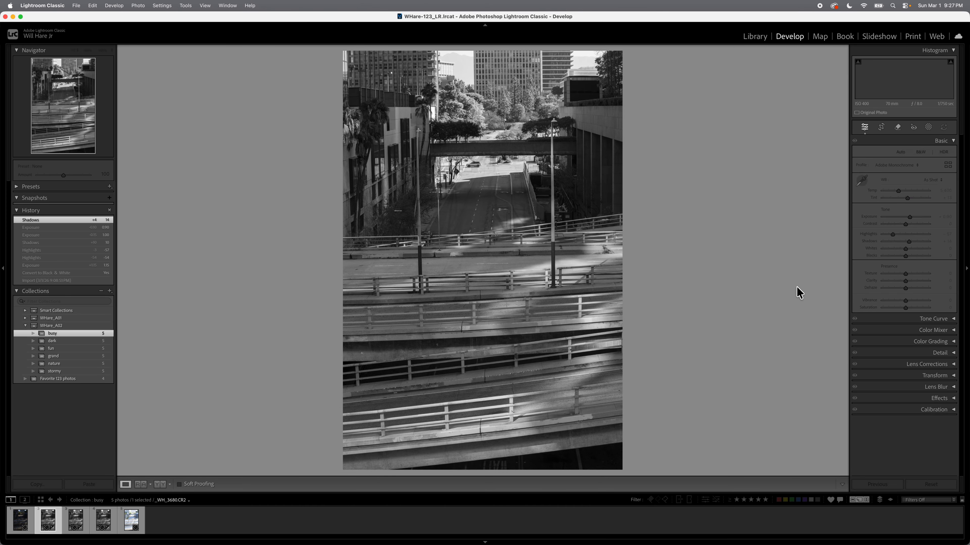
pyautogui.press('Left')
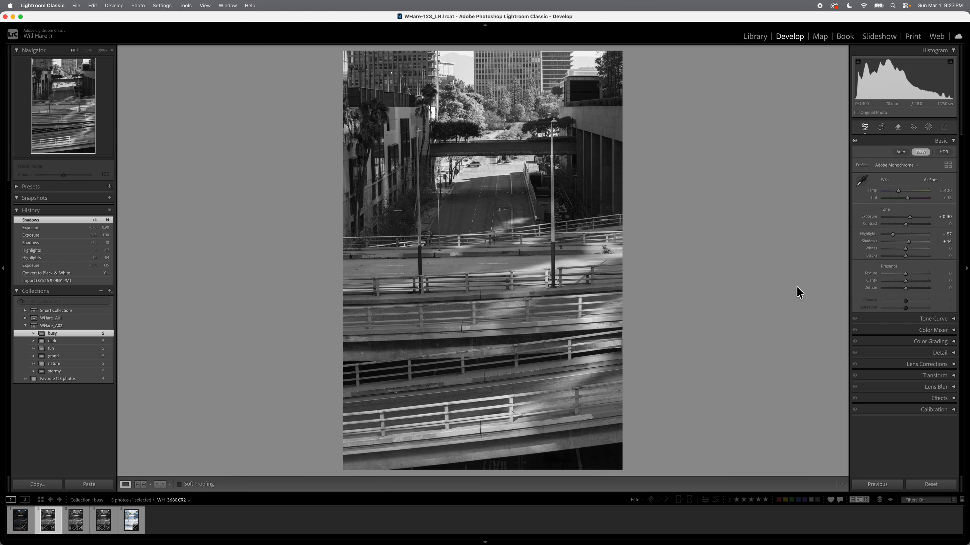
pyautogui.press('Right')
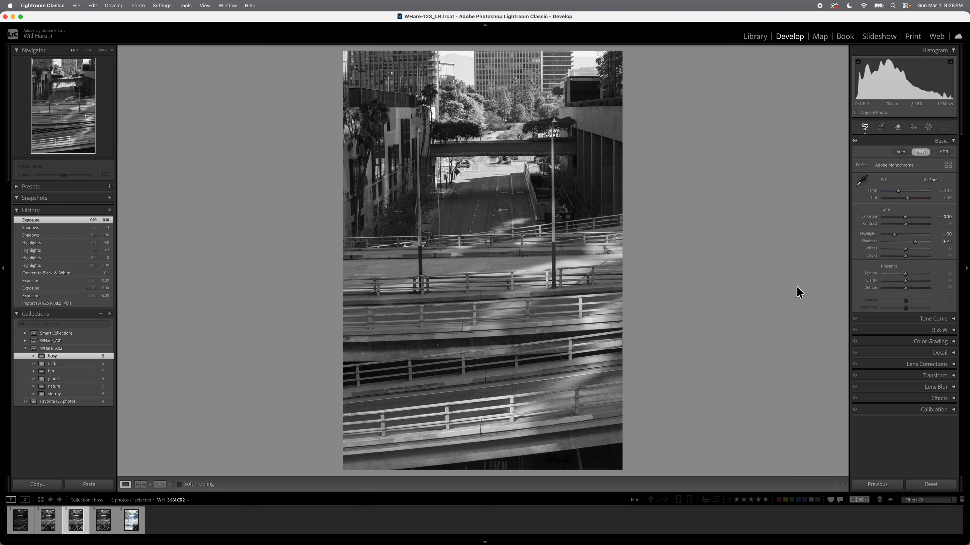
pyautogui.press('Left')
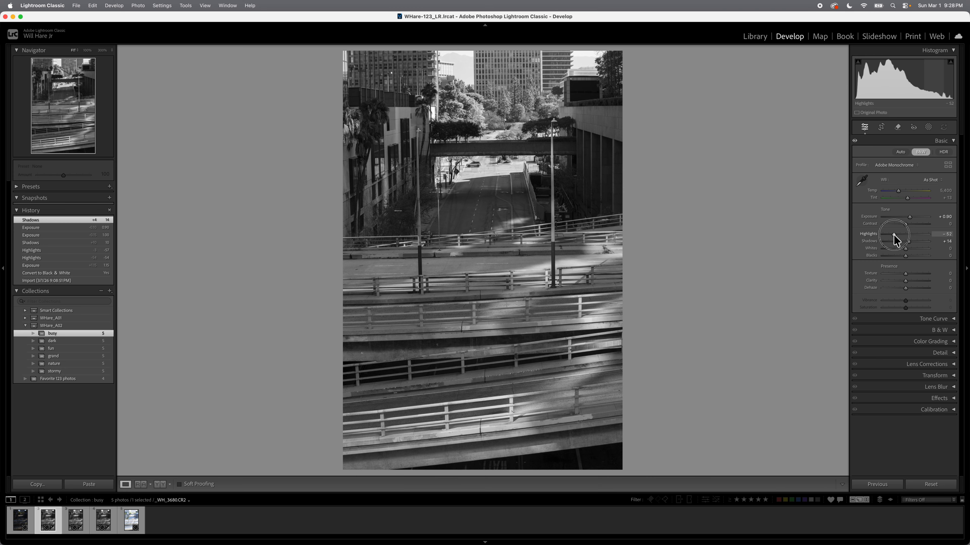
pyautogui.moveTo(894, 234); pyautogui.dragTo(894, 234)
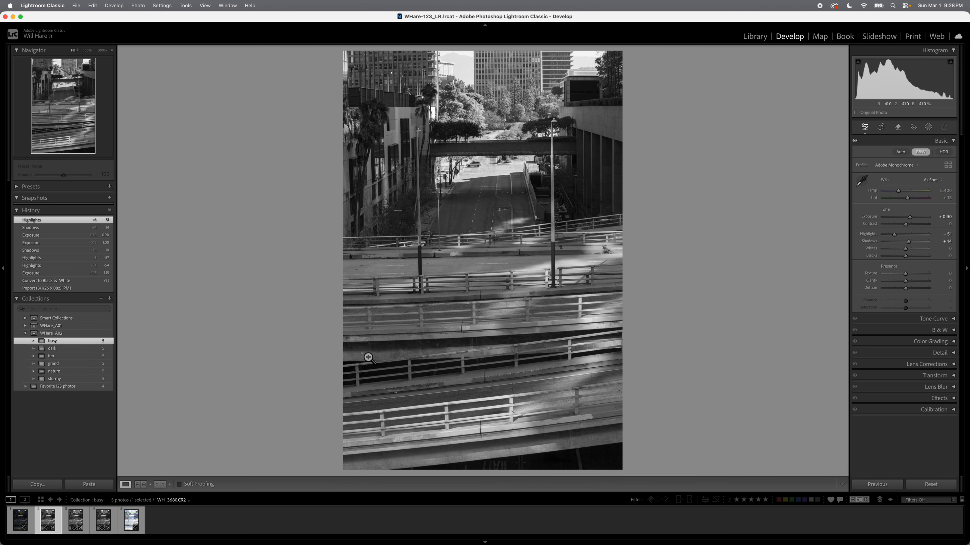
# Step through the second, third and fourth black-and-white busy photos to check that their tones match
pyautogui.press('Right')
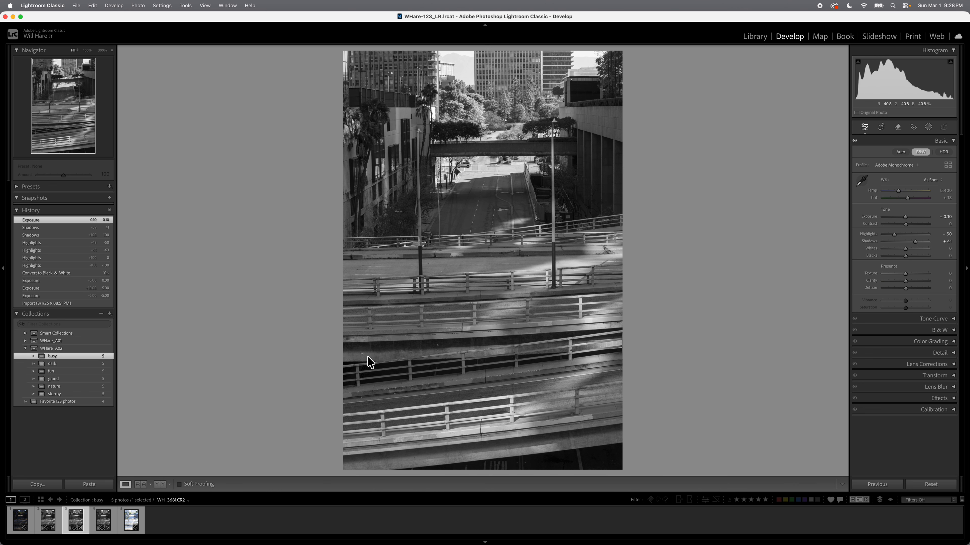
pyautogui.press('Left')
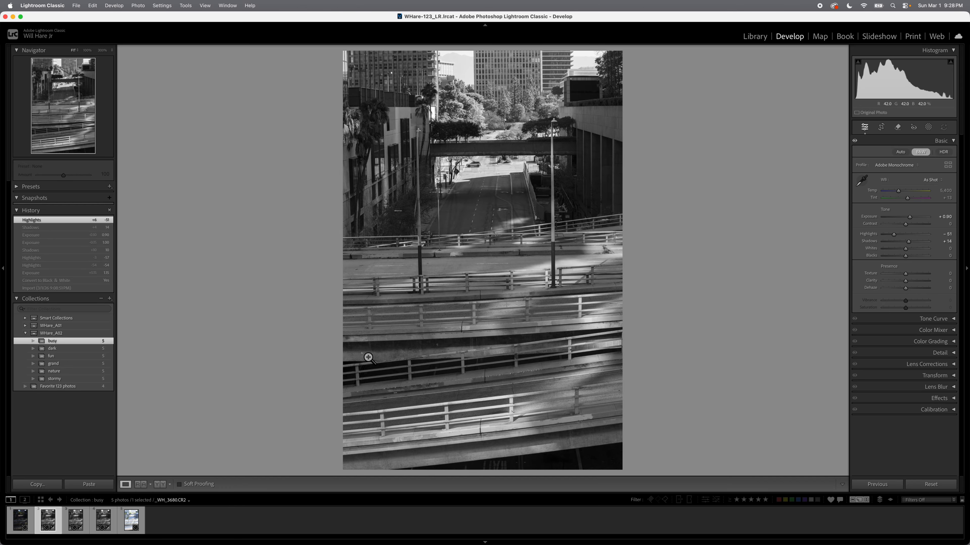
pyautogui.press('Right')
pyautogui.press('Right')
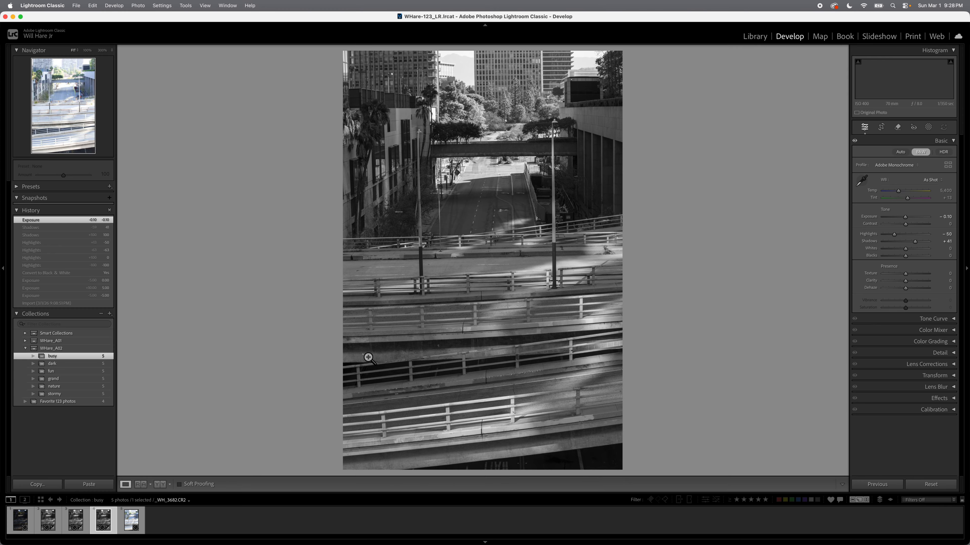
pyautogui.press('Right')
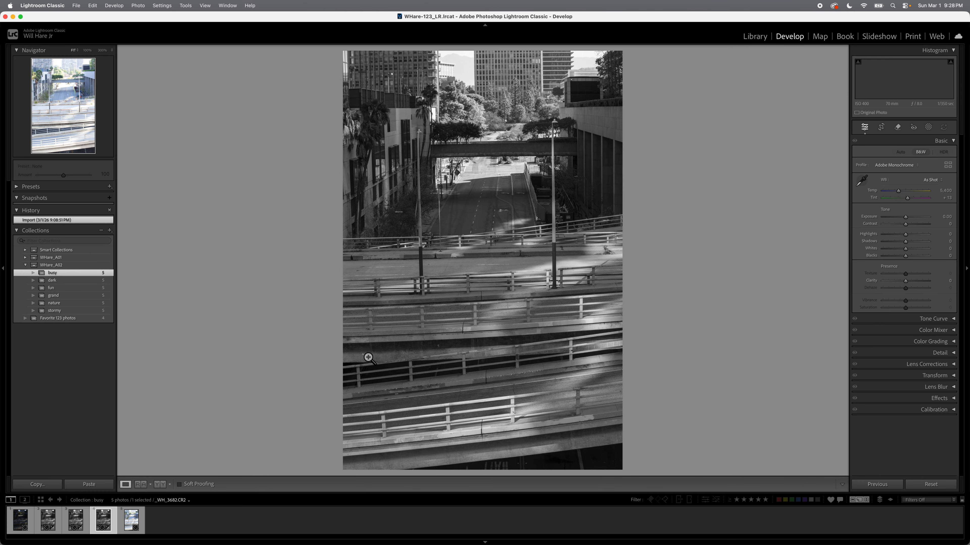
pyautogui.press('Left')
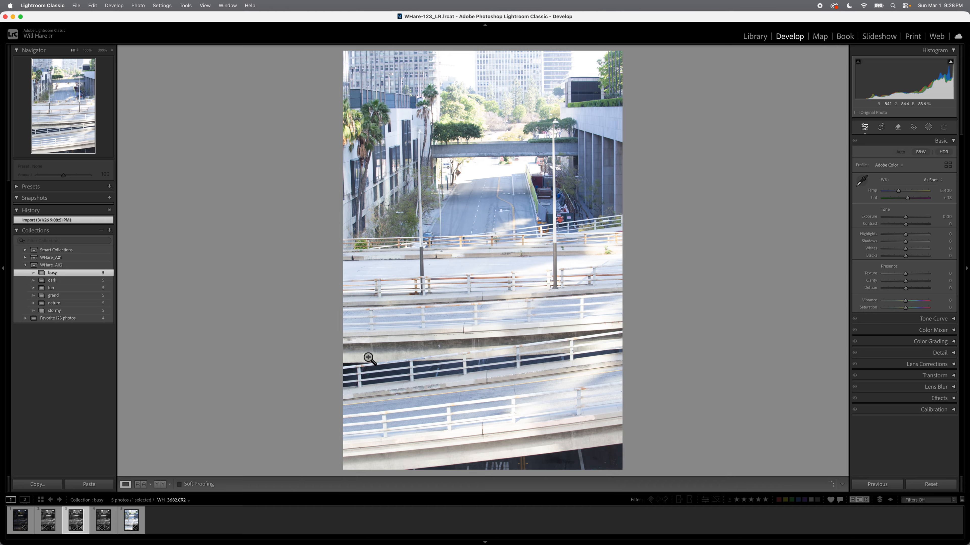
pyautogui.press('Left')
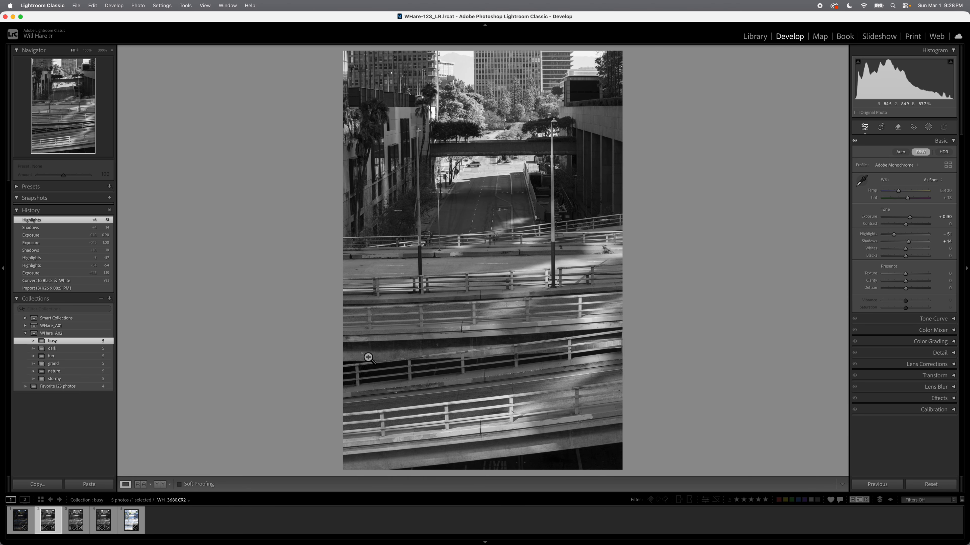
pyautogui.press('Right')
pyautogui.press('Right')
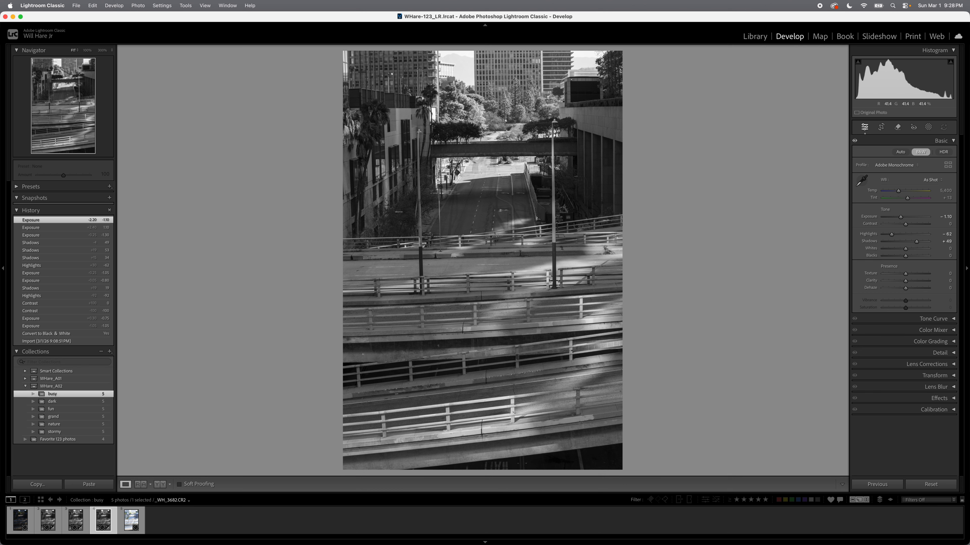
pyautogui.click(917, 482)
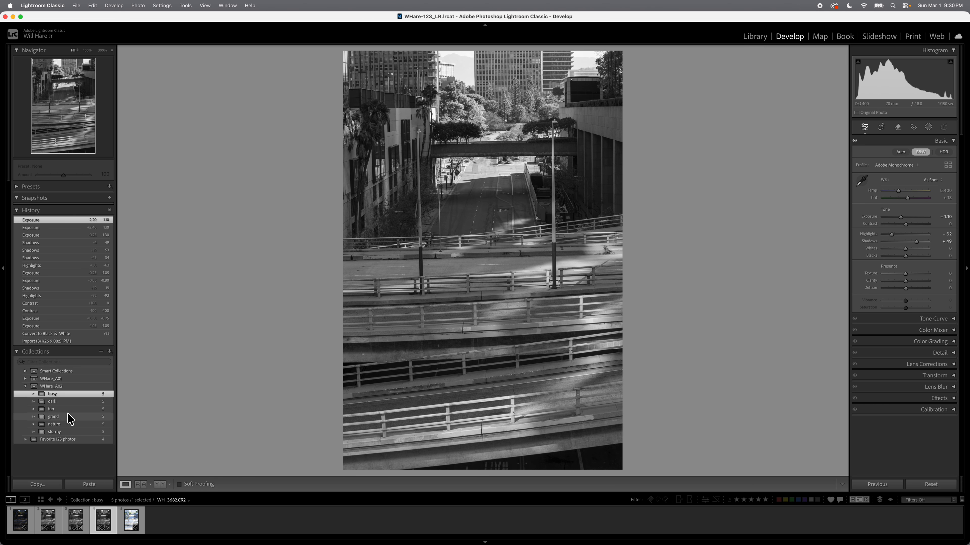
# Open the third photo in the dark collection and convert it to black and white
pyautogui.click(64, 432)
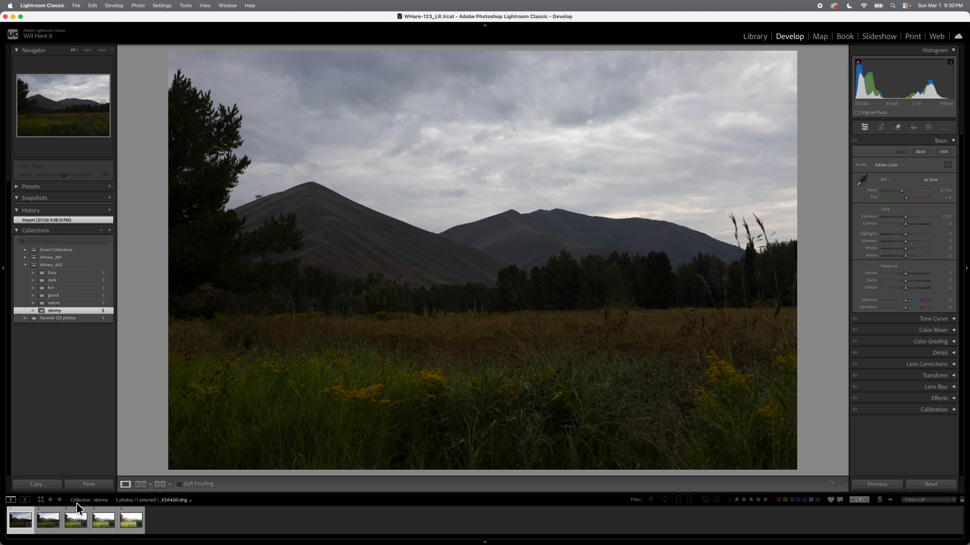
pyautogui.click(75, 520)
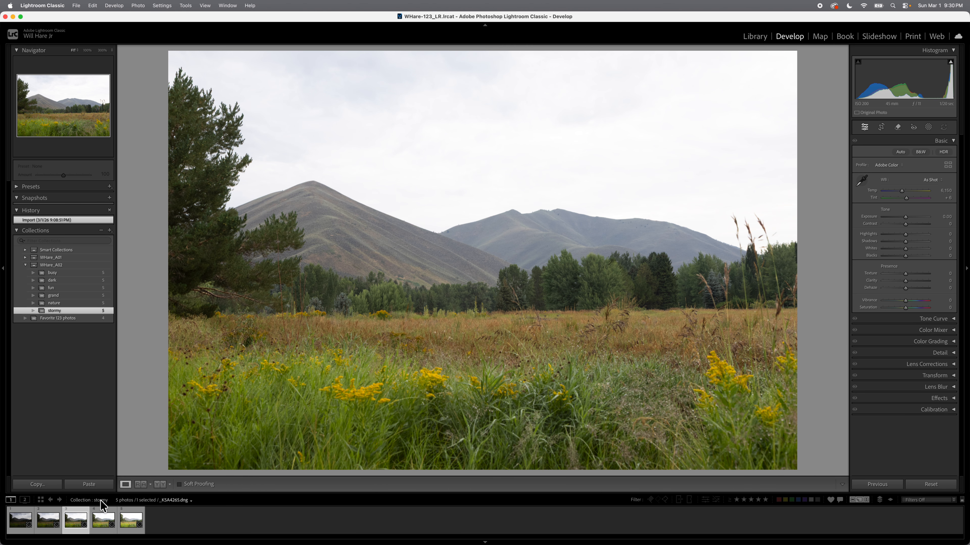
pyautogui.click(58, 281)
pyautogui.click(73, 522)
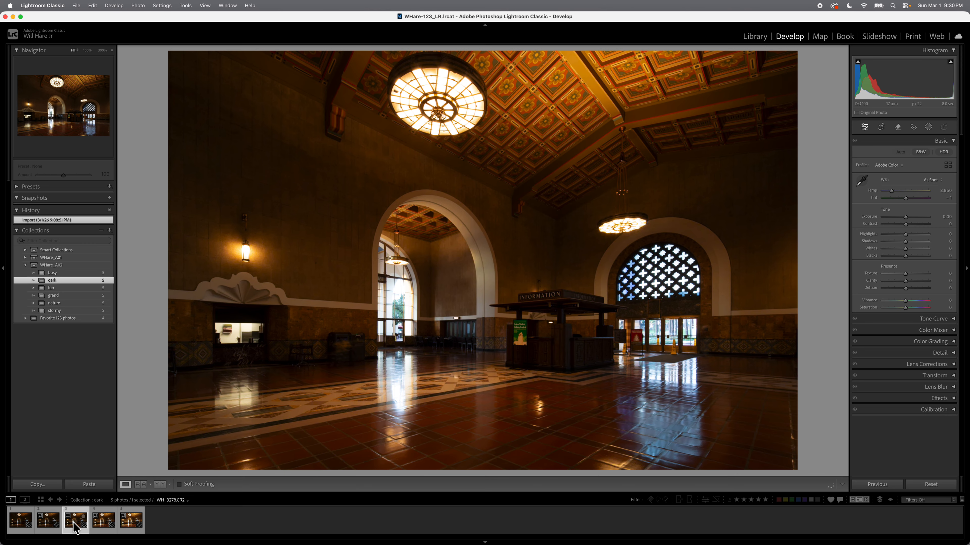
pyautogui.click(920, 152)
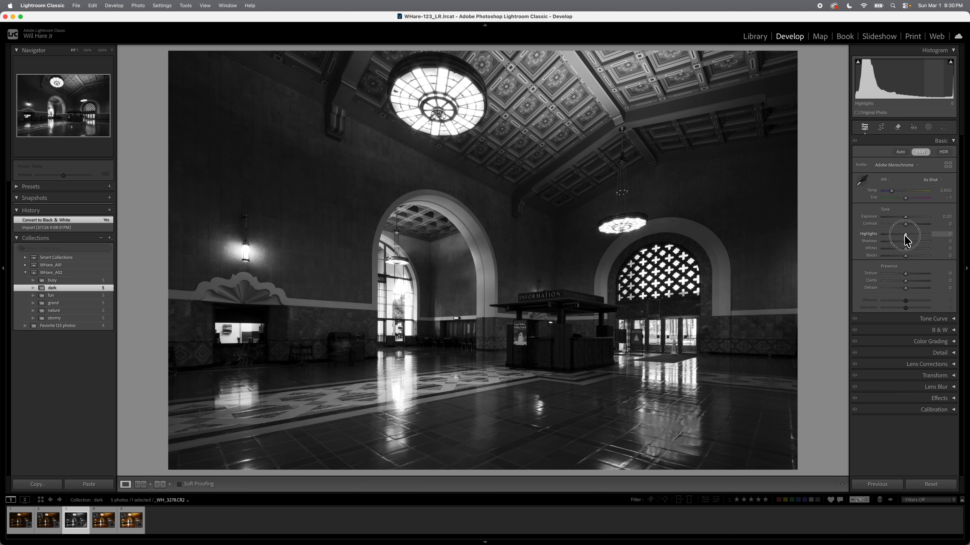
# Set the third dark photo's Exposure to +0.95, Contrast to -19, Highlights to -56 and Shadows to +7
pyautogui.moveTo(904, 235)
pyautogui.mouseDown()
pyautogui.moveTo(874, 234)
pyautogui.moveTo(894, 234)
pyautogui.mouseUp()
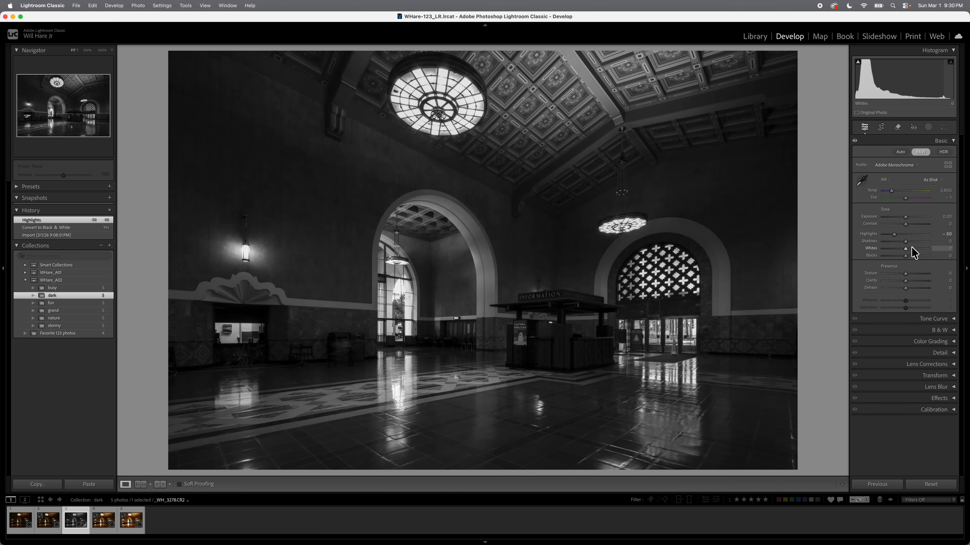
pyautogui.moveTo(905, 217)
pyautogui.mouseDown()
pyautogui.moveTo(902, 239)
pyautogui.moveTo(892, 233)
pyautogui.moveTo(909, 216)
pyautogui.mouseUp()
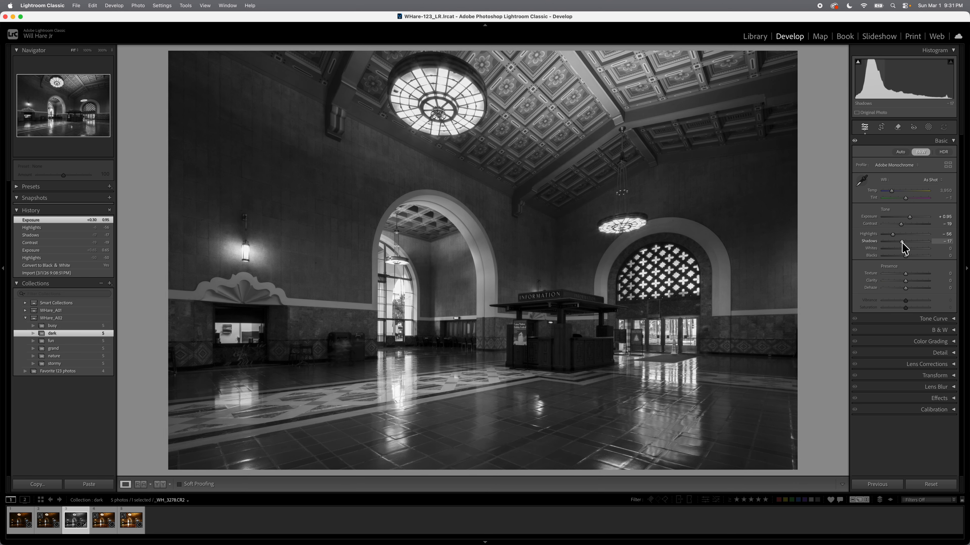
pyautogui.moveTo(902, 243); pyautogui.dragTo(907, 242)
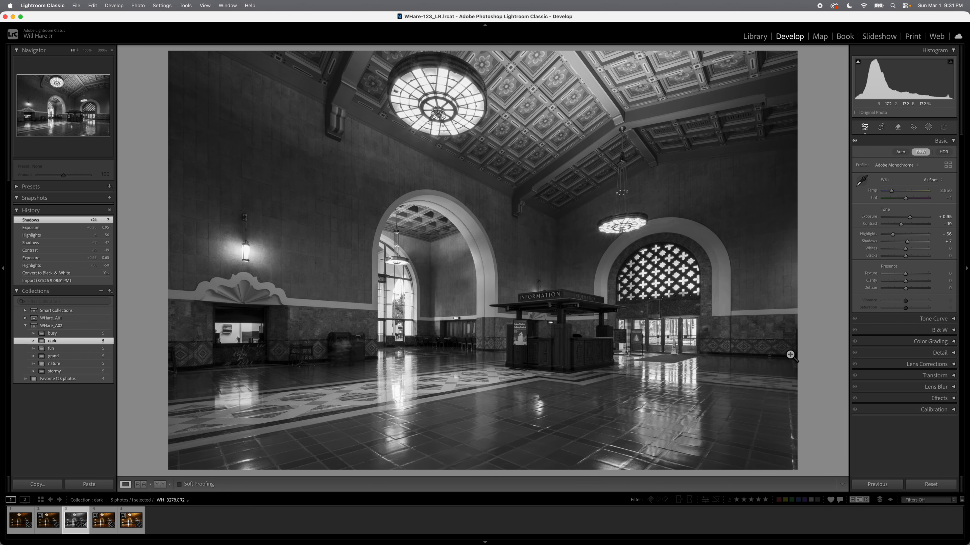
# Convert the fourth dark photo to black and white and show it beside the third photo as the reference
pyautogui.click(102, 523)
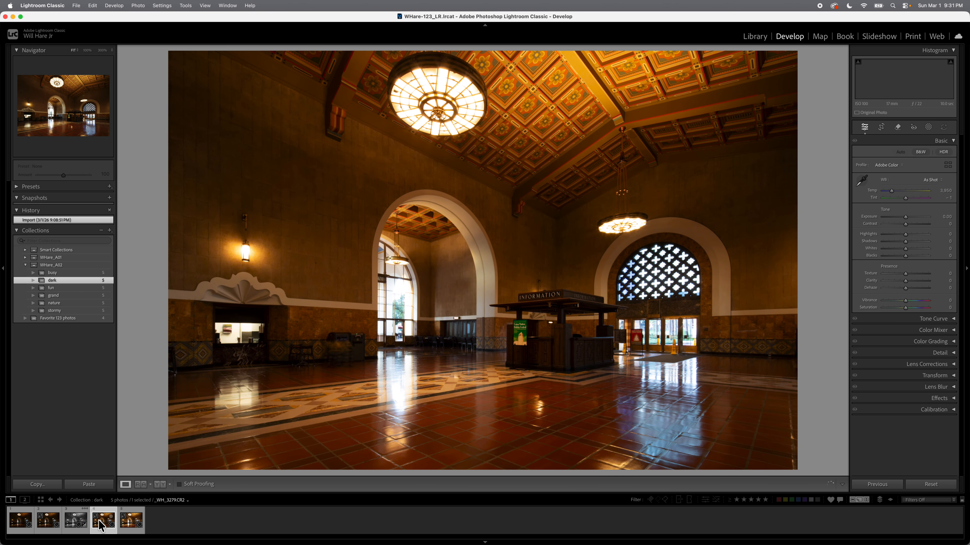
pyautogui.click(920, 153)
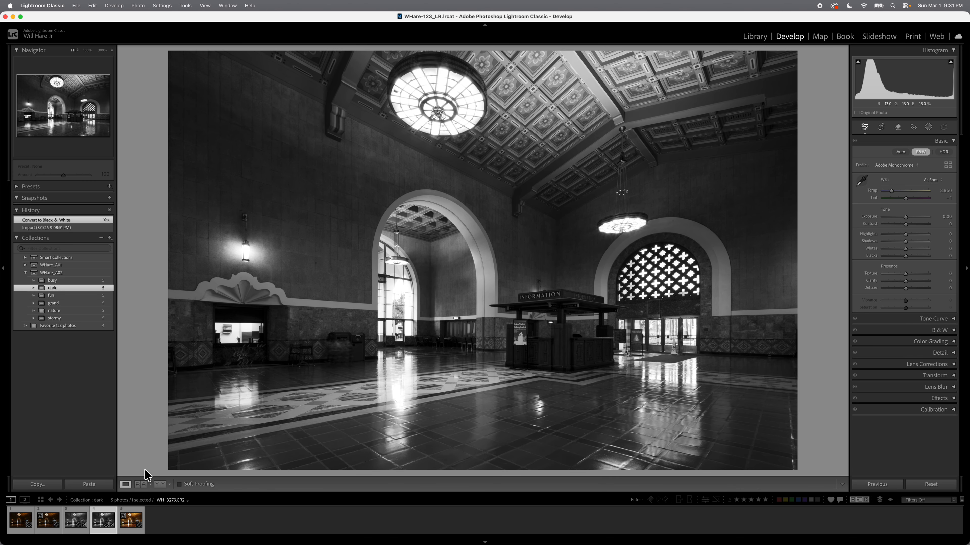
pyautogui.click(141, 484)
pyautogui.moveTo(75, 519); pyautogui.dragTo(280, 328)
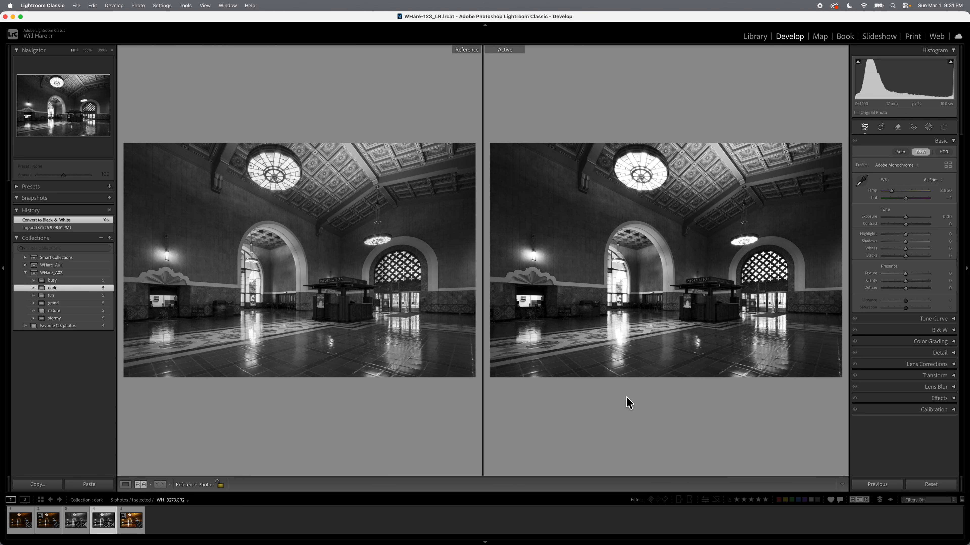
# Set the fourth photo's Exposure to +0.65, Contrast to -41, Highlights to -50 and Shadows to -15, and return to single-photo view
pyautogui.moveTo(904, 216); pyautogui.dragTo(894, 234)
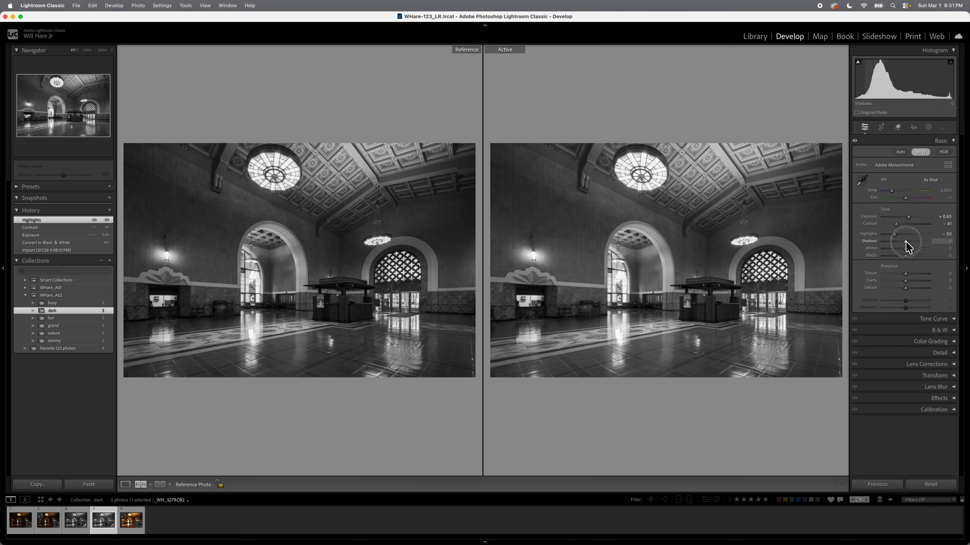
pyautogui.moveTo(905, 241); pyautogui.dragTo(902, 242)
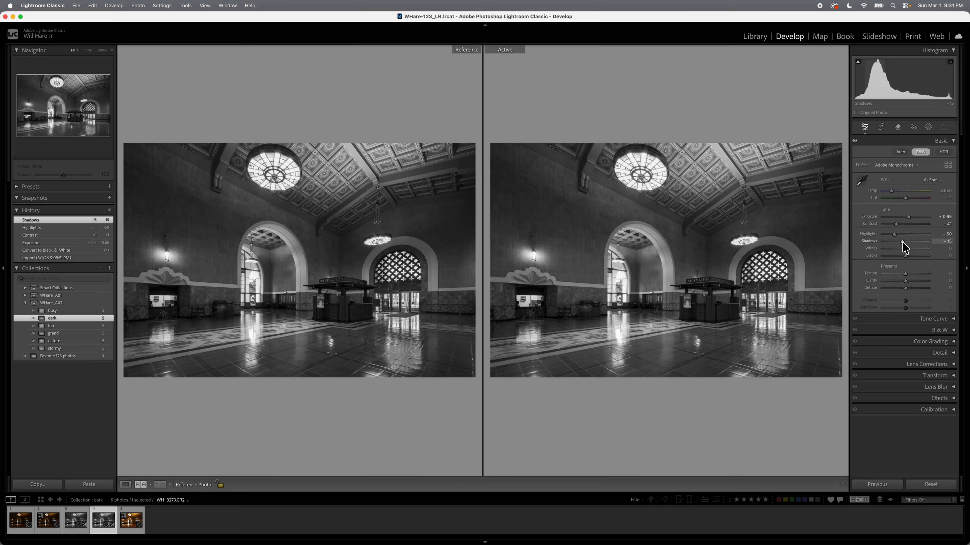
pyautogui.click(125, 484)
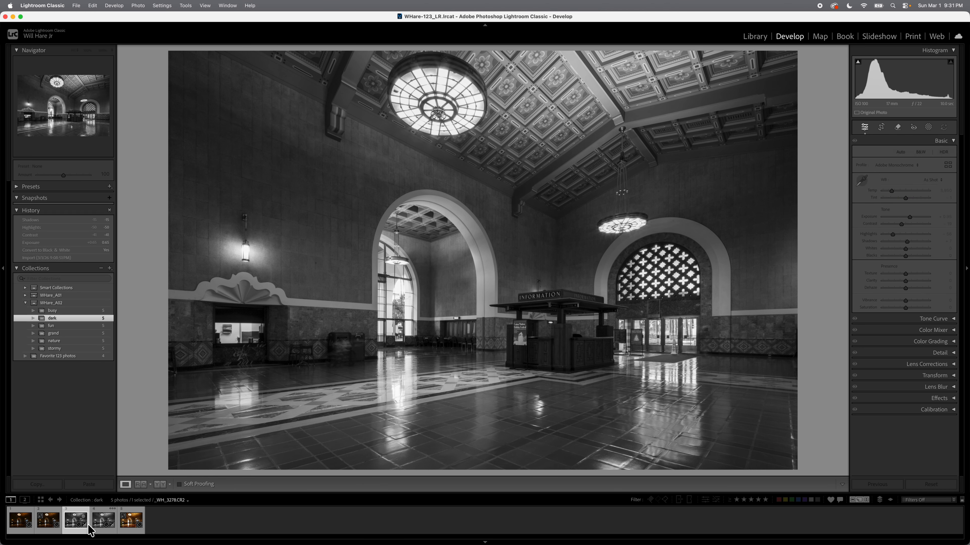
# Alternate between the third and fourth dark photos and set the fourth photo's Exposure to +0.55 to match
pyautogui.click(87, 525)
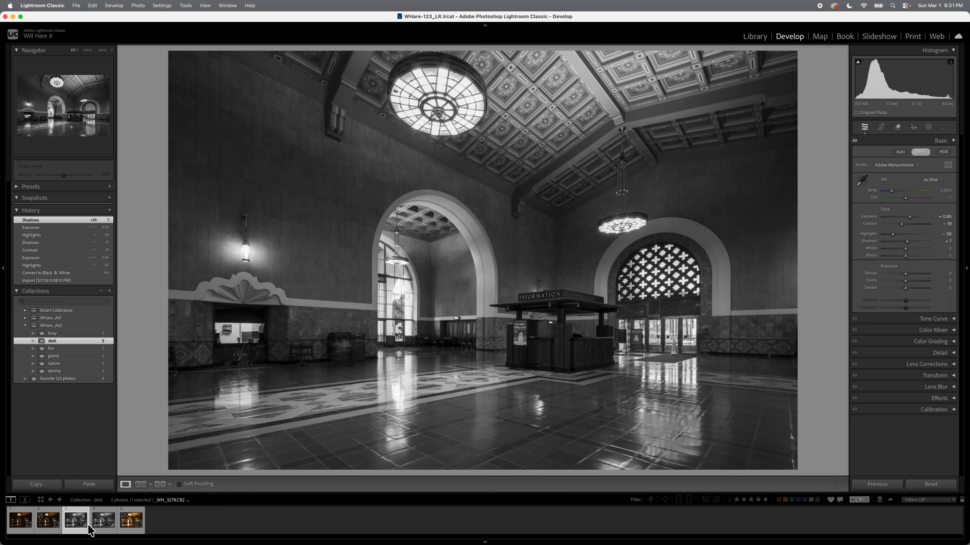
pyautogui.press('Right')
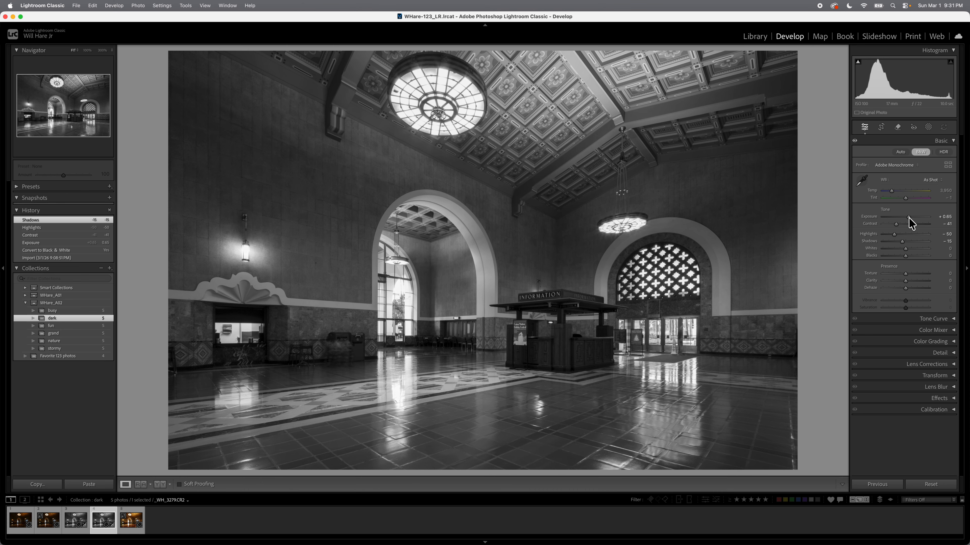
pyautogui.press('Left')
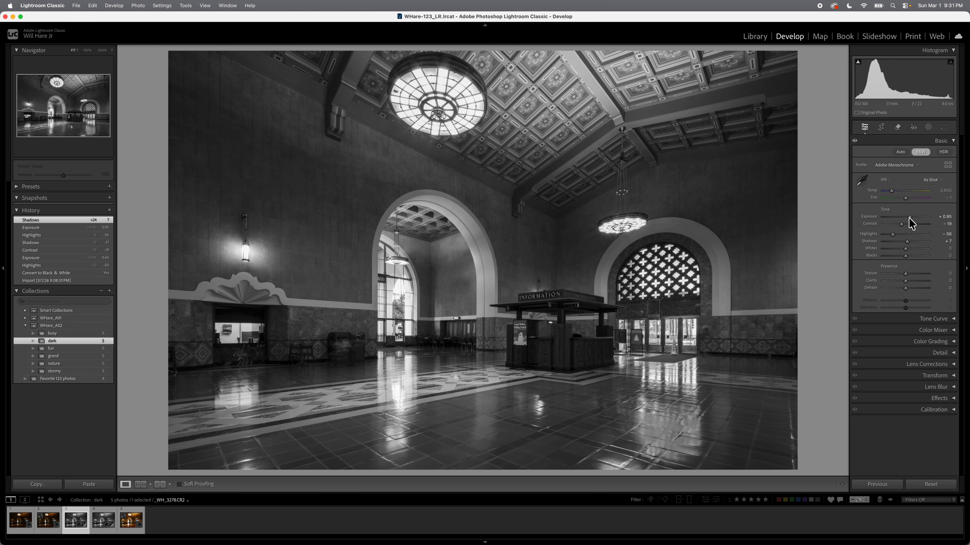
pyautogui.press('Right')
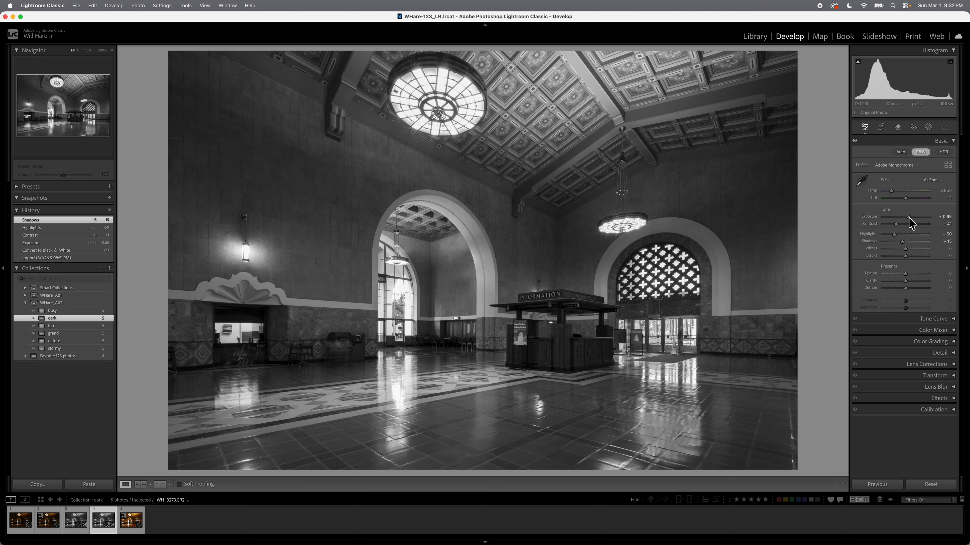
pyautogui.moveTo(909, 218); pyautogui.dragTo(908, 217)
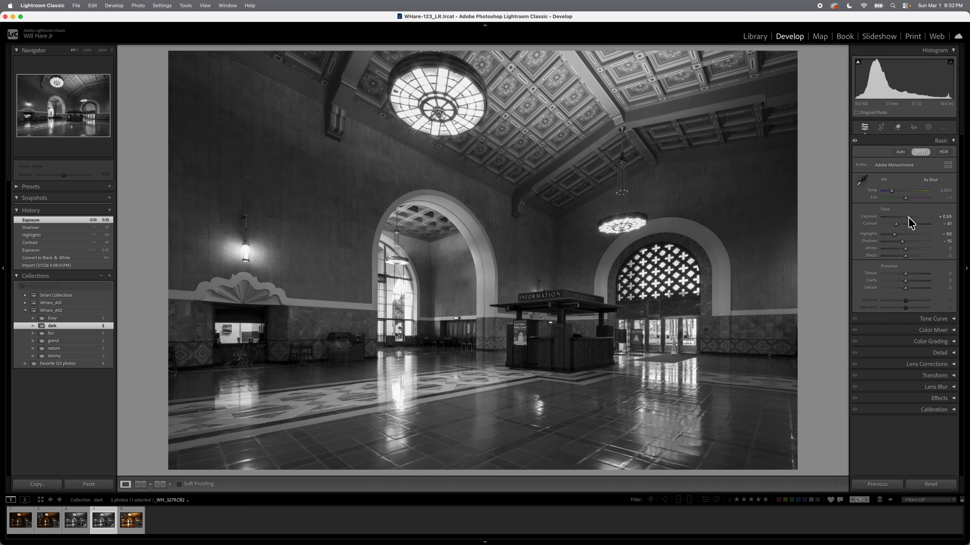
pyautogui.press('Left')
pyautogui.press('Right')
# Convert the fifth dark photo to black and white and show it beside the reference photo
pyautogui.click(143, 520)
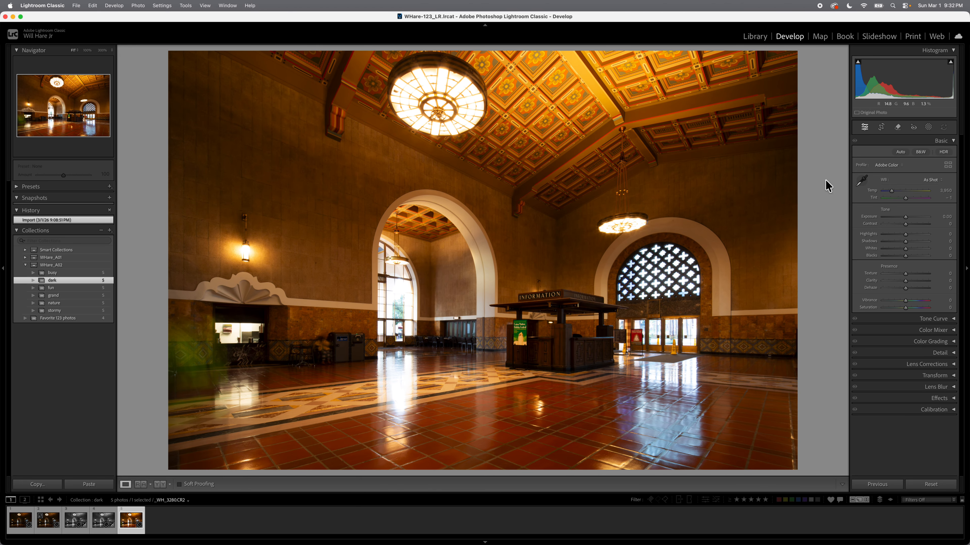
pyautogui.click(920, 152)
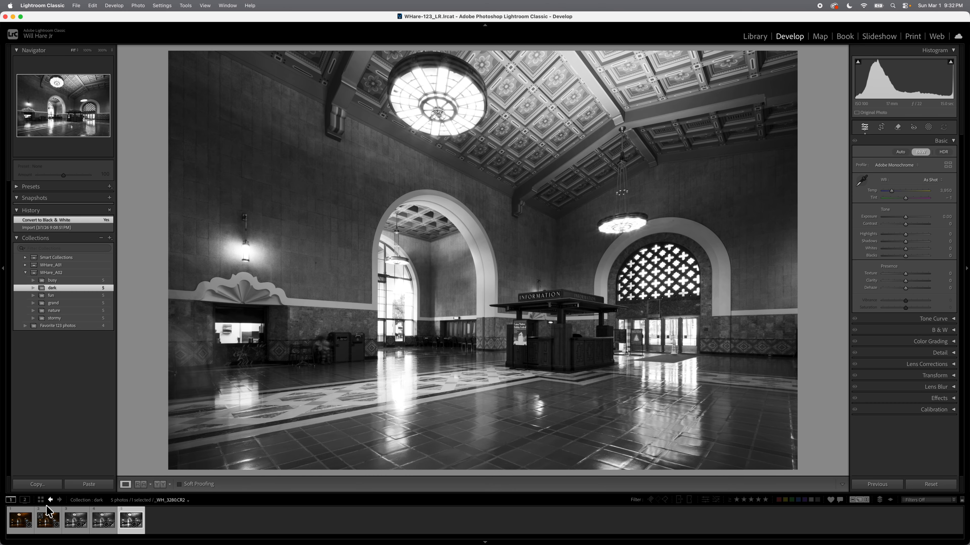
pyautogui.click(141, 485)
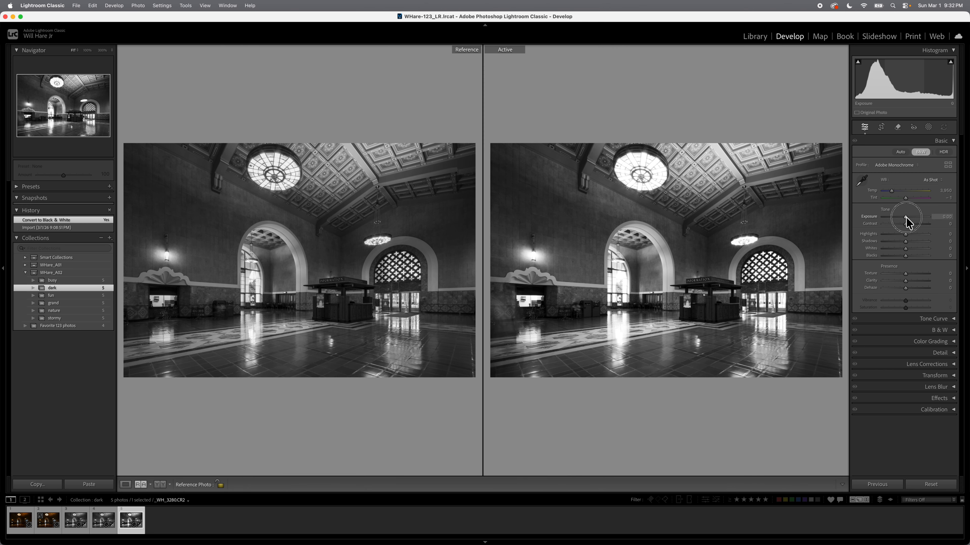
# Set the fifth dark photo's Exposure to +0.10, Contrast to -32, Highlights to -70 and Shadows to -27, and compare it full-size with the other black-and-white versions
pyautogui.moveTo(906, 217); pyautogui.dragTo(889, 235)
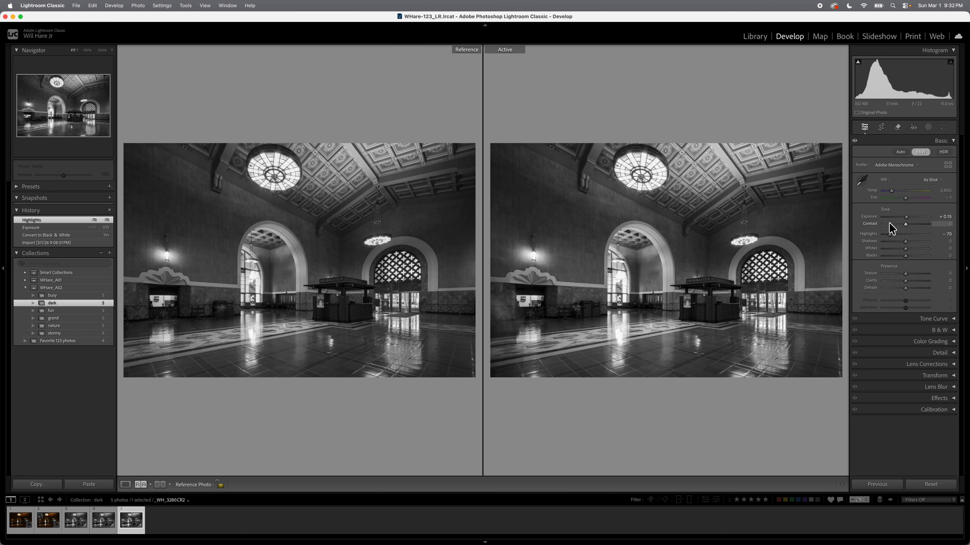
pyautogui.moveTo(889, 224)
pyautogui.mouseDown()
pyautogui.moveTo(902, 225)
pyautogui.moveTo(898, 241)
pyautogui.mouseUp()
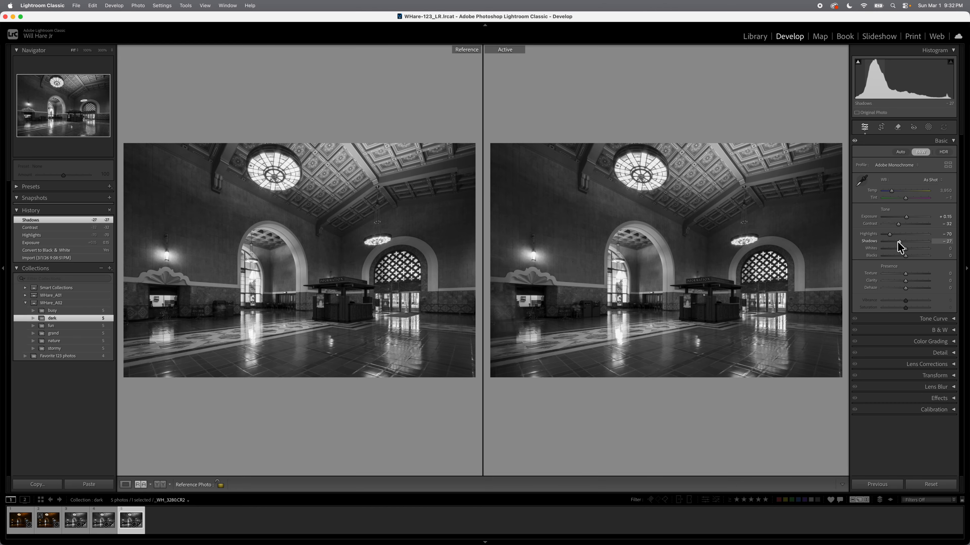
pyautogui.click(125, 484)
pyautogui.press('Left')
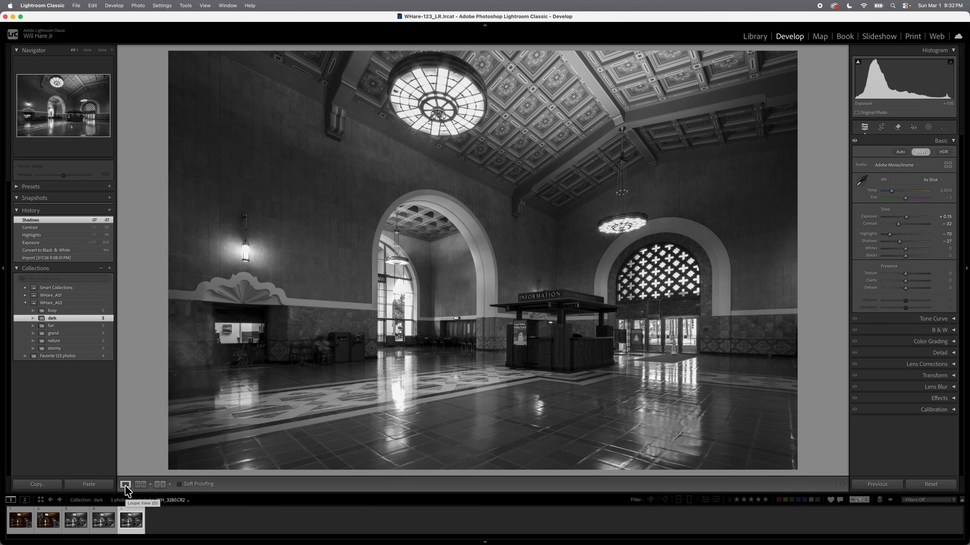
pyautogui.press('Right')
pyautogui.press('Left')
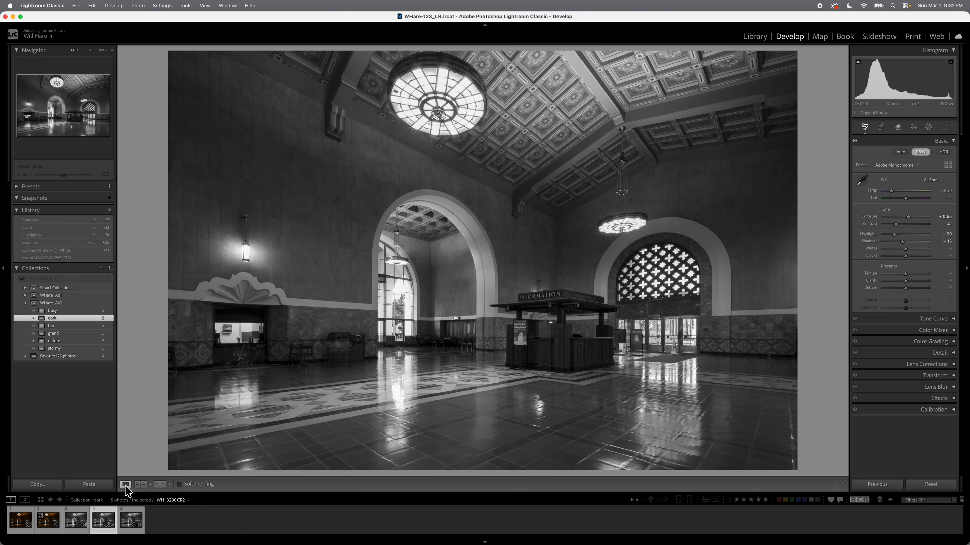
pyautogui.press('Left')
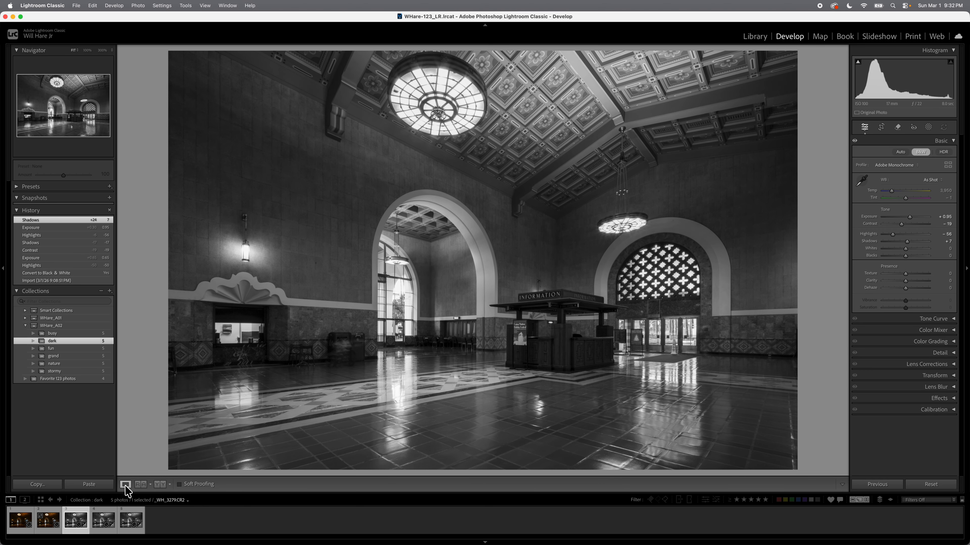
pyautogui.press('Right')
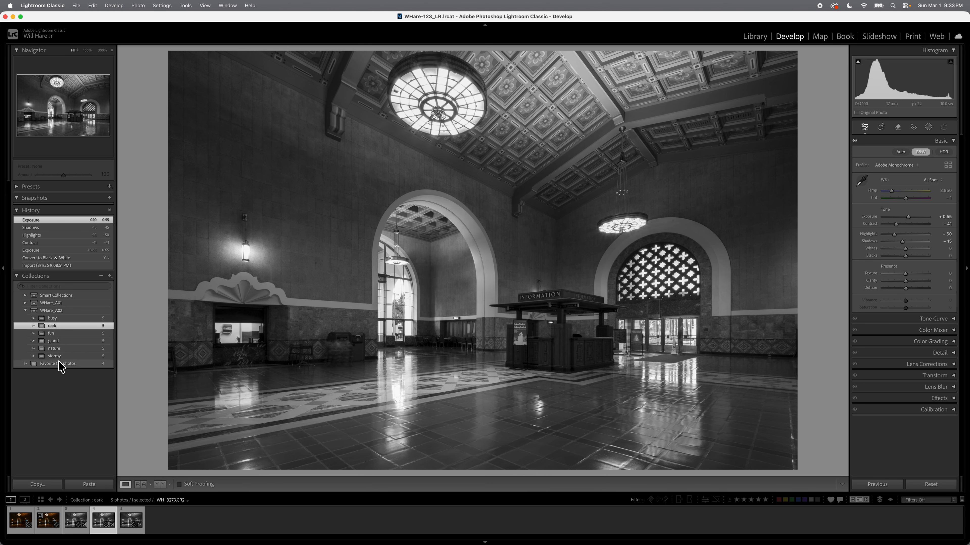
# Open the fun collection and convert its third photo to black and white
pyautogui.click(60, 334)
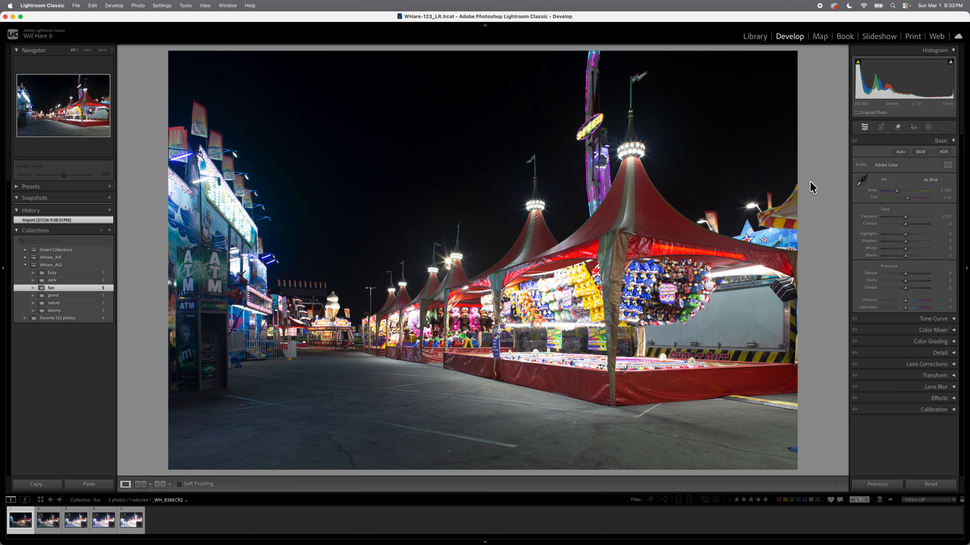
pyautogui.click(77, 525)
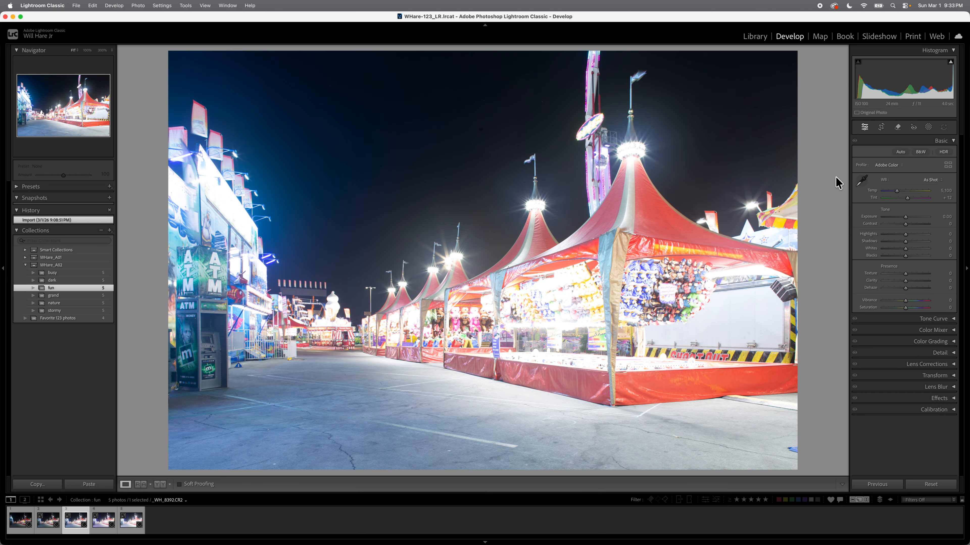
pyautogui.click(920, 152)
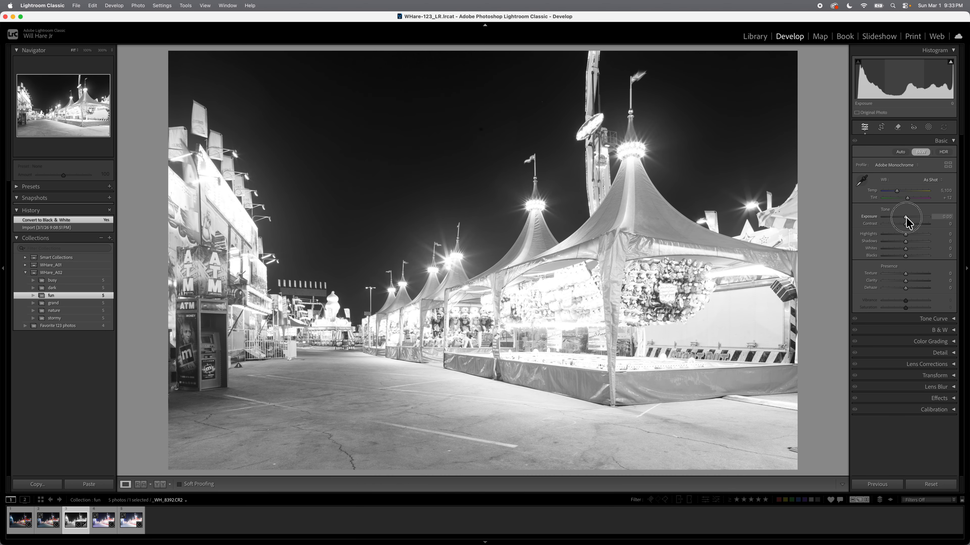
# Lower the third fun photo's Exposure to -1.15, Contrast to -68 and Highlights to -76
pyautogui.moveTo(906, 217); pyautogui.dragTo(899, 217)
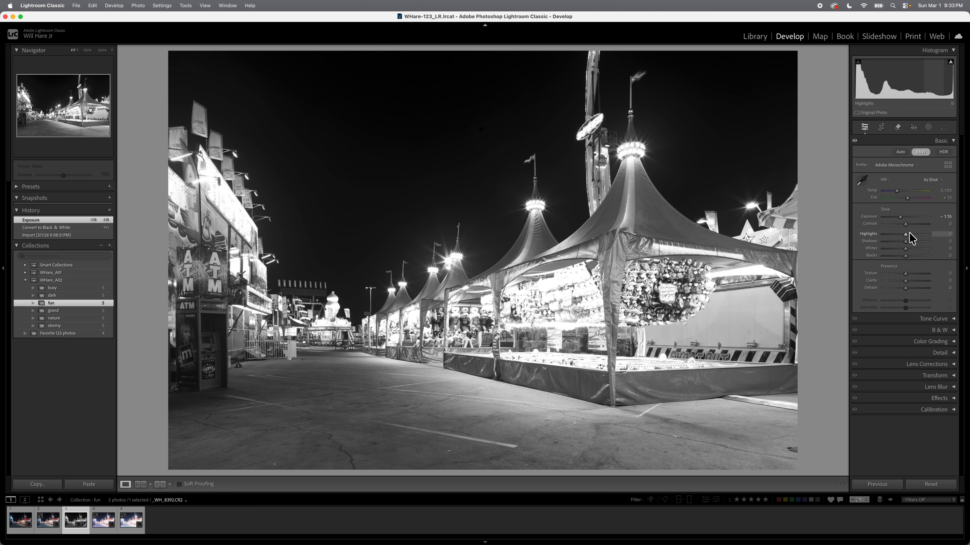
pyautogui.moveTo(905, 224); pyautogui.dragTo(890, 225)
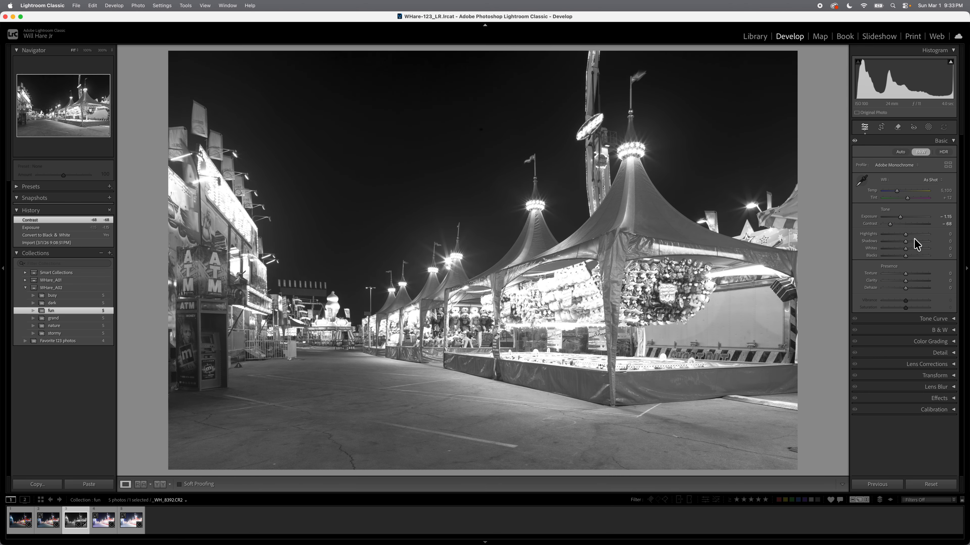
pyautogui.moveTo(906, 236)
pyautogui.mouseDown()
pyautogui.moveTo(837, 237)
pyautogui.moveTo(888, 238)
pyautogui.mouseUp()
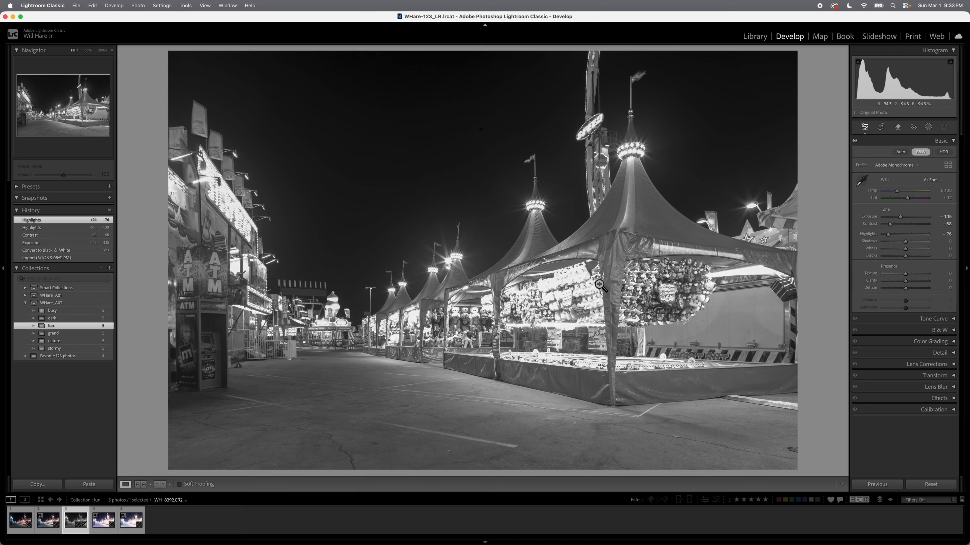
# Refine the third fun photo to Exposure -1.45, Contrast -50, Highlights -83, Shadows -52 and Whites -30
pyautogui.moveTo(899, 218)
pyautogui.mouseDown()
pyautogui.moveTo(886, 235)
pyautogui.moveTo(919, 243)
pyautogui.moveTo(890, 246)
pyautogui.moveTo(895, 227)
pyautogui.mouseUp()
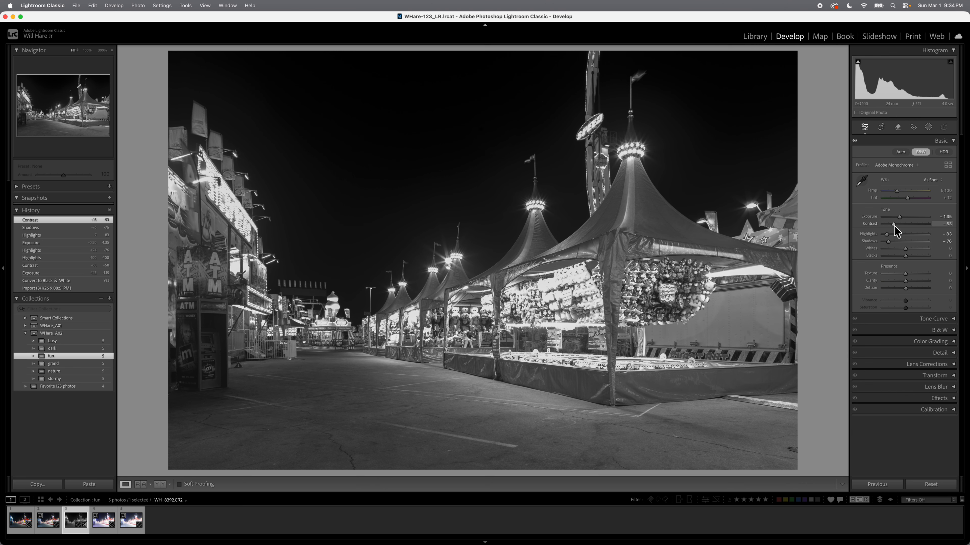
pyautogui.moveTo(906, 249)
pyautogui.mouseDown()
pyautogui.moveTo(854, 250)
pyautogui.moveTo(900, 250)
pyautogui.mouseUp()
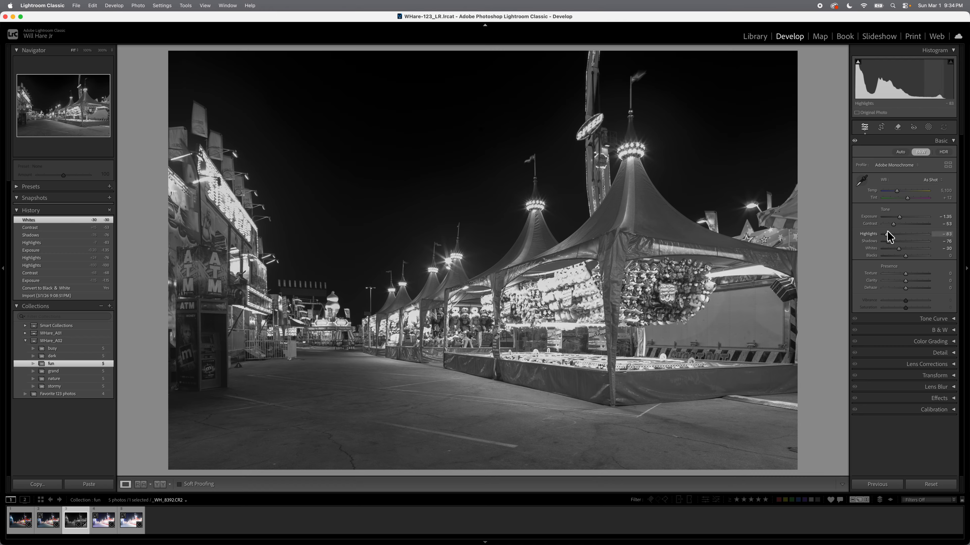
pyautogui.moveTo(885, 240)
pyautogui.mouseDown()
pyautogui.moveTo(897, 223)
pyautogui.moveTo(895, 232)
pyautogui.mouseUp()
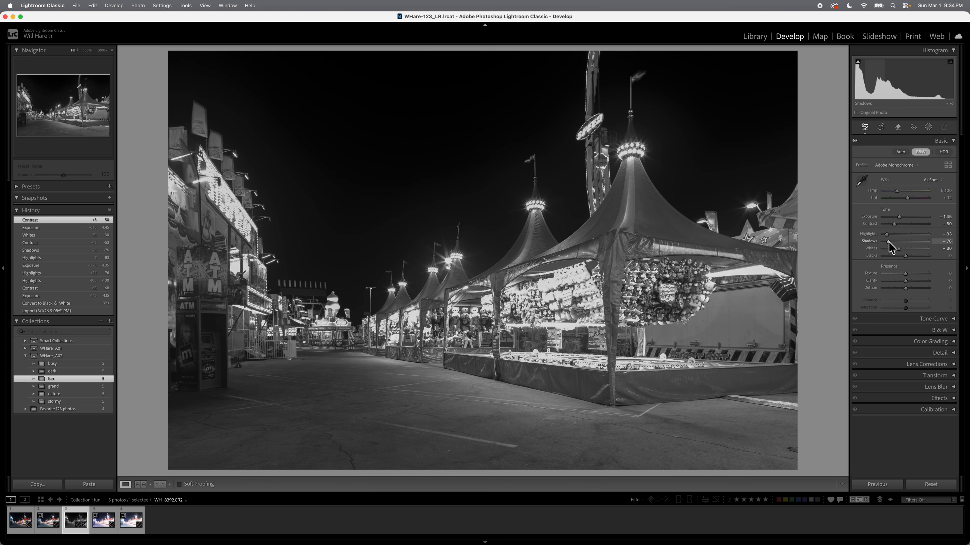
pyautogui.moveTo(888, 242); pyautogui.dragTo(893, 242)
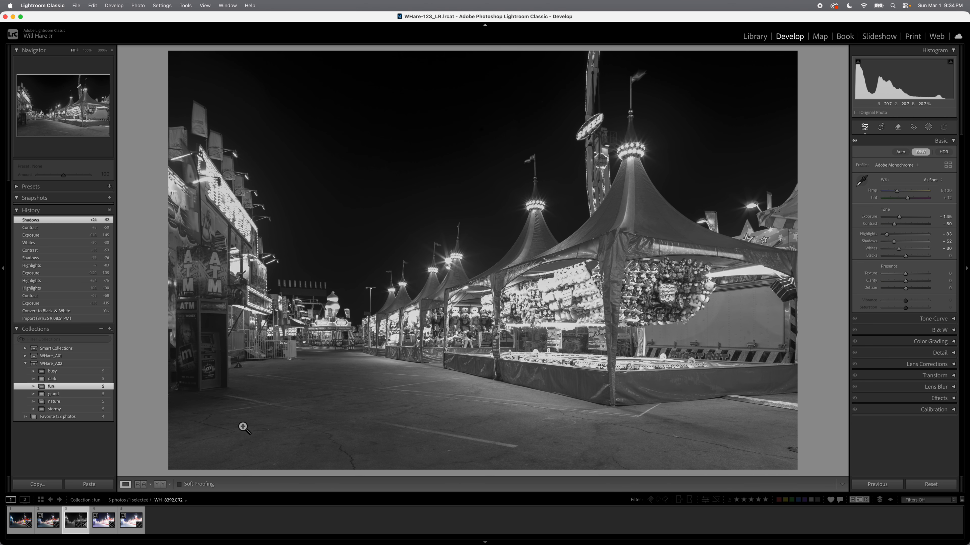
# Show the fourth fun photo beside the third as its reference and convert the fourth to black and white
pyautogui.click(104, 520)
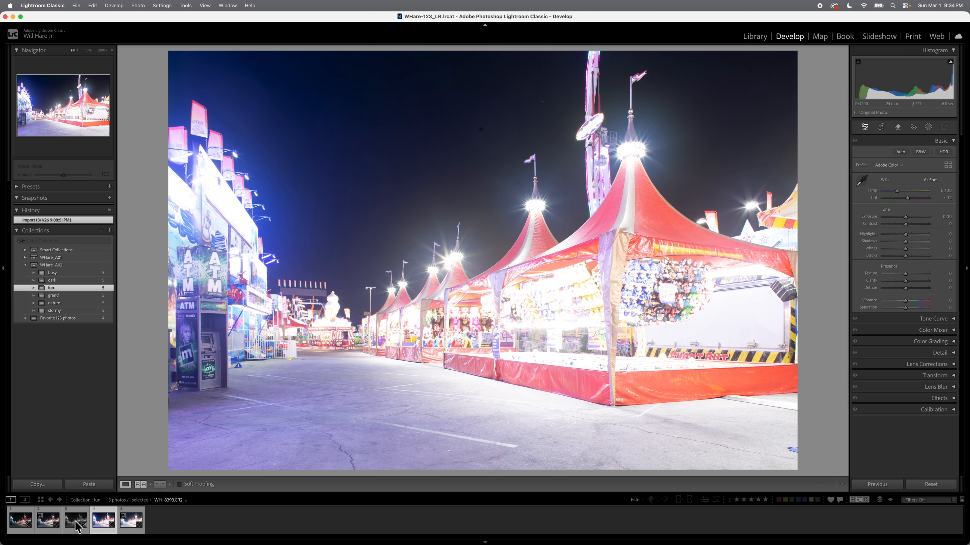
pyautogui.click(140, 485)
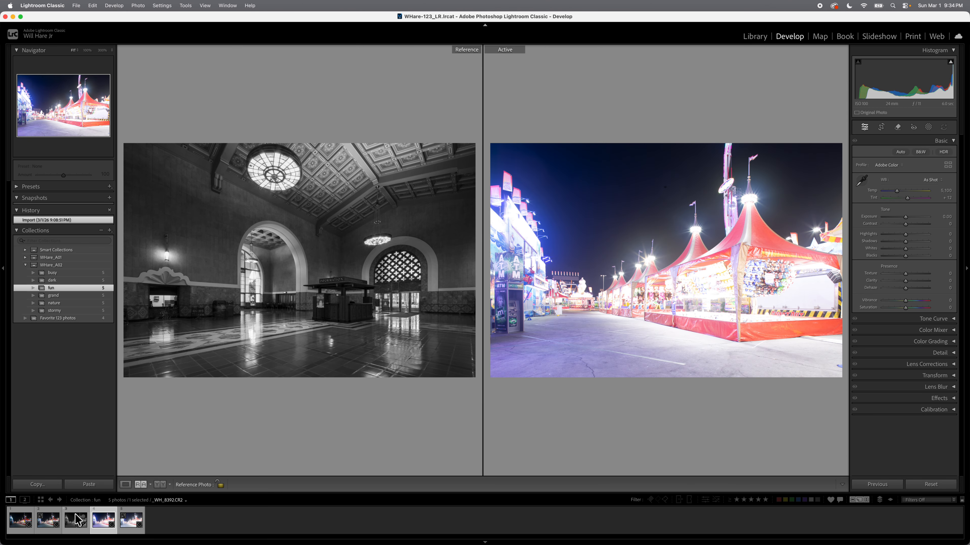
pyautogui.moveTo(78, 520); pyautogui.dragTo(241, 390)
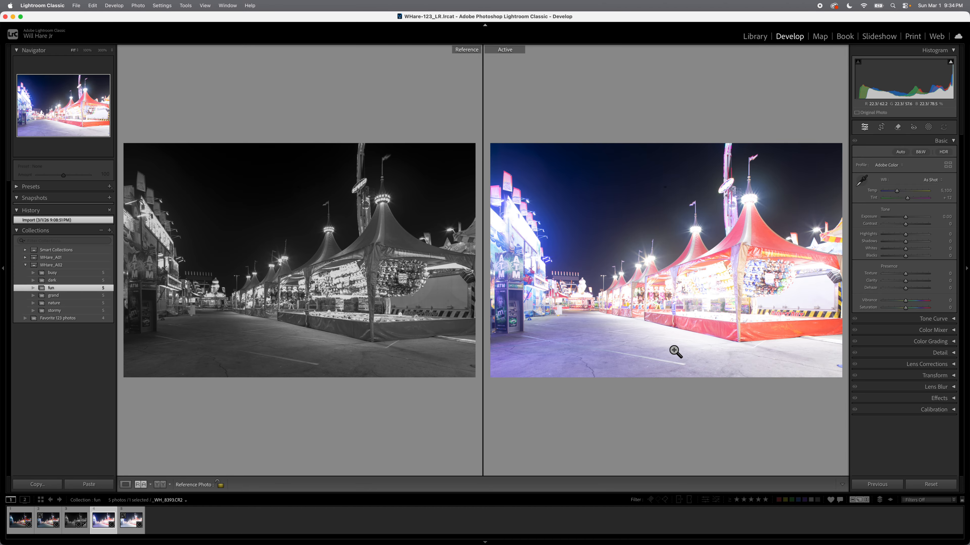
pyautogui.click(920, 152)
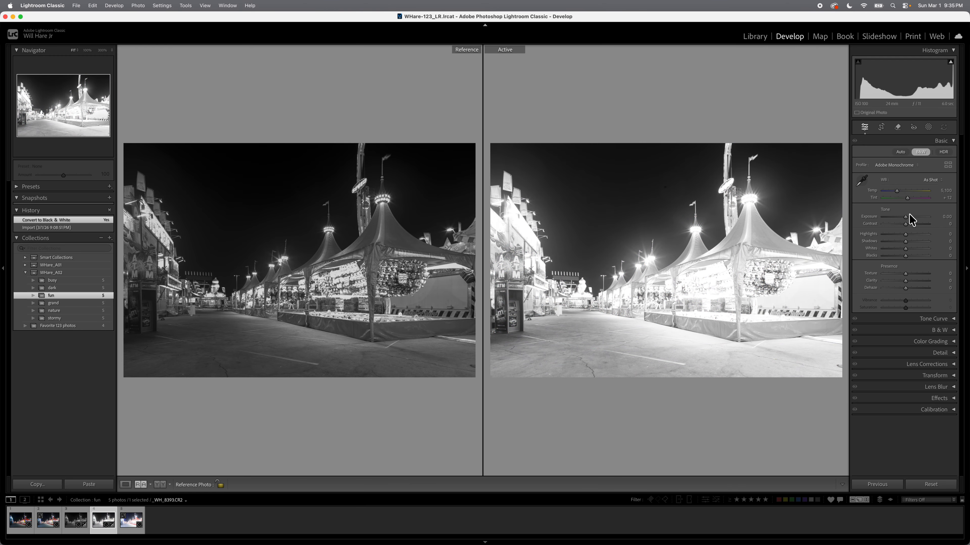
# Set the fourth fun photo's Exposure to -2.20, Contrast to -31, Highlights to -78 and Shadows to +30 to match the reference
pyautogui.moveTo(905, 217)
pyautogui.mouseDown()
pyautogui.moveTo(886, 235)
pyautogui.moveTo(912, 242)
pyautogui.moveTo(887, 235)
pyautogui.moveTo(899, 225)
pyautogui.mouseUp()
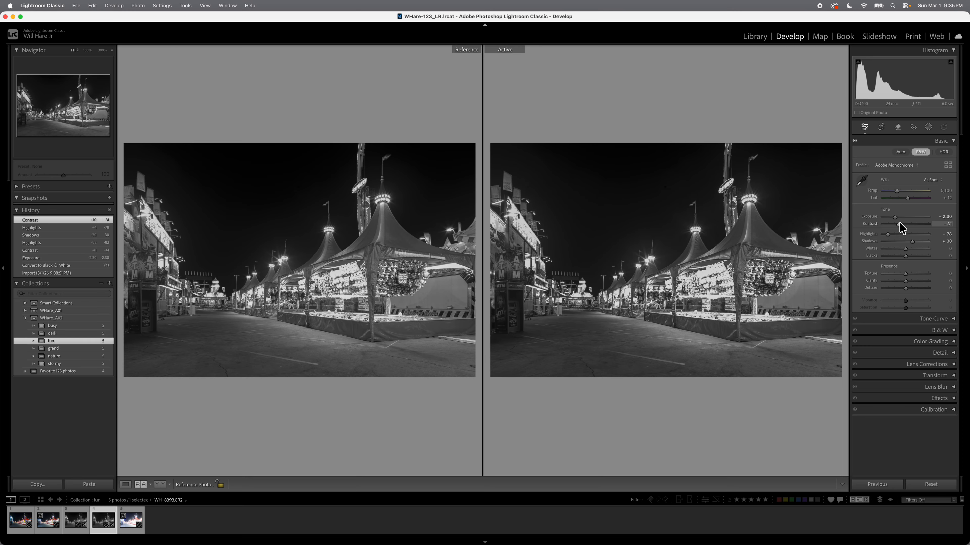
pyautogui.moveTo(895, 217); pyautogui.dragTo(896, 216)
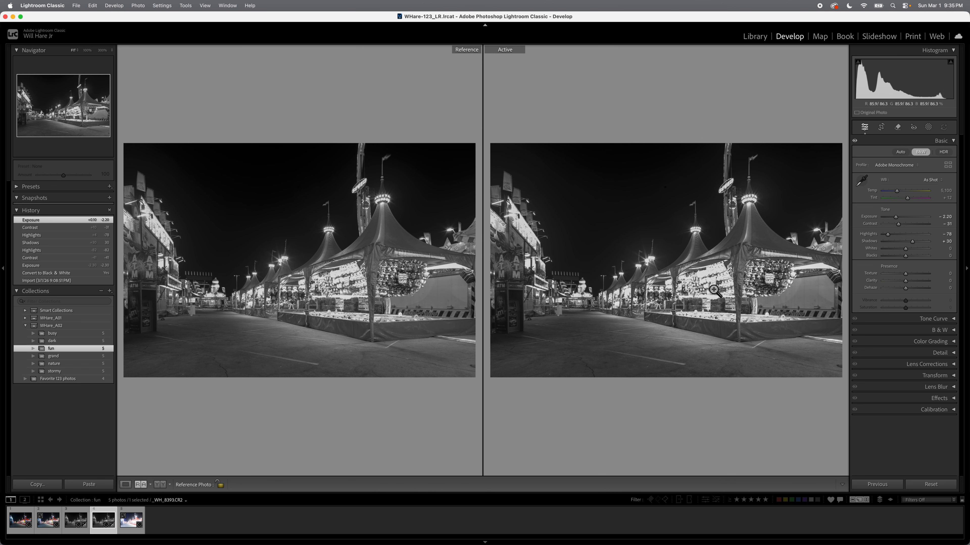
# Compare the prize booth up close in both photos and raise the fourth fun photo's Shadows to +42
pyautogui.click(713, 276)
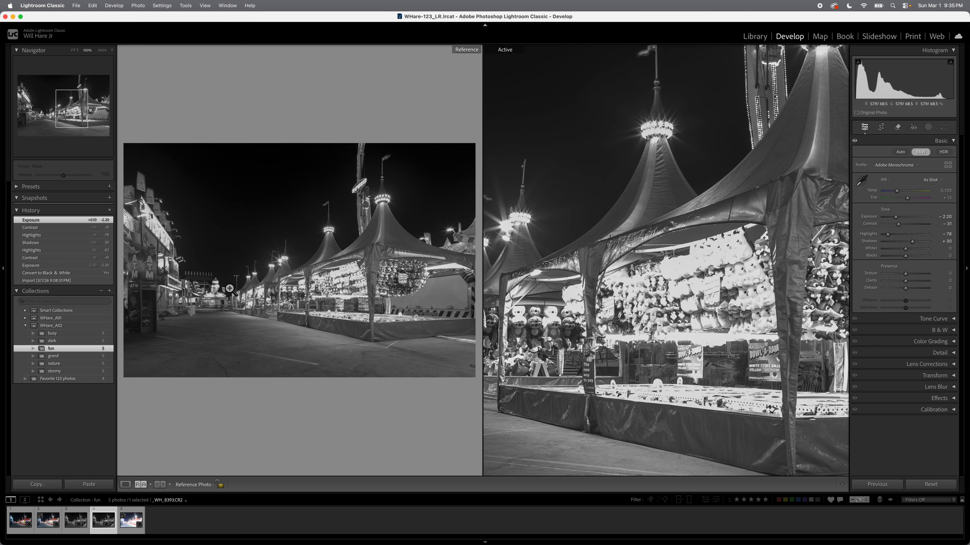
pyautogui.click(351, 280)
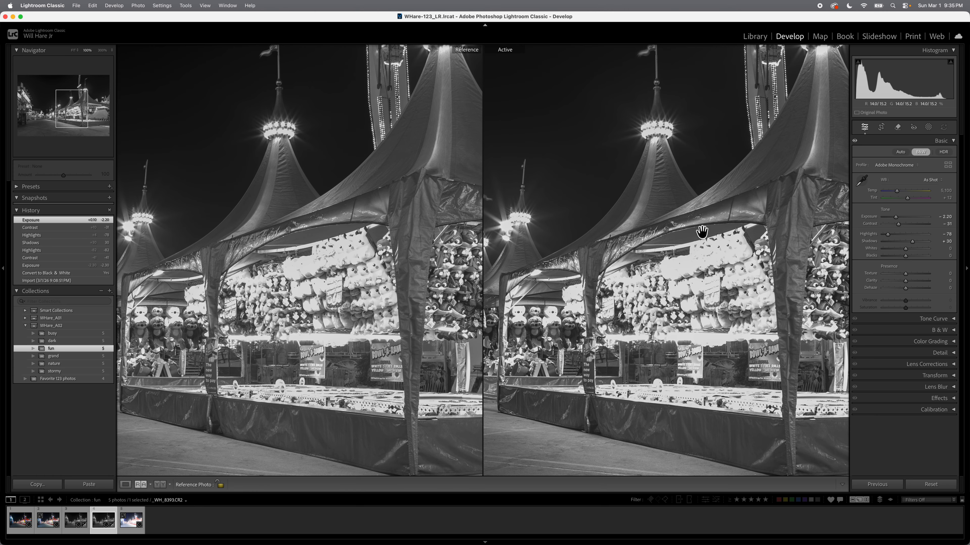
pyautogui.moveTo(912, 241); pyautogui.dragTo(916, 245)
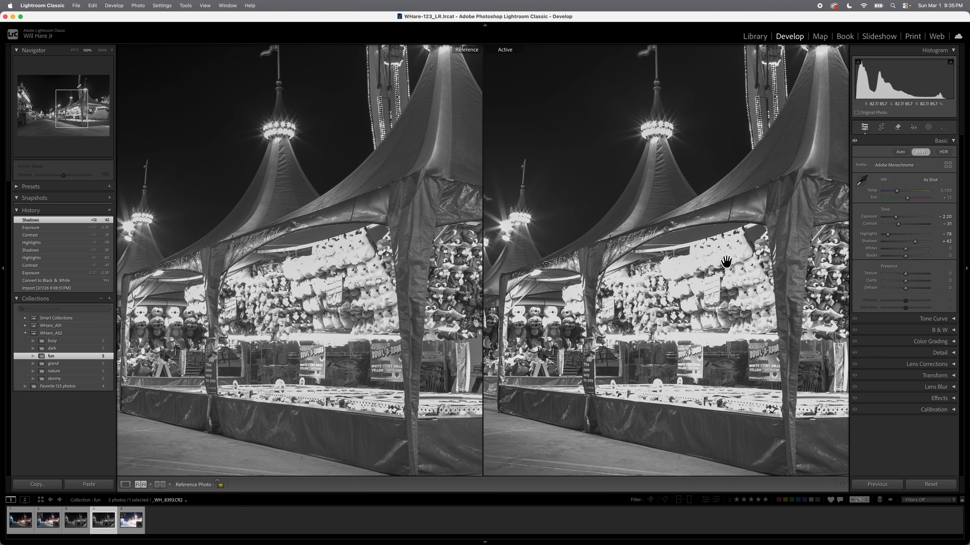
pyautogui.click(717, 257)
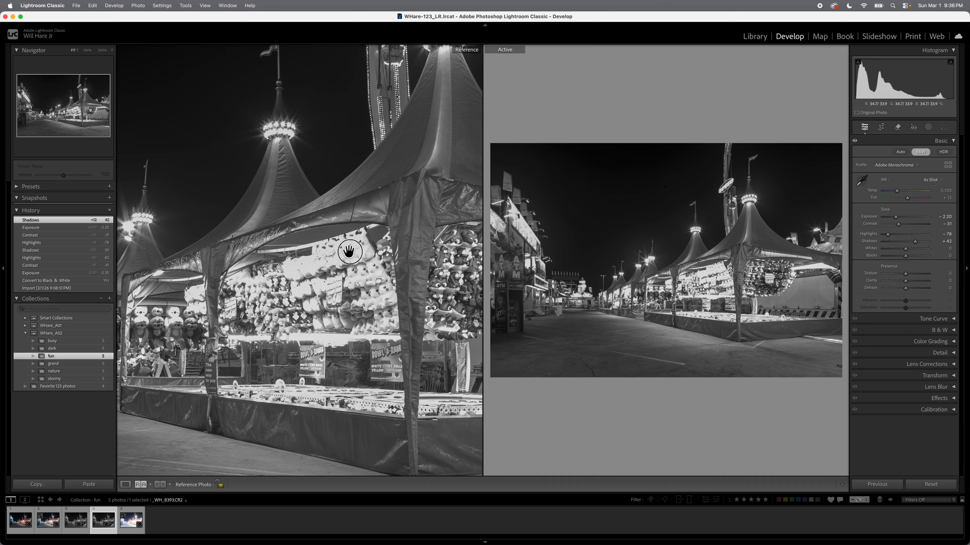
pyautogui.click(351, 254)
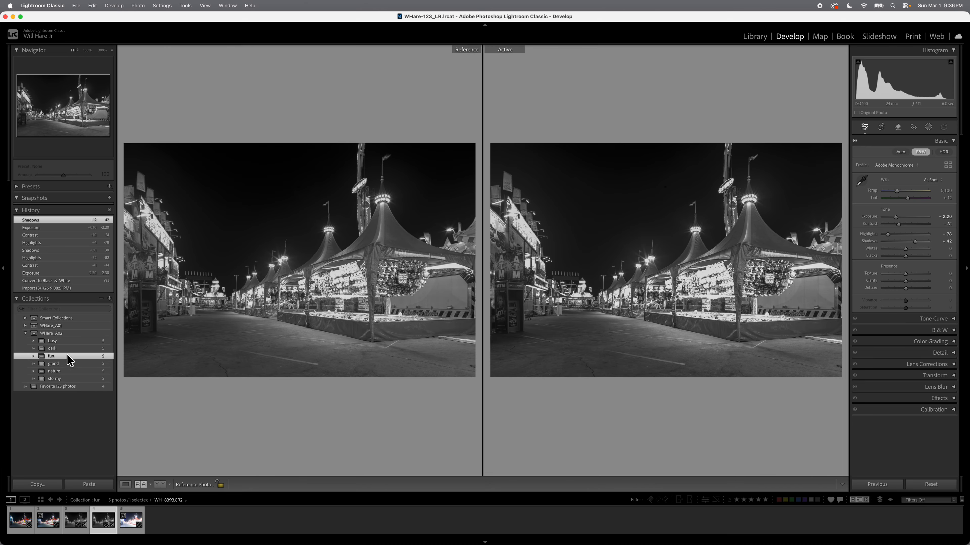
# Open the dark collection's third photo outside Reference view, look at it in the Library, and return to Develop
pyautogui.click(63, 348)
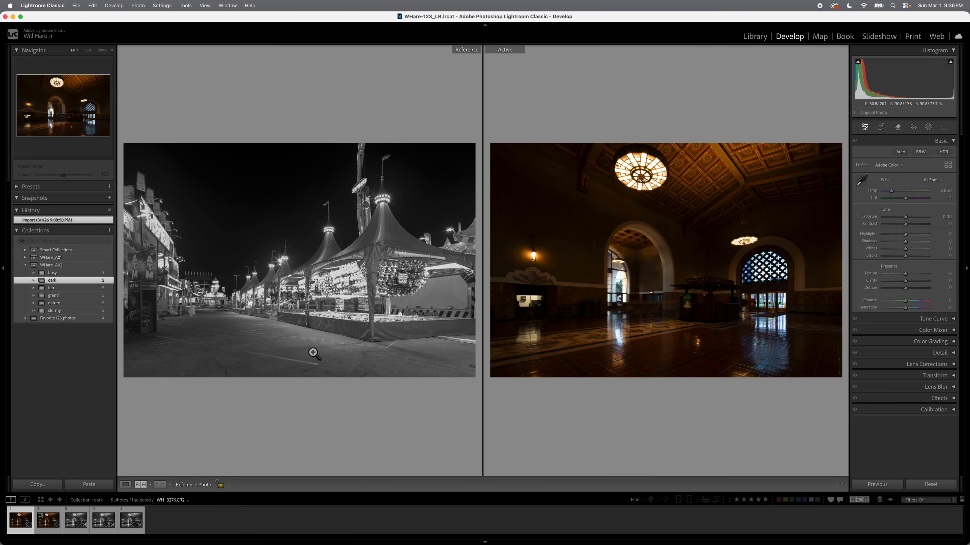
pyautogui.click(119, 484)
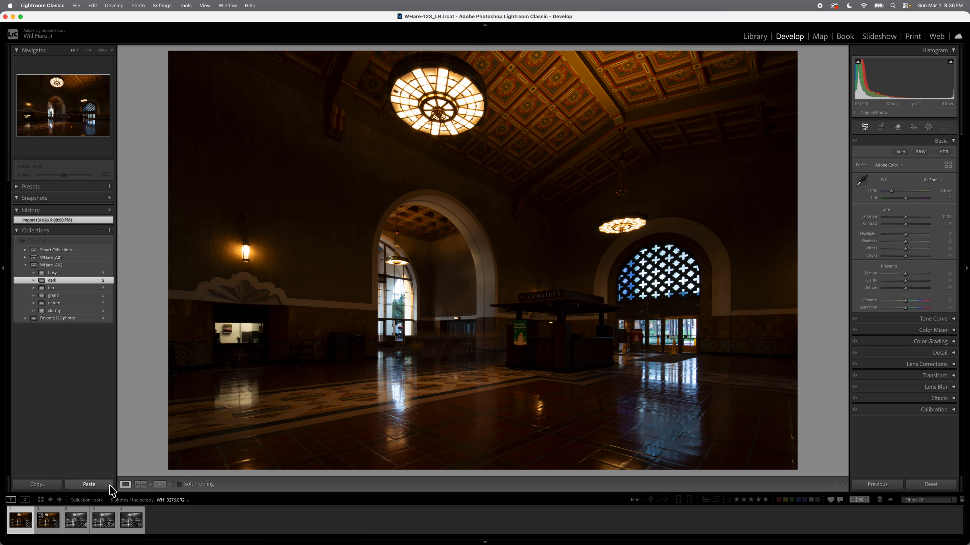
pyautogui.click(76, 519)
pyautogui.press('g')
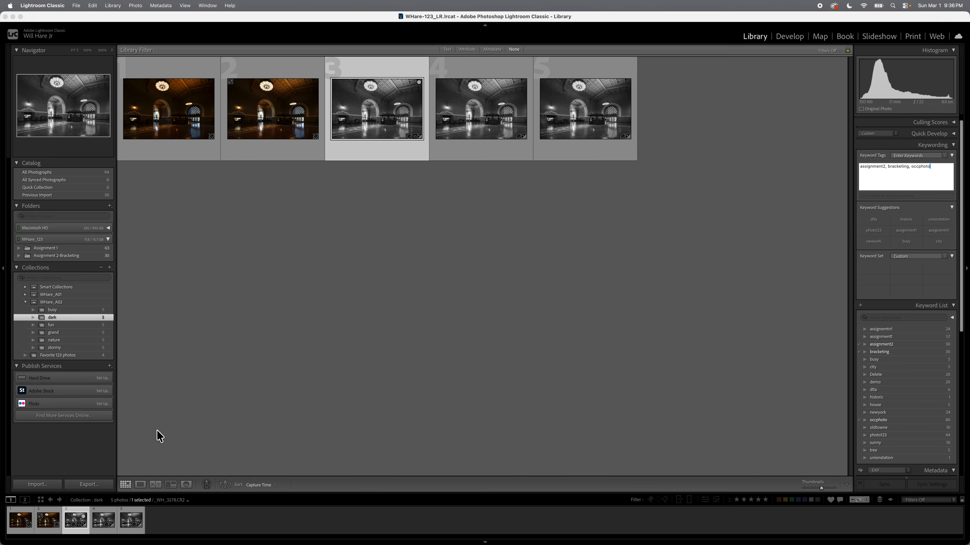
pyautogui.click(140, 485)
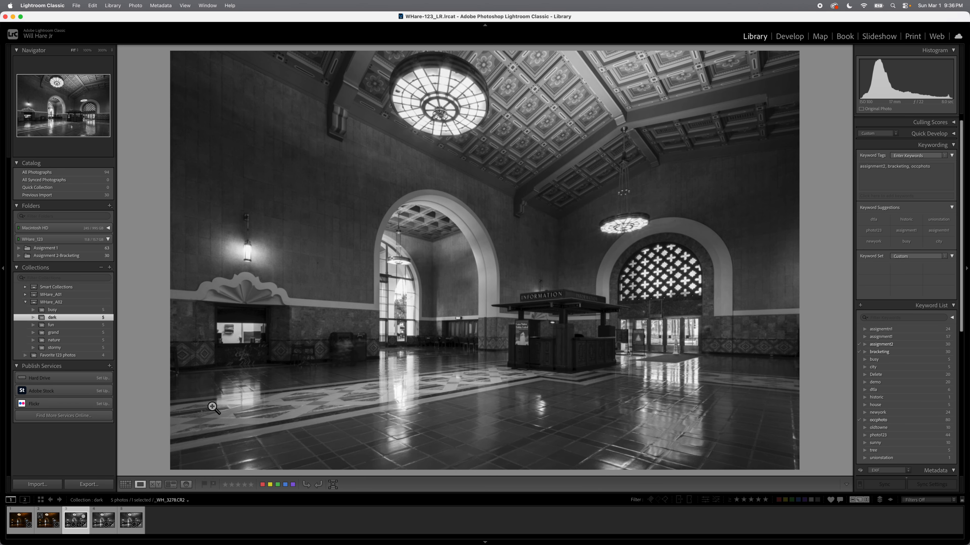
pyautogui.click(789, 35)
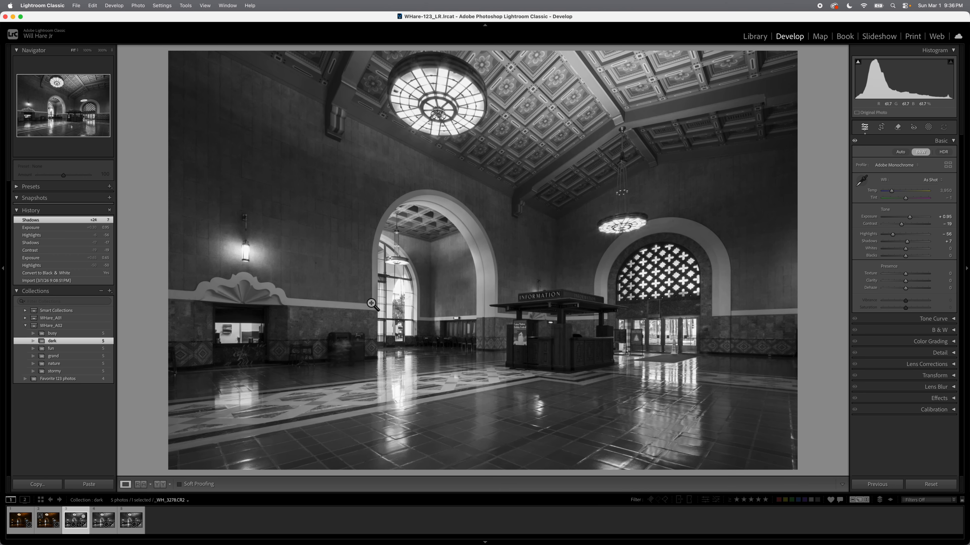
# Examine the window, arch and information booth in the third dark photo at 100%
pyautogui.click(406, 293)
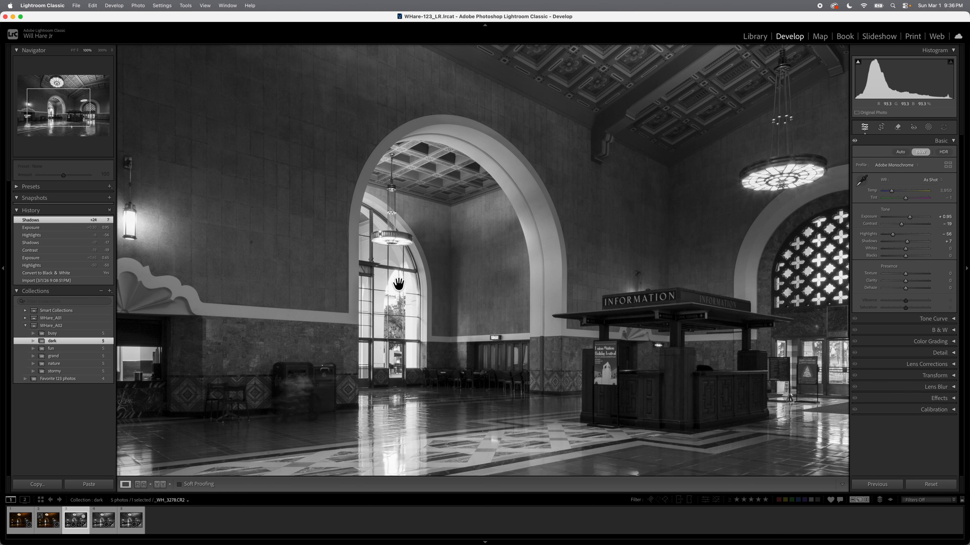
pyautogui.moveTo(397, 283); pyautogui.dragTo(463, 287)
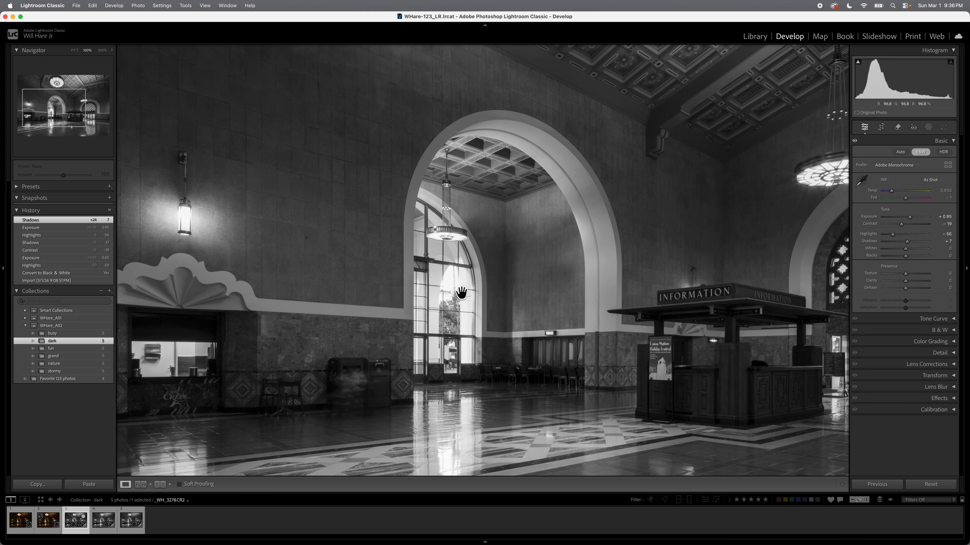
pyautogui.moveTo(506, 324); pyautogui.dragTo(396, 312)
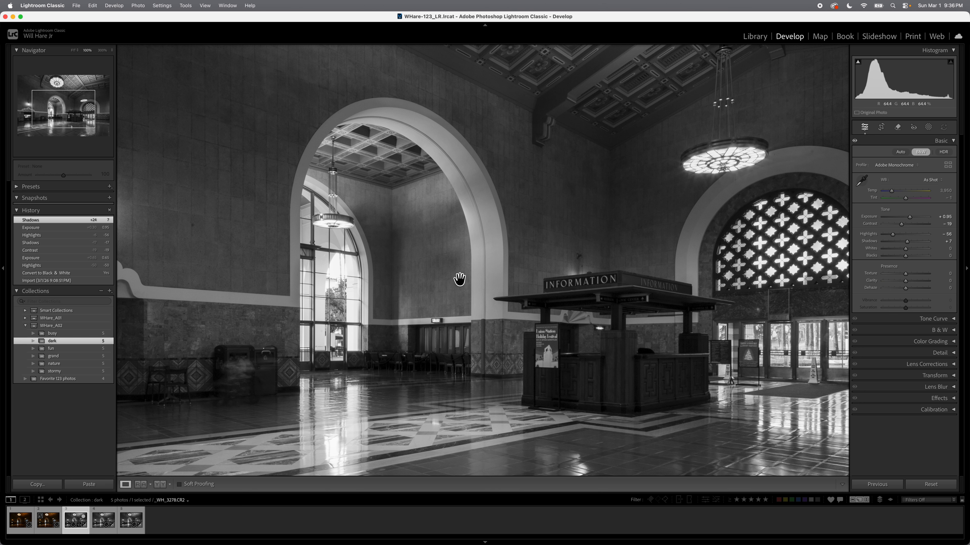
pyautogui.click(481, 276)
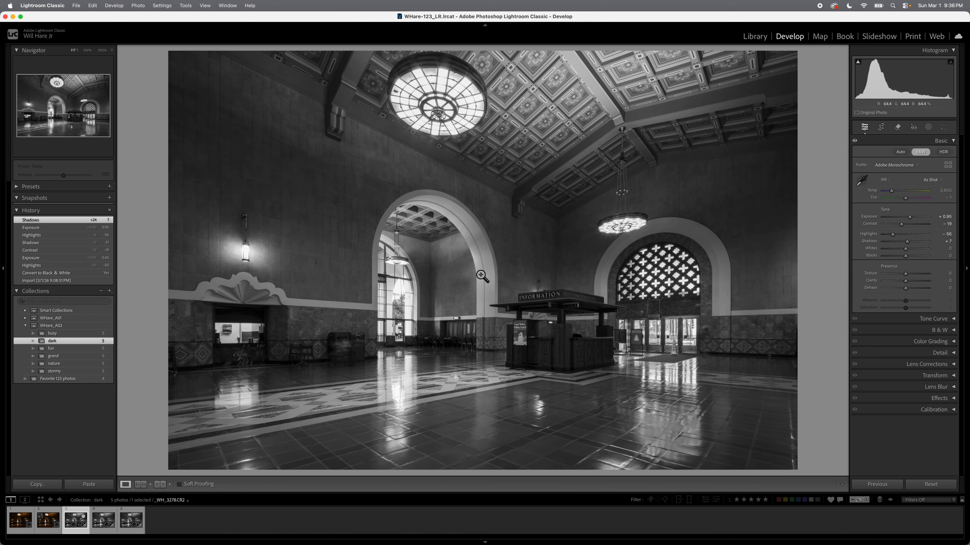